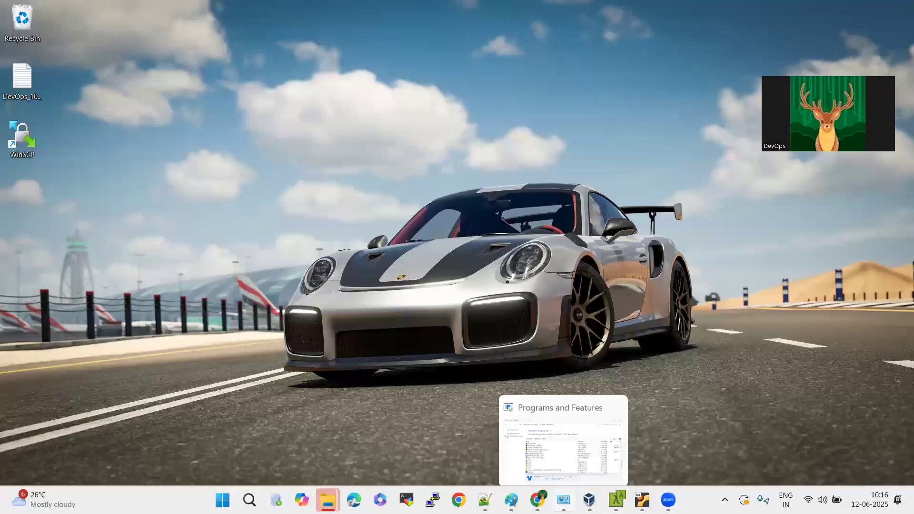
Bring up the Programs and Features window and close it.
{"action": "left_click", "coordinate": [564, 500]}
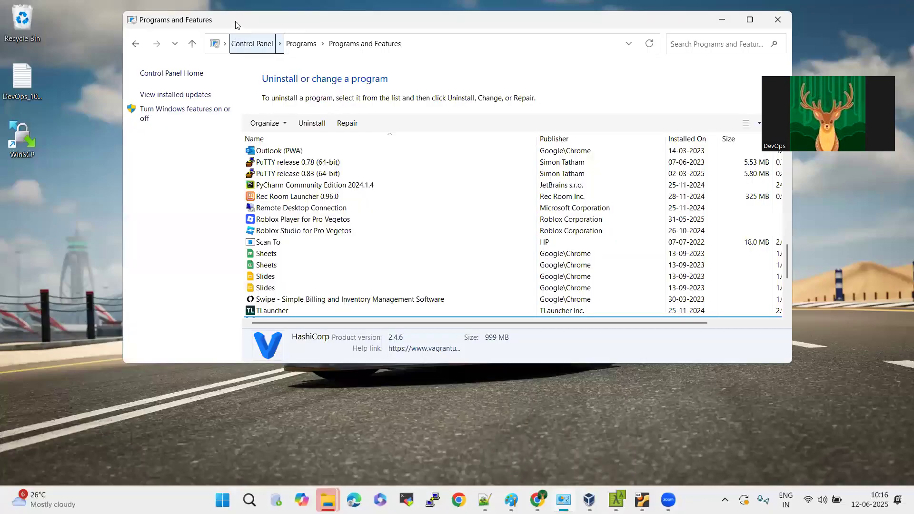
{"action": "left_click_drag", "start_coordinate": [236, 23], "coordinate": [245, 152]}
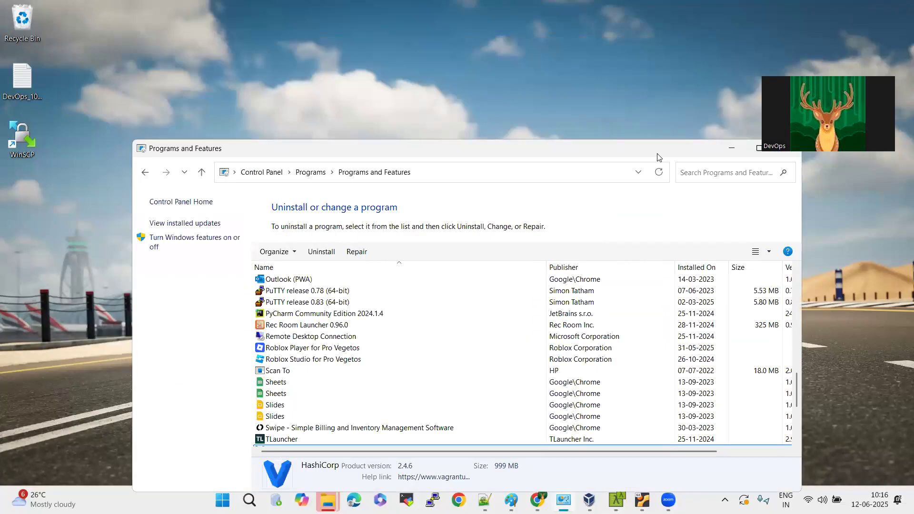
{"action": "left_click_drag", "start_coordinate": [657, 158], "coordinate": [459, 141]}
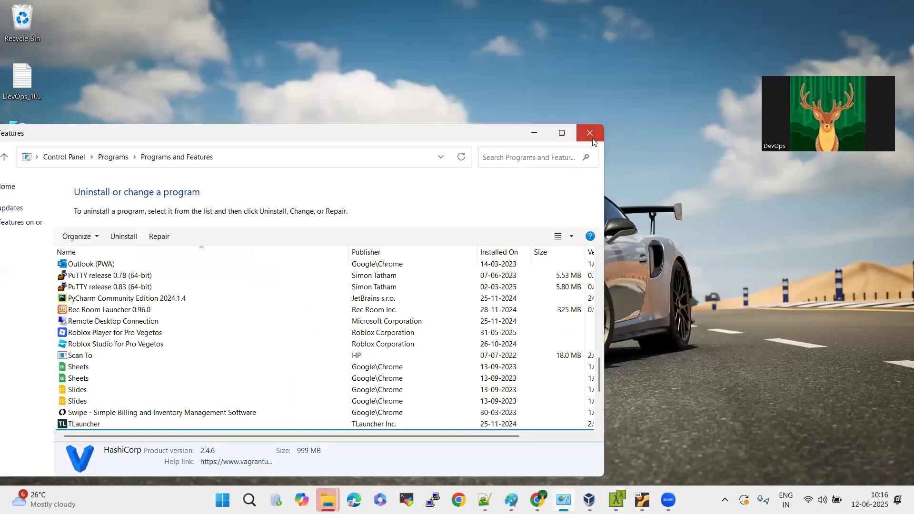
{"action": "left_click", "coordinate": [591, 133]}
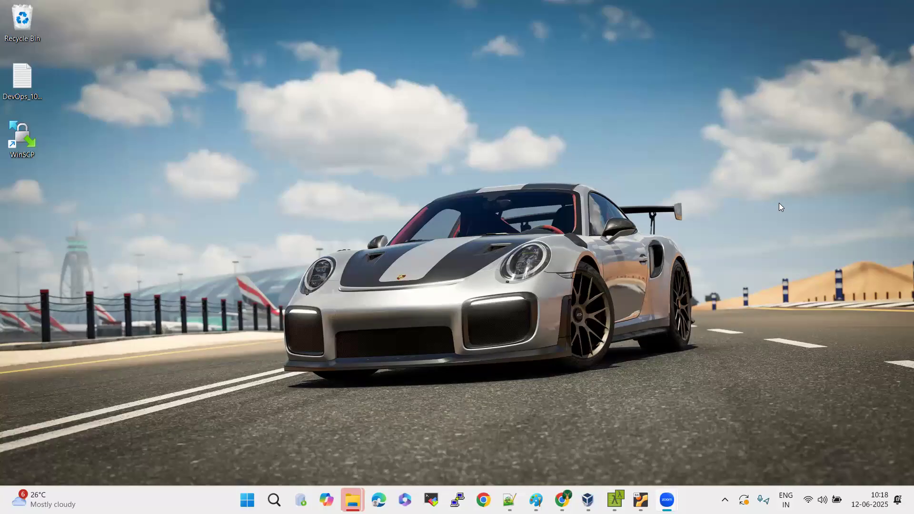
{"action": "key", "text": "alt+Tab"}
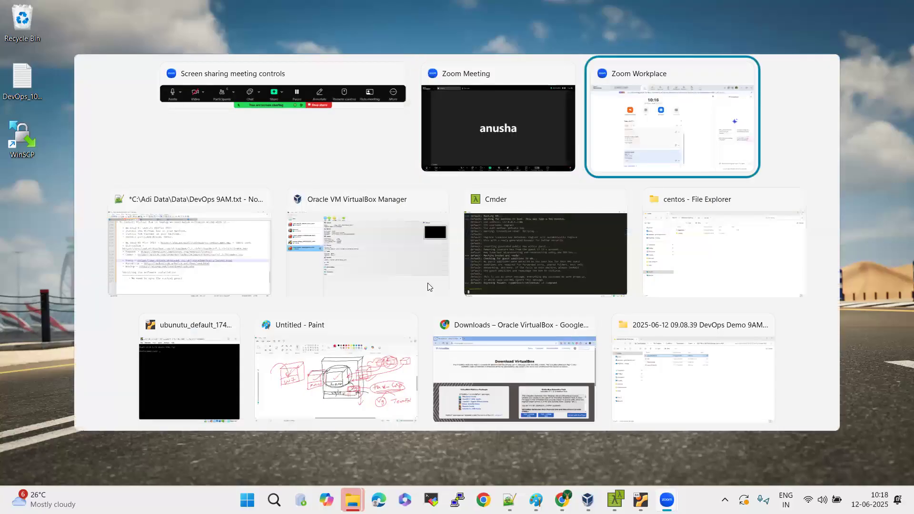
{"action": "key", "text": "Tab"}
{"action": "key", "text": "Tab"}
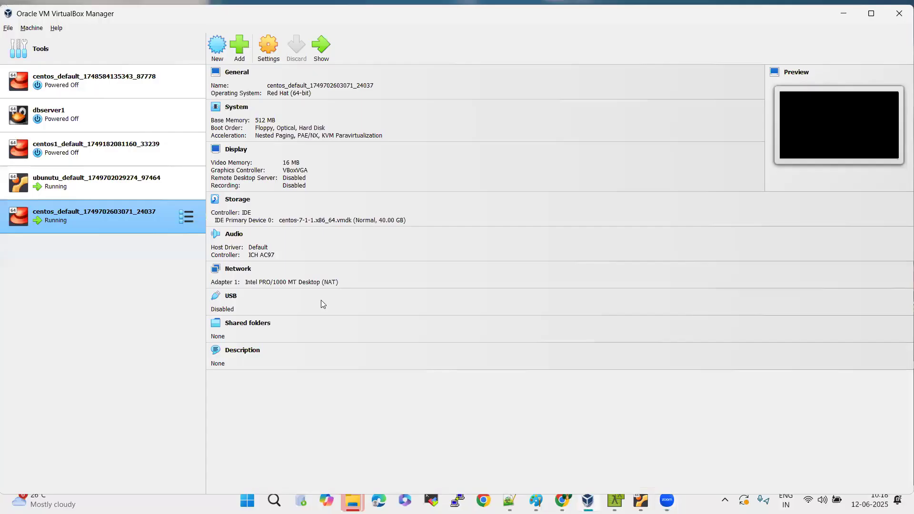
{"action": "key", "text": "alt+Tab"}
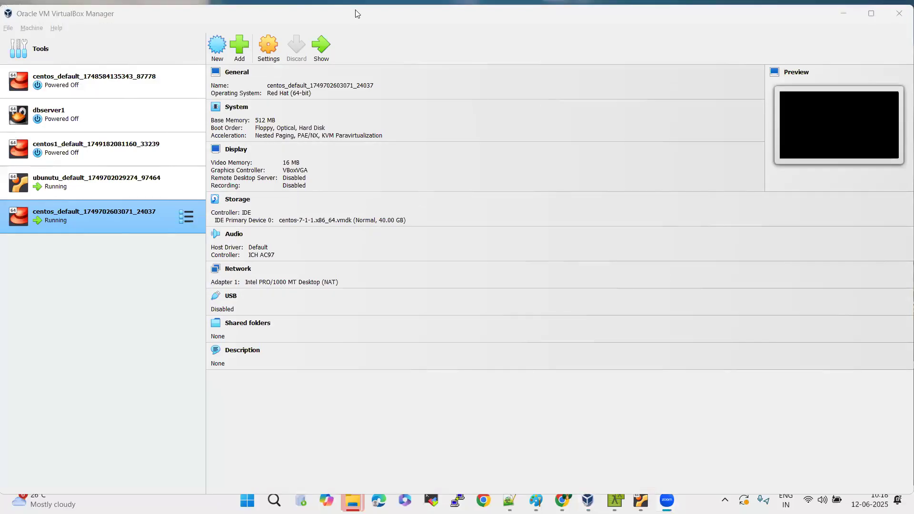
{"action": "left_click", "coordinate": [158, 279]}
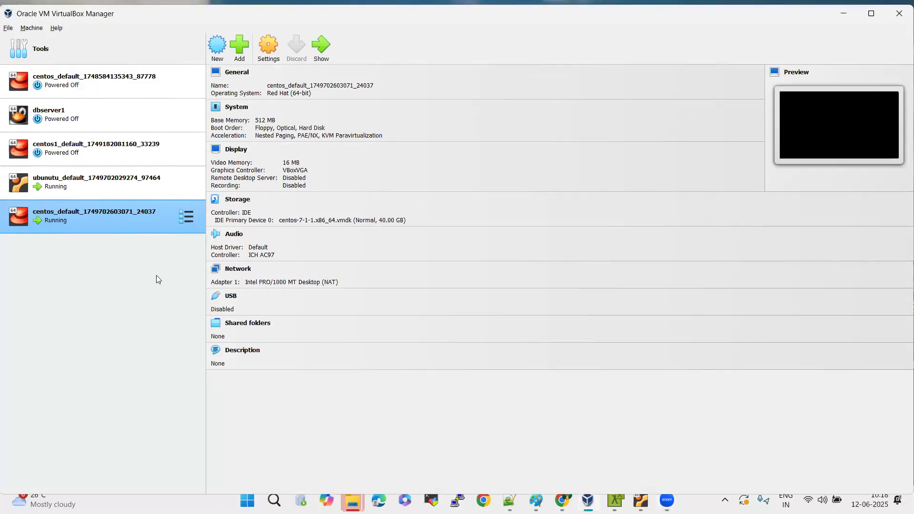
{"action": "right_click", "coordinate": [125, 222]}
{"action": "mouse_move", "coordinate": [212, 336]}
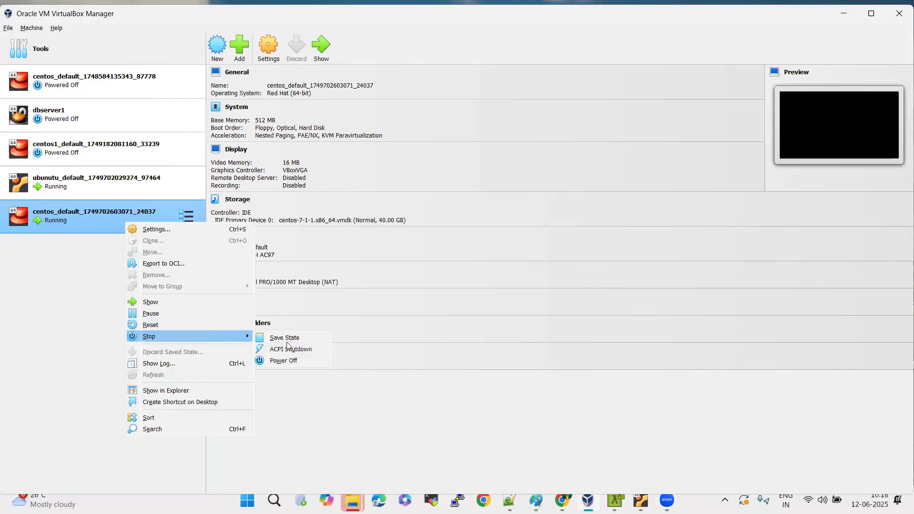
{"action": "left_click", "coordinate": [292, 361]}
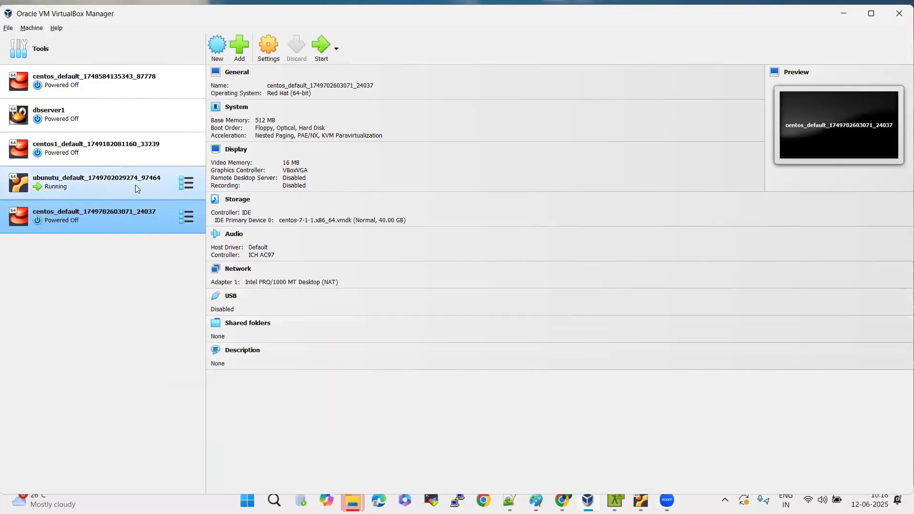
{"action": "right_click", "coordinate": [135, 184]}
{"action": "mouse_move", "coordinate": [228, 302]}
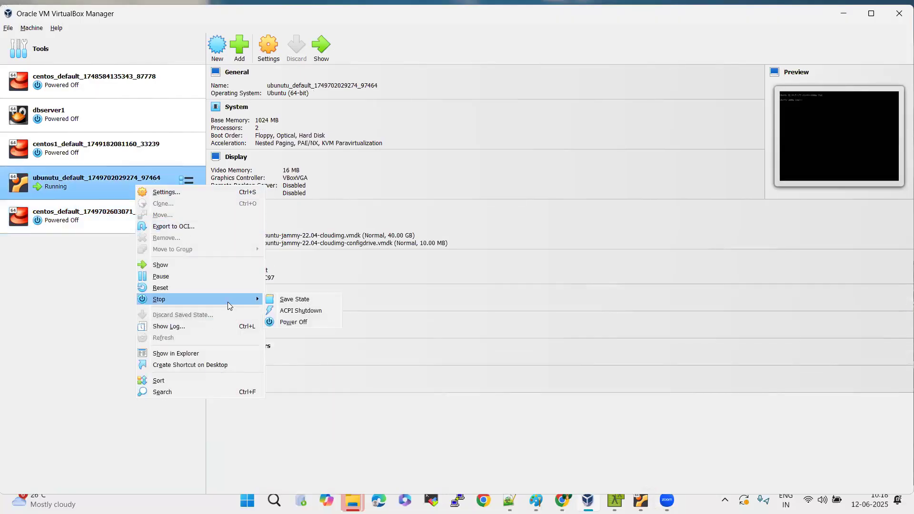
{"action": "left_click", "coordinate": [295, 321]}
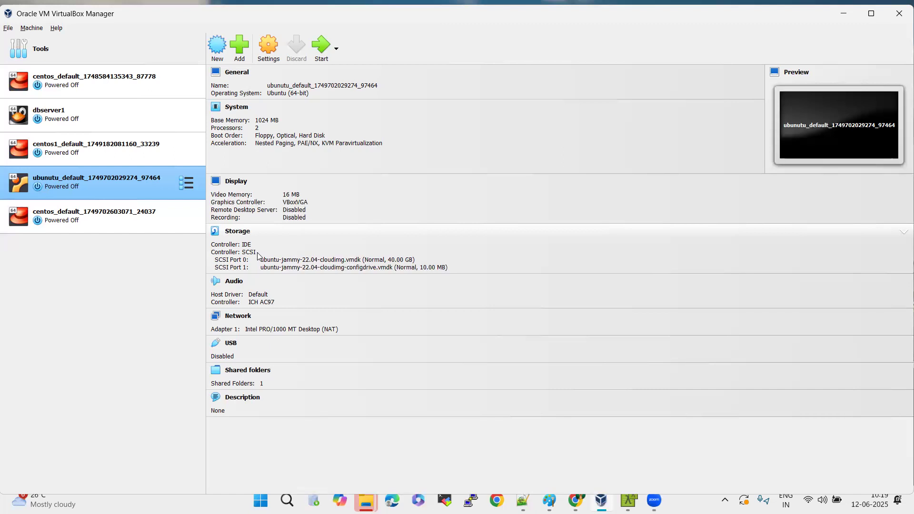
In the Ubuntu machine's storage settings, create a 25 GB dynamically allocated VDI disk and attach it to the IDE controller.
{"action": "left_click", "coordinate": [237, 232]}
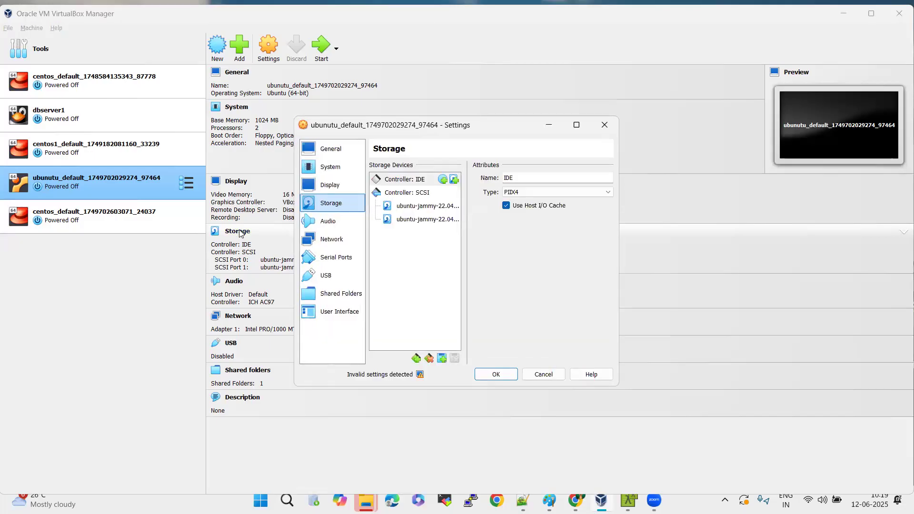
{"action": "left_click", "coordinate": [395, 182]}
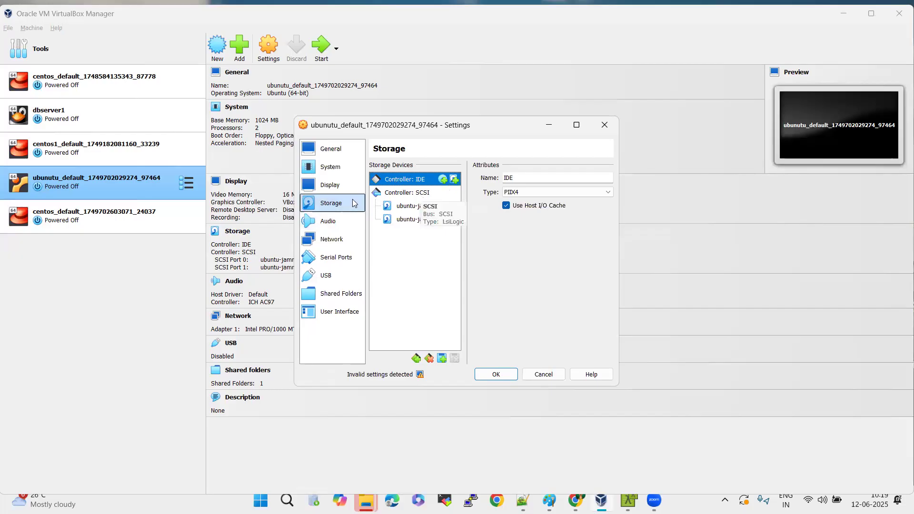
{"action": "left_click", "coordinate": [455, 180]}
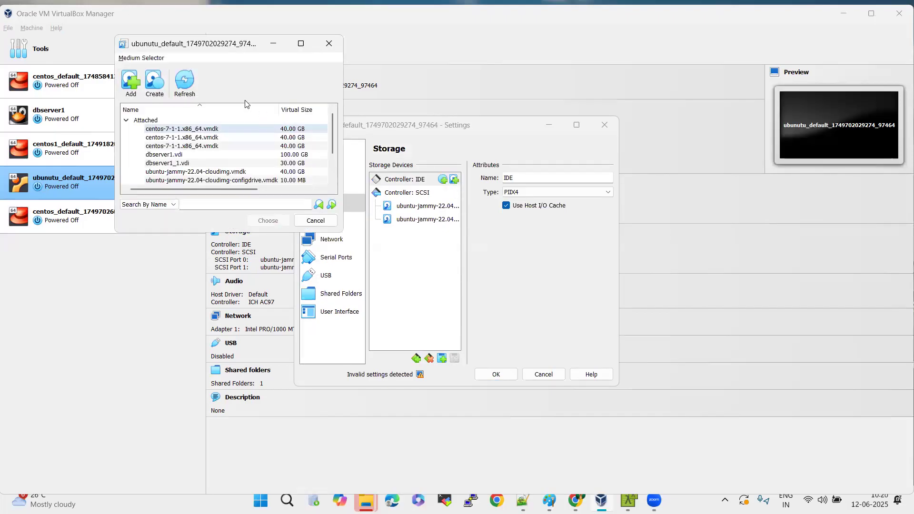
{"action": "left_click", "coordinate": [154, 81]}
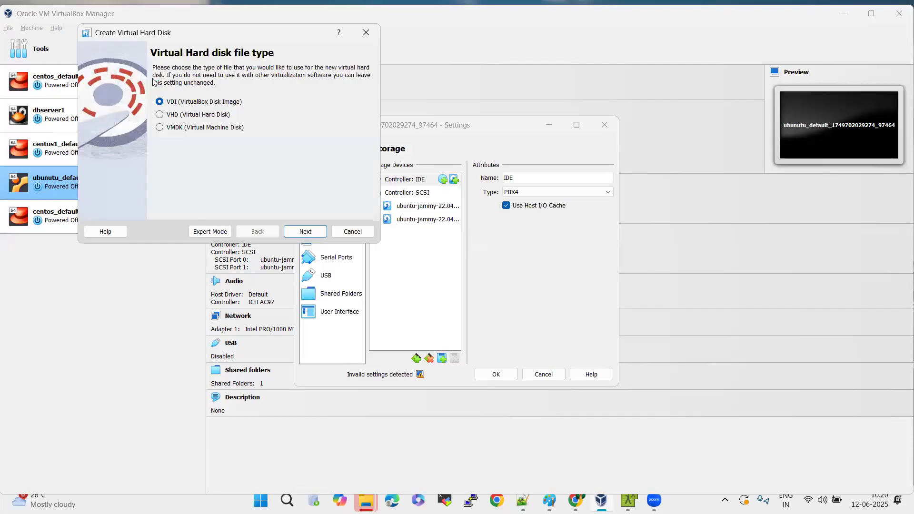
{"action": "left_click", "coordinate": [305, 231]}
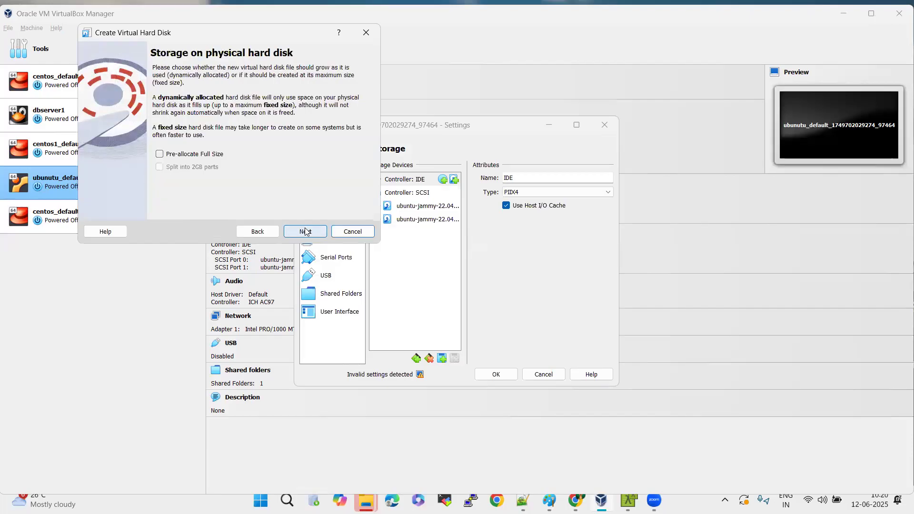
{"action": "left_click", "coordinate": [305, 231]}
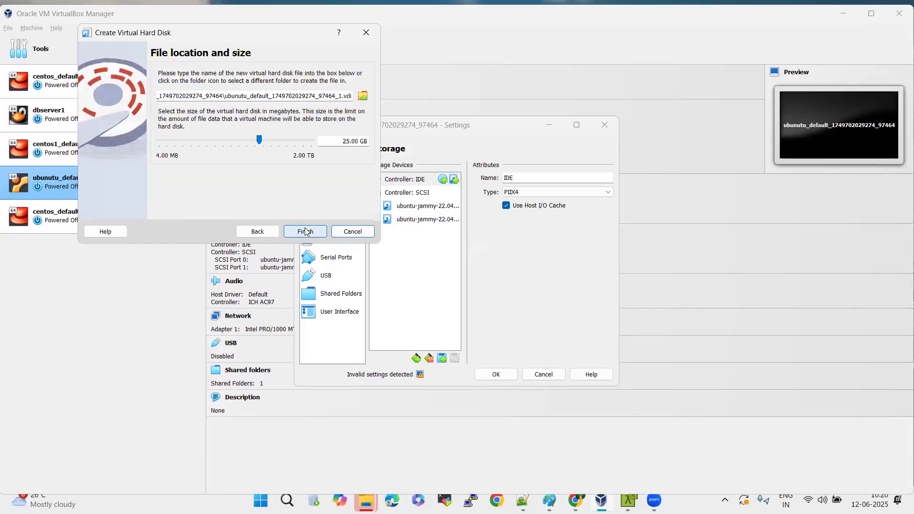
{"action": "left_click", "coordinate": [305, 231]}
{"action": "left_click", "coordinate": [267, 220]}
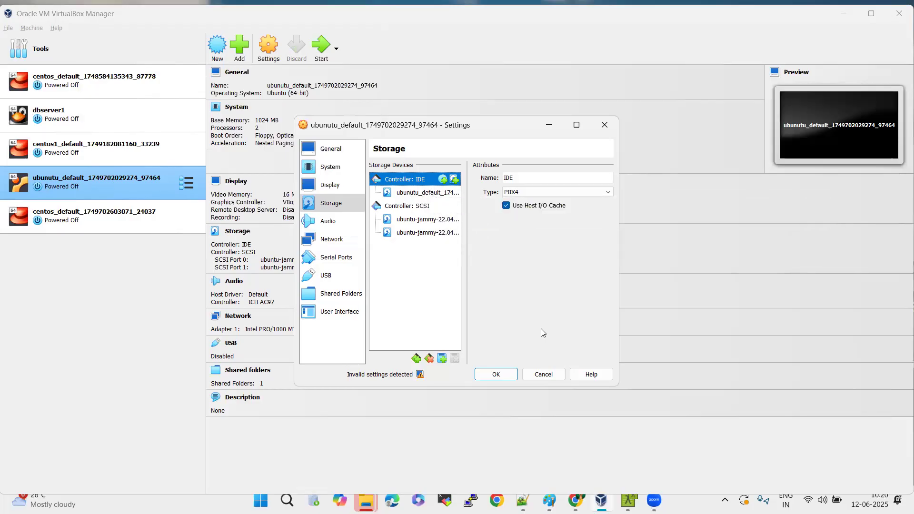
Create a second dynamically allocated VDI disk and attach it to the IDE controller.
{"action": "left_click", "coordinate": [454, 179]}
{"action": "left_click", "coordinate": [161, 86]}
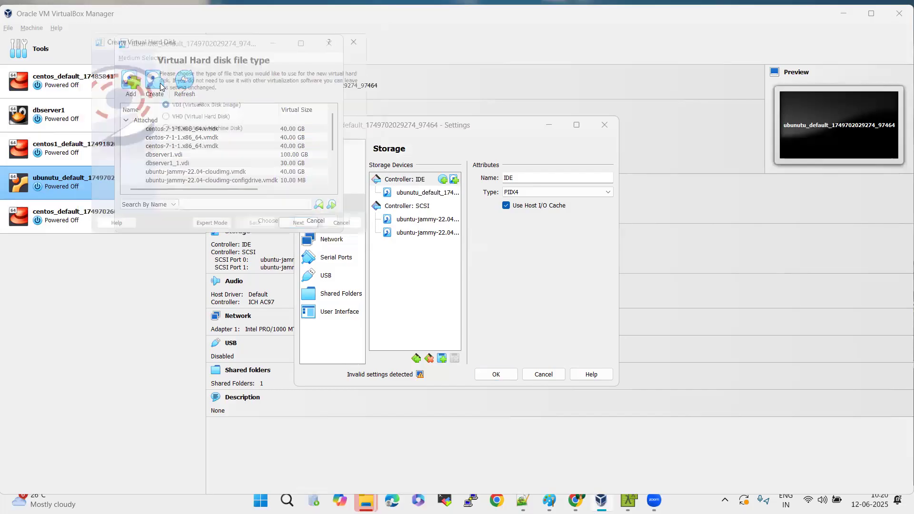
{"action": "left_click", "coordinate": [309, 236]}
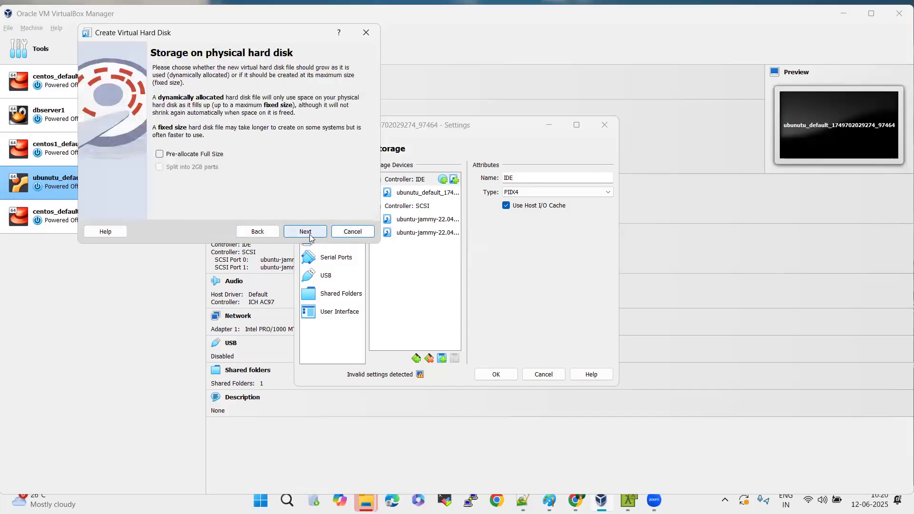
{"action": "left_click", "coordinate": [309, 236]}
{"action": "left_click", "coordinate": [305, 231]}
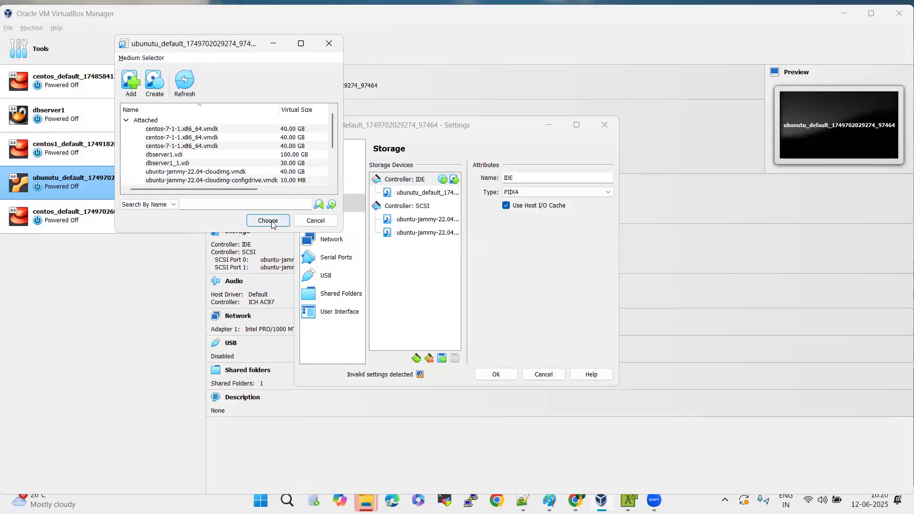
{"action": "left_click", "coordinate": [268, 220]}
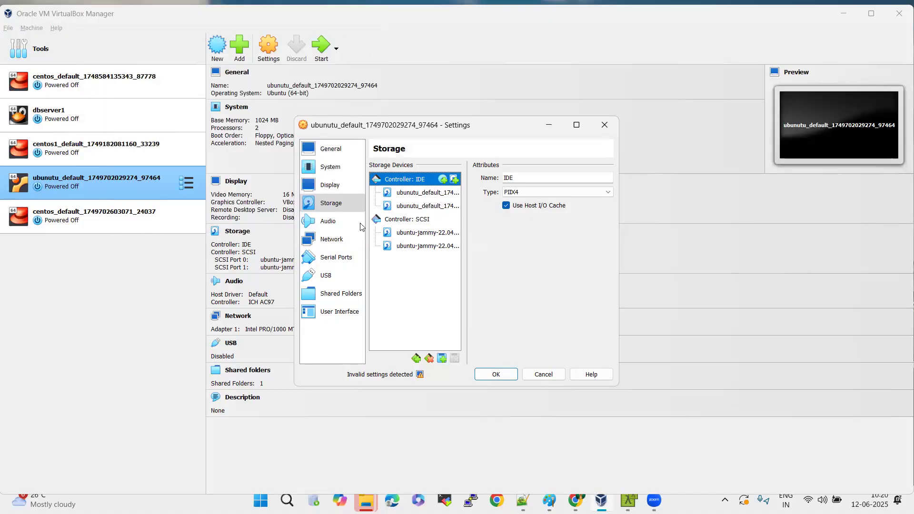
Create a third VDI disk, 25 GB and dynamically allocated, and attach it to the IDE controller.
{"action": "left_click", "coordinate": [454, 180]}
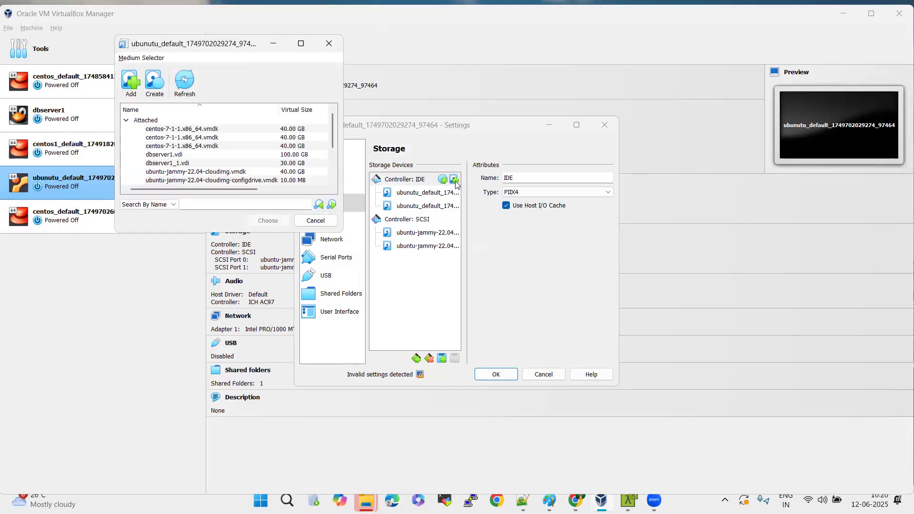
{"action": "left_click", "coordinate": [157, 84]}
{"action": "left_click", "coordinate": [305, 232]}
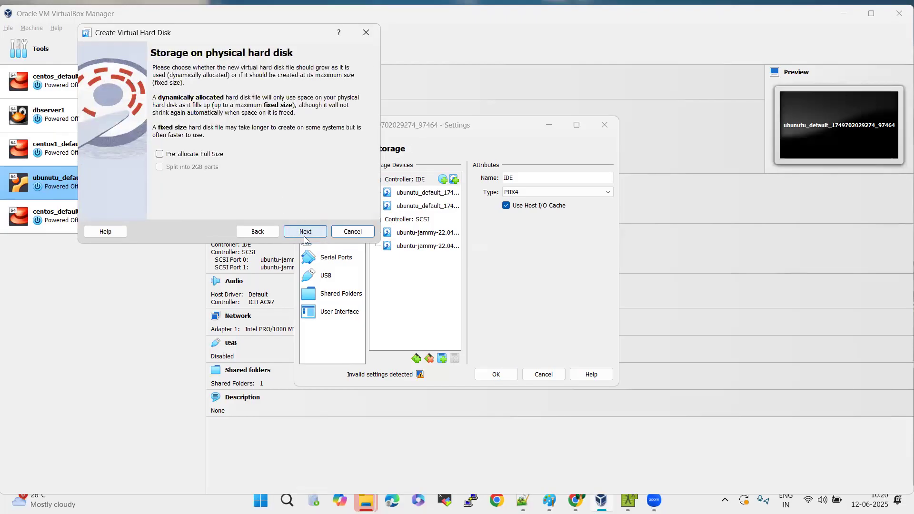
{"action": "left_click", "coordinate": [305, 231]}
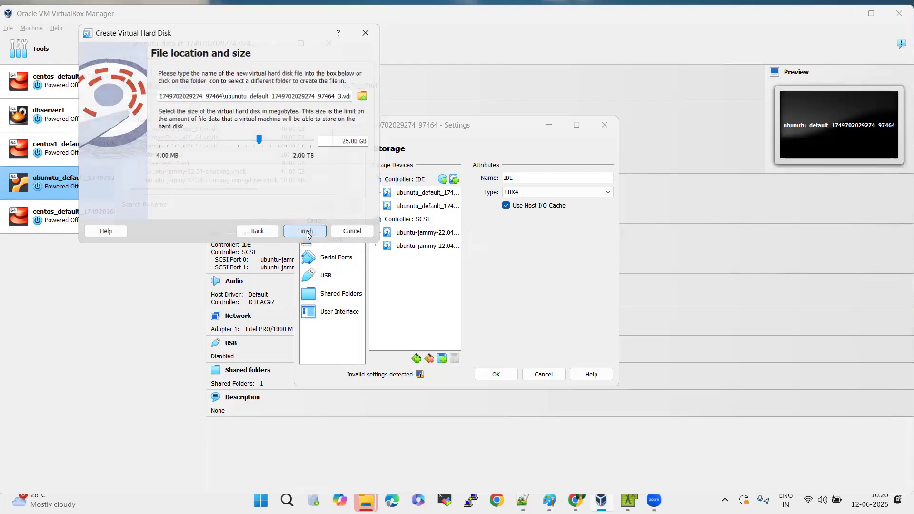
{"action": "left_click", "coordinate": [305, 232]}
{"action": "left_click", "coordinate": [281, 224]}
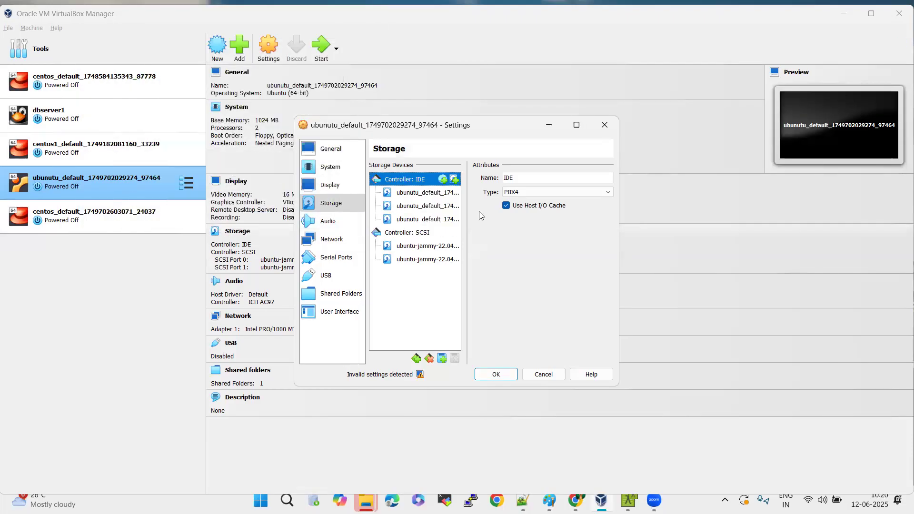
Widen the storage device list and examine the attributes of each of the three new IDE disks.
{"action": "left_click_drag", "start_coordinate": [465, 220], "coordinate": [562, 219]}
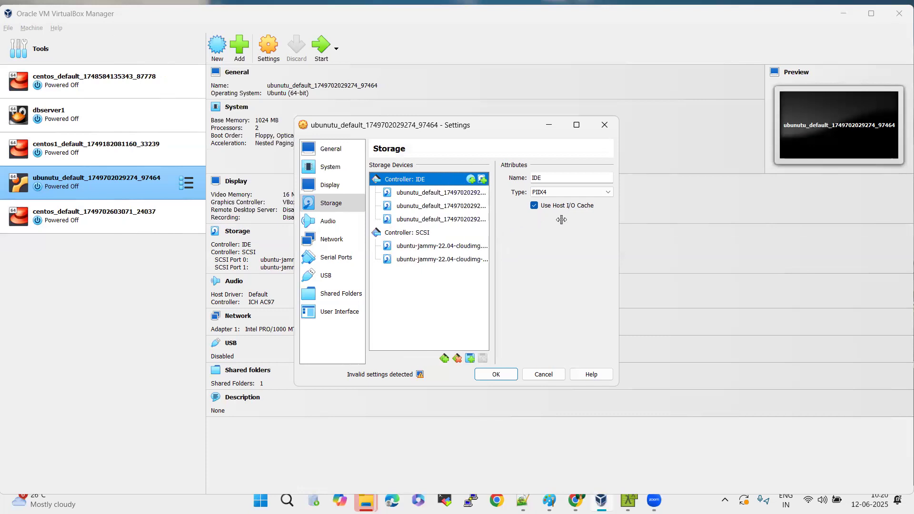
{"action": "left_click", "coordinate": [422, 194]}
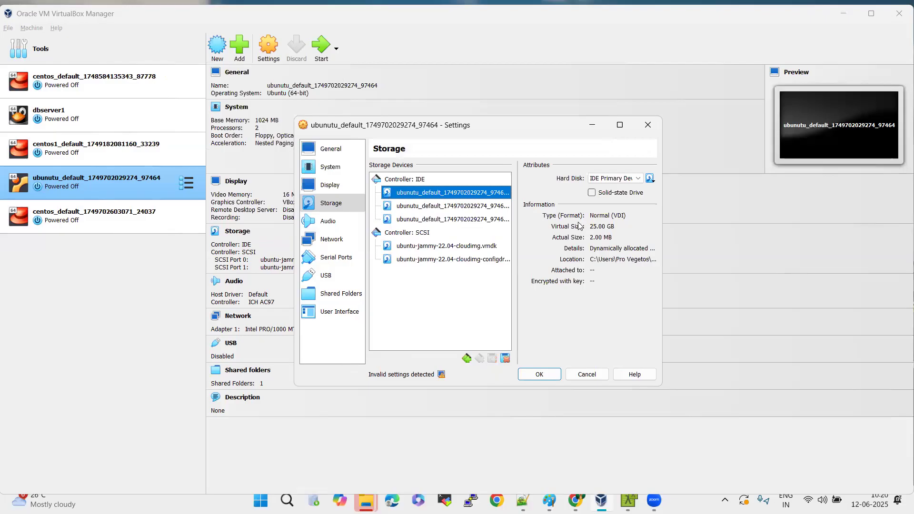
{"action": "left_click", "coordinate": [454, 208]}
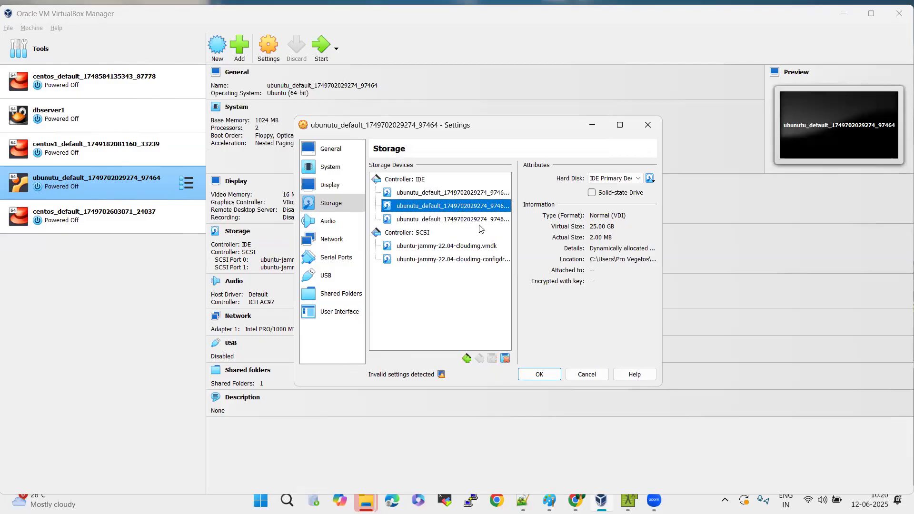
{"action": "left_click", "coordinate": [453, 220]}
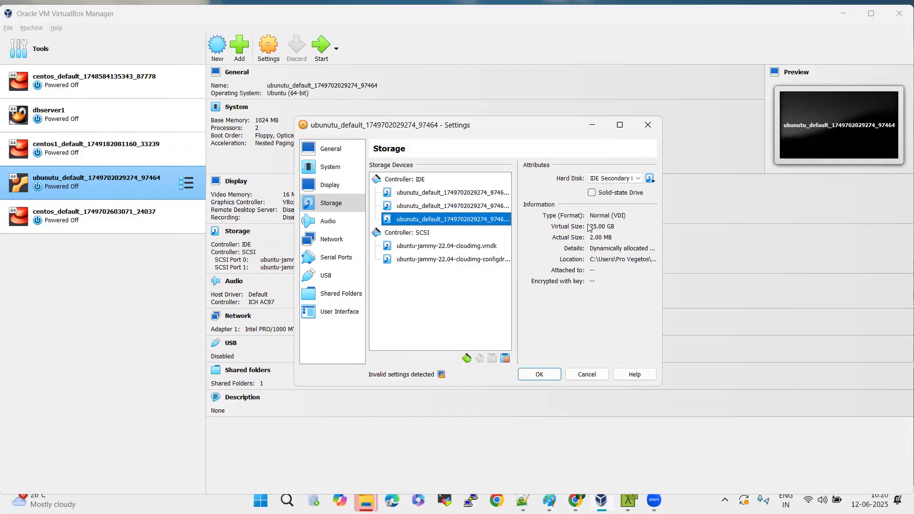
Remove all three added disks from the IDE controller and save the machine's settings.
{"action": "left_click", "coordinate": [506, 363]}
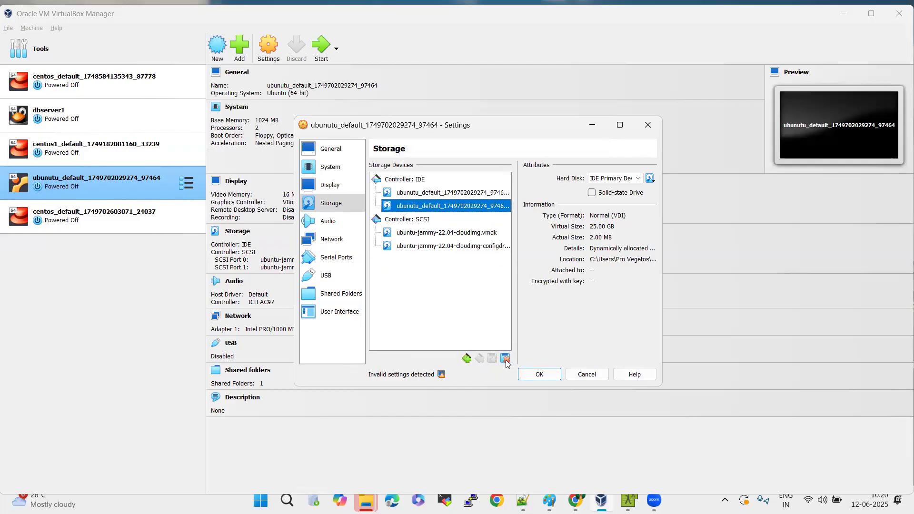
{"action": "left_click", "coordinate": [506, 359]}
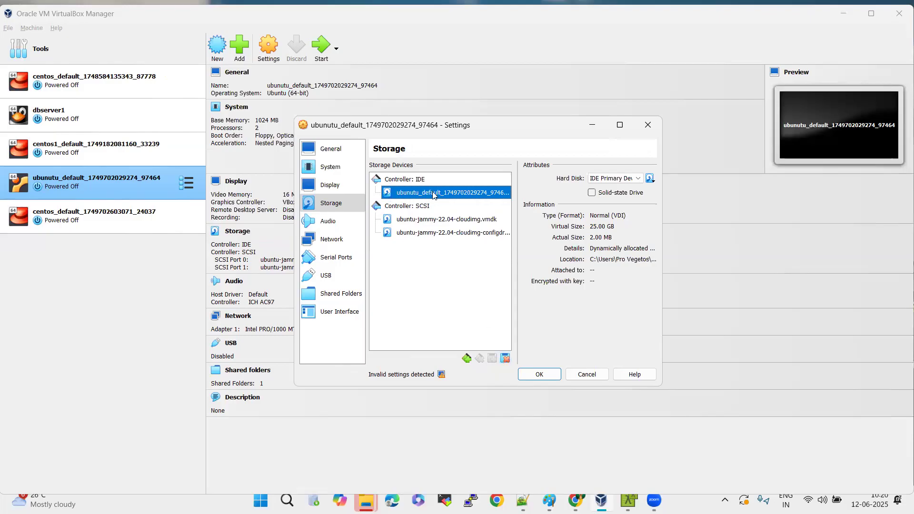
{"action": "left_click", "coordinate": [507, 359]}
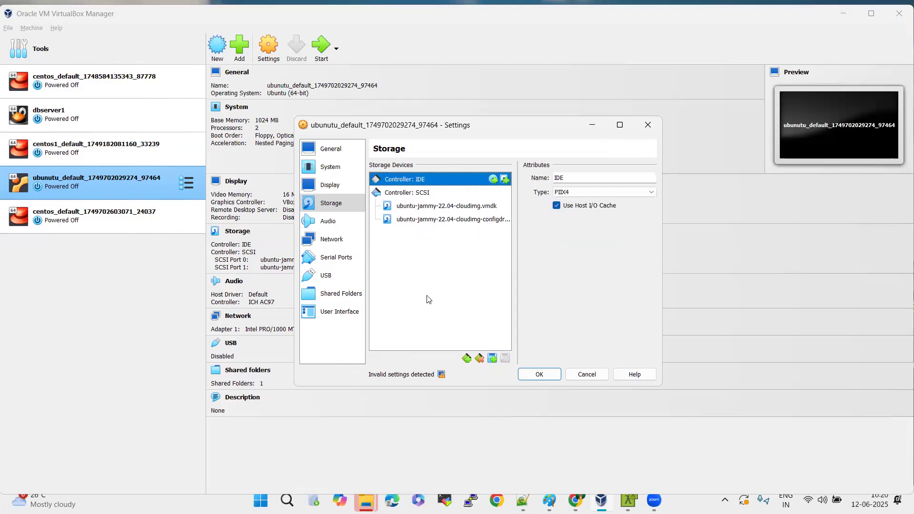
{"action": "left_click", "coordinate": [533, 374]}
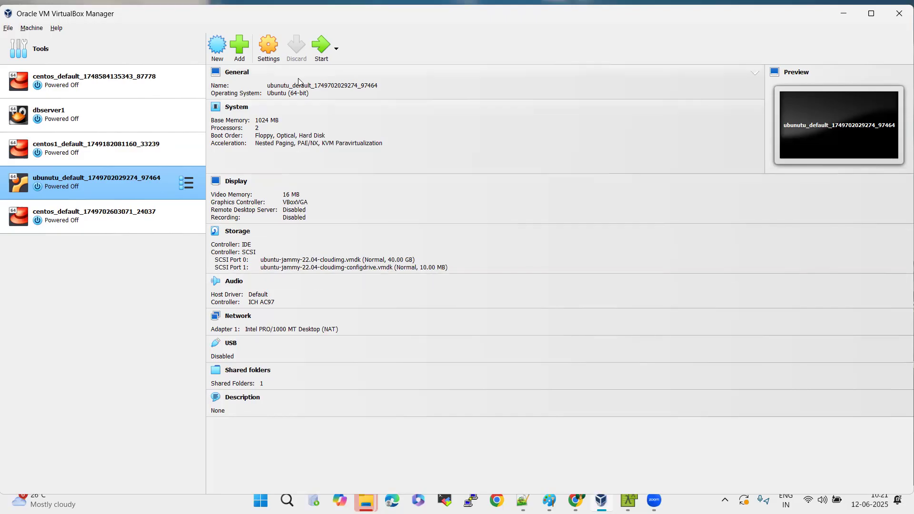
Start creating a new virtual machine named Server1 and set its folder to C:\vm.
{"action": "left_click", "coordinate": [215, 51]}
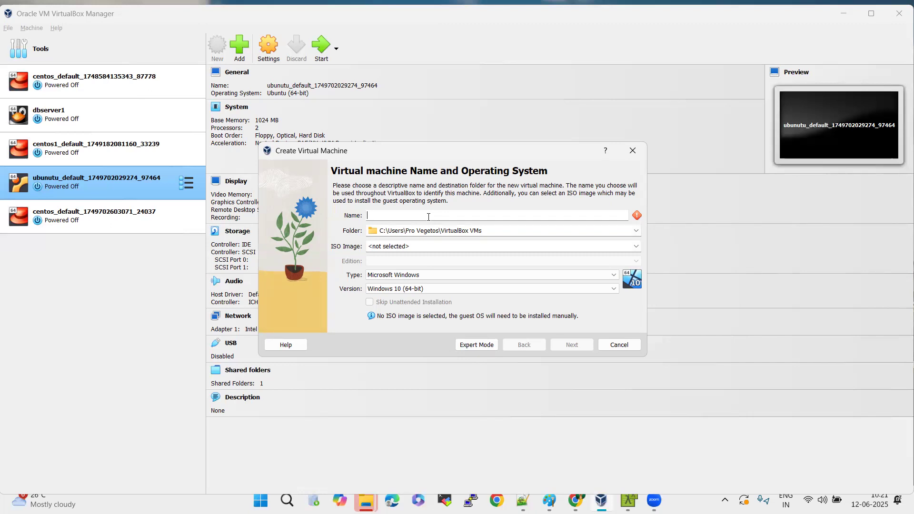
{"action": "type", "text": "Server1"}
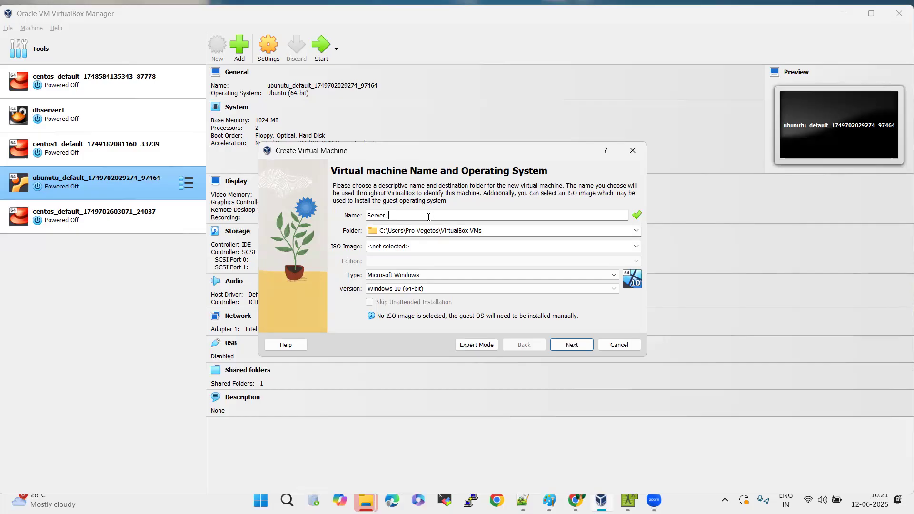
{"action": "left_click", "coordinate": [506, 232]}
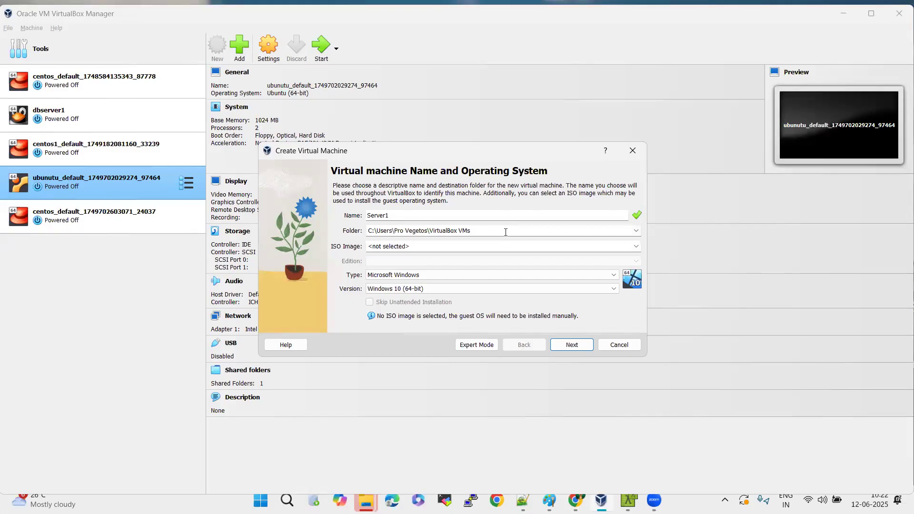
{"action": "left_click", "coordinate": [636, 231]}
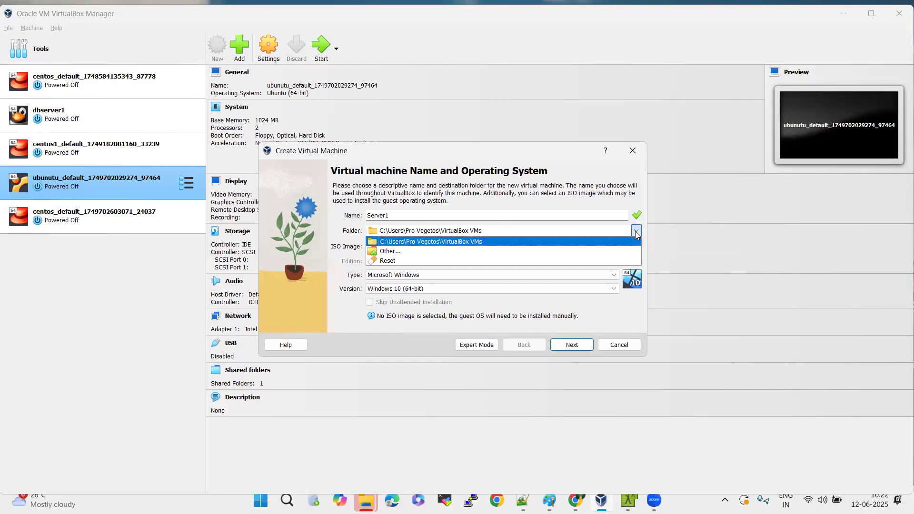
{"action": "left_click", "coordinate": [461, 252]}
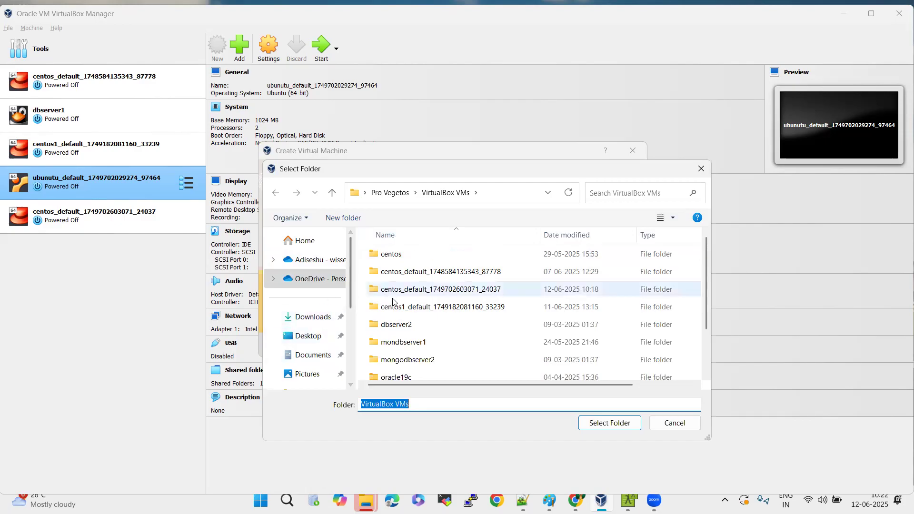
{"action": "scroll", "coordinate": [394, 303], "scroll_direction": "down", "scroll_amount": 2}
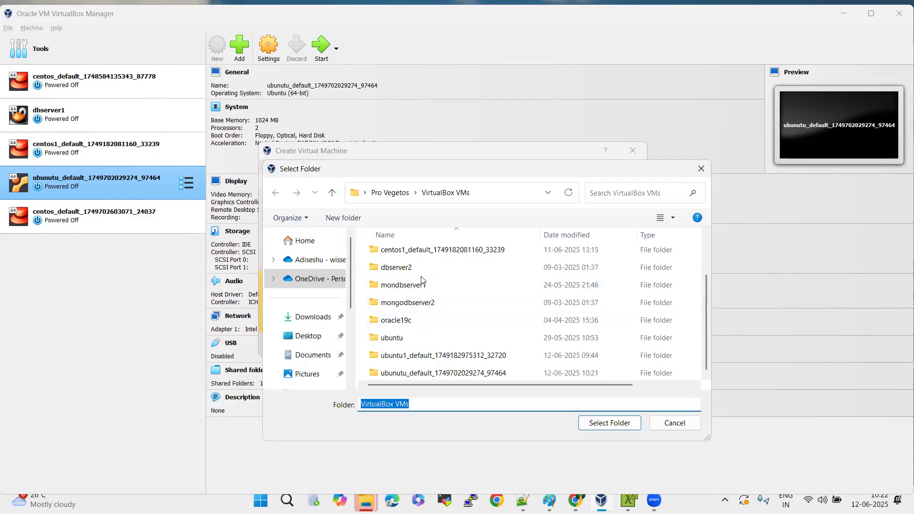
{"action": "left_click", "coordinate": [503, 189]}
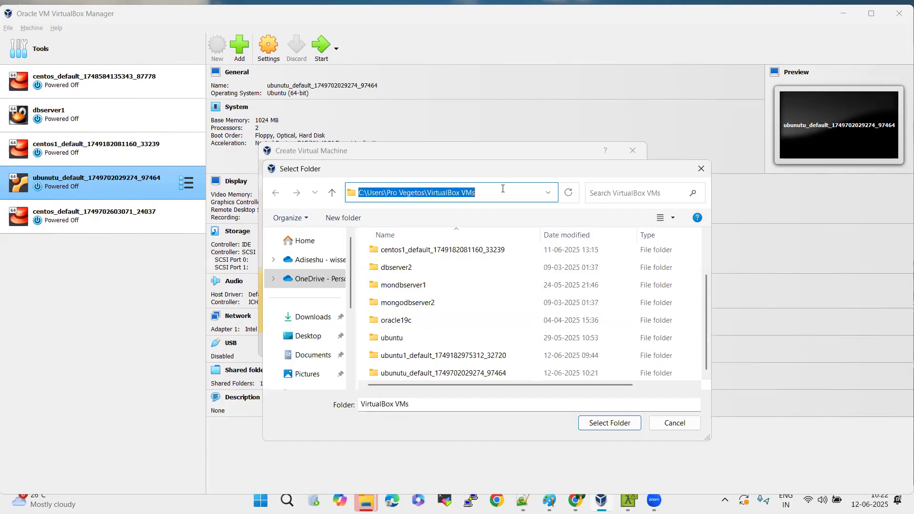
{"action": "type", "text": "C:\\vm"}
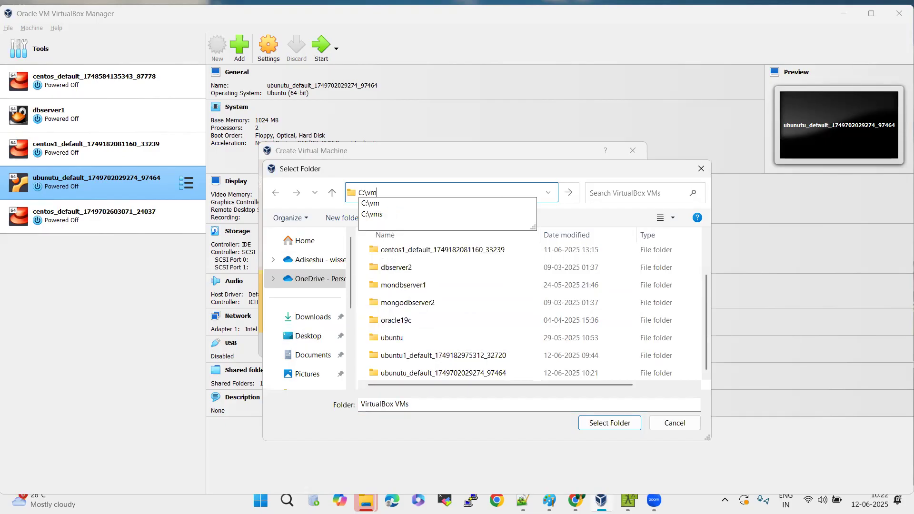
{"action": "left_click", "coordinate": [420, 204]}
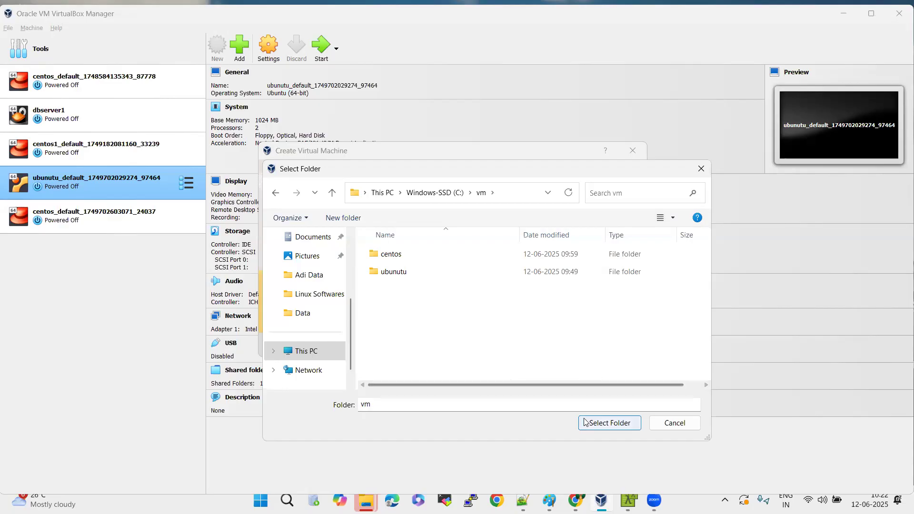
{"action": "left_click", "coordinate": [604, 425]}
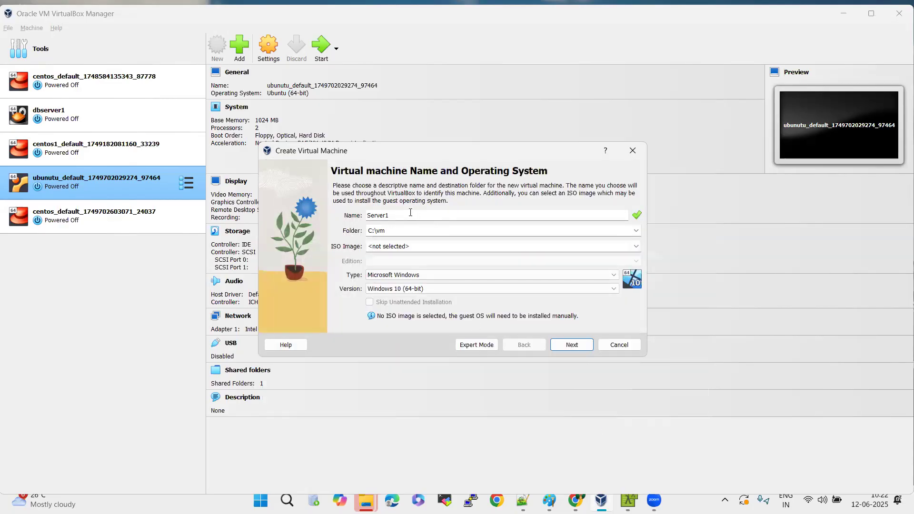
{"action": "double_click", "coordinate": [383, 216]}
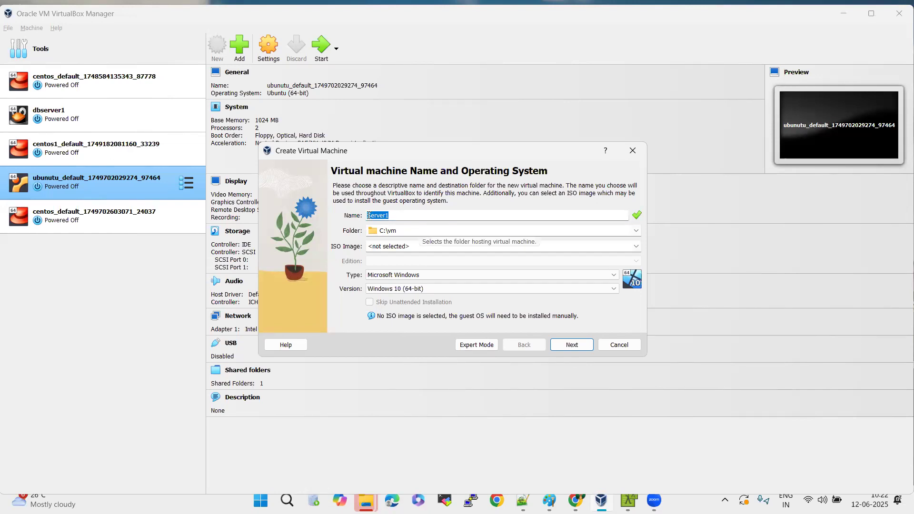
{"action": "left_click", "coordinate": [413, 216]}
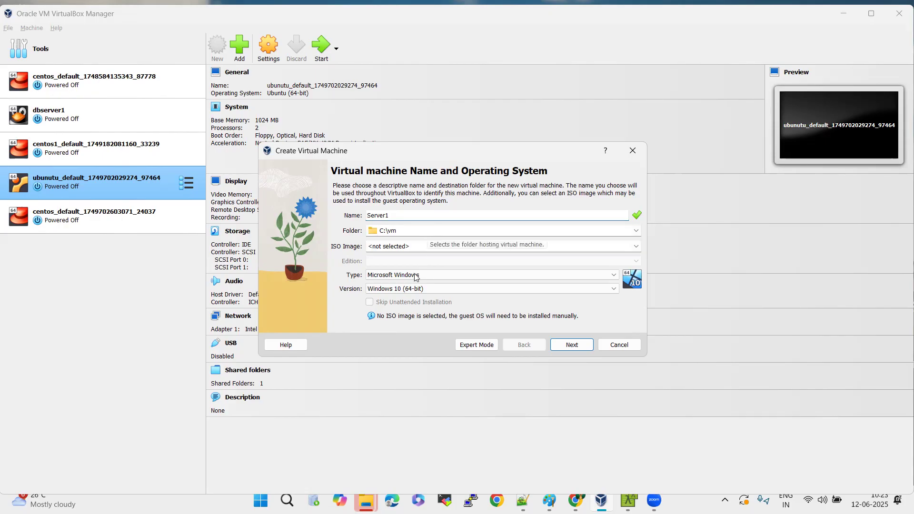
Set the guest type to Linux and the version to Oracle Linux 7.x (64-bit), and continue to the hardware settings.
{"action": "left_click", "coordinate": [443, 276]}
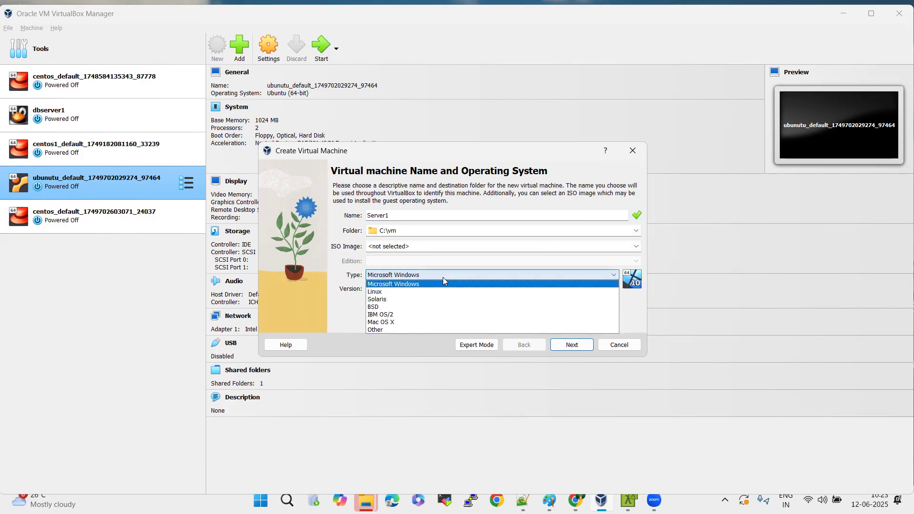
{"action": "left_click", "coordinate": [431, 294]}
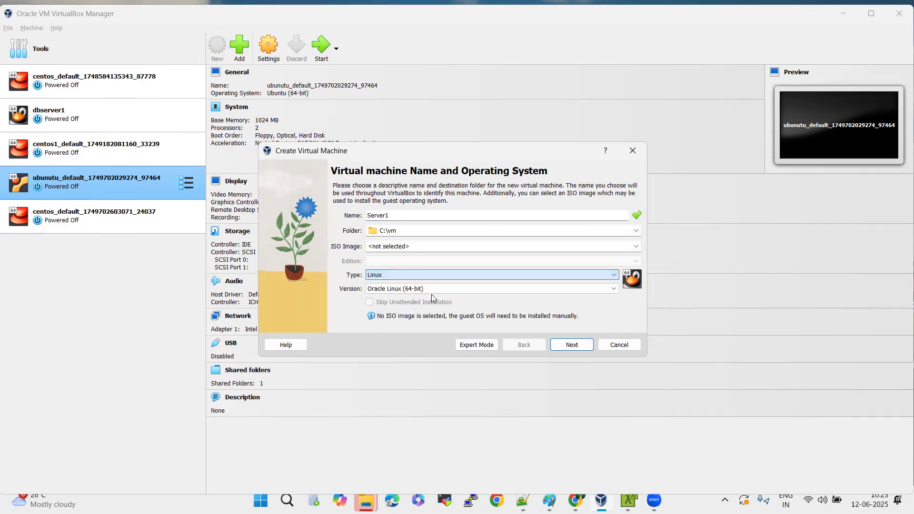
{"action": "left_click", "coordinate": [465, 289]}
{"action": "scroll", "coordinate": [469, 350], "scroll_direction": "up", "scroll_amount": 12}
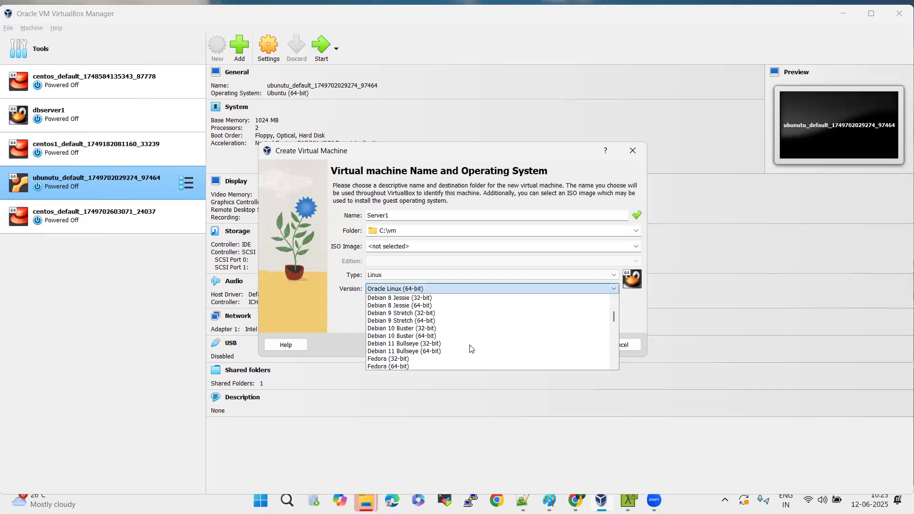
{"action": "scroll", "coordinate": [471, 349], "scroll_direction": "down", "scroll_amount": 17}
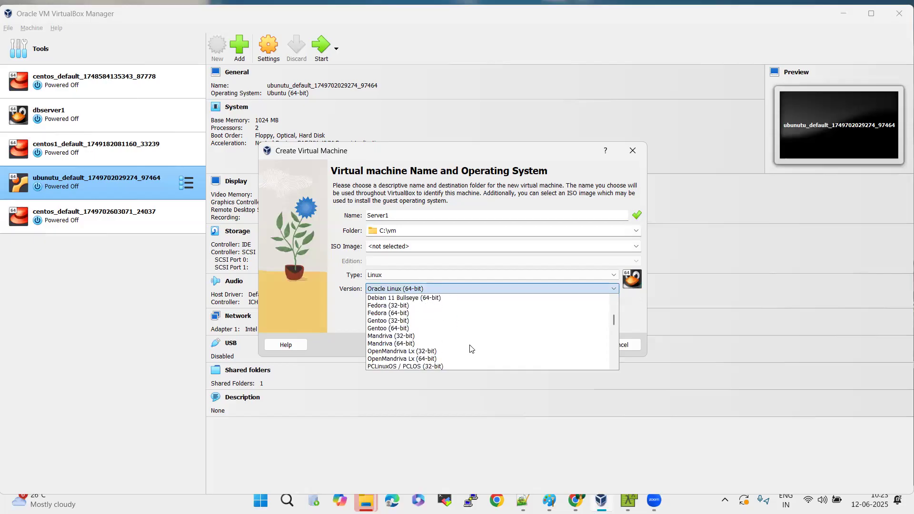
{"action": "scroll", "coordinate": [471, 349], "scroll_direction": "down", "scroll_amount": 7}
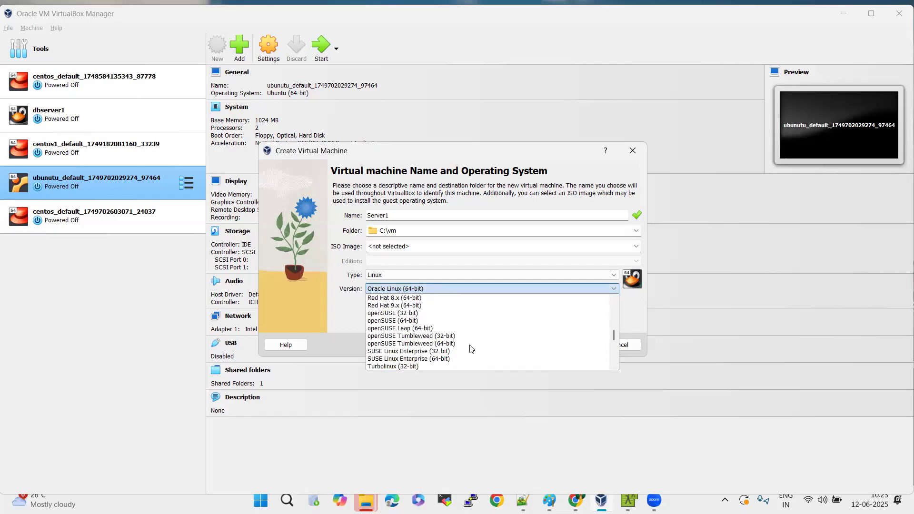
{"action": "scroll", "coordinate": [470, 348], "scroll_direction": "down", "scroll_amount": 3}
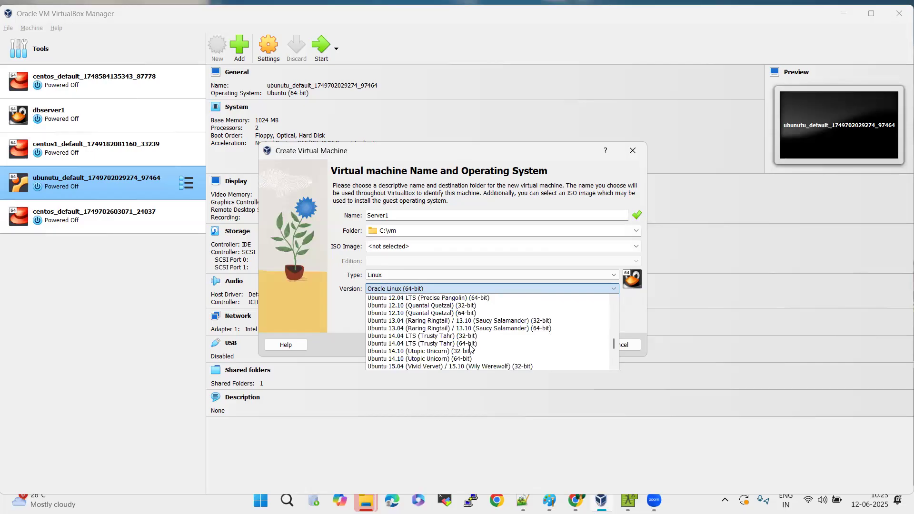
{"action": "scroll", "coordinate": [470, 348], "scroll_direction": "up", "scroll_amount": 12}
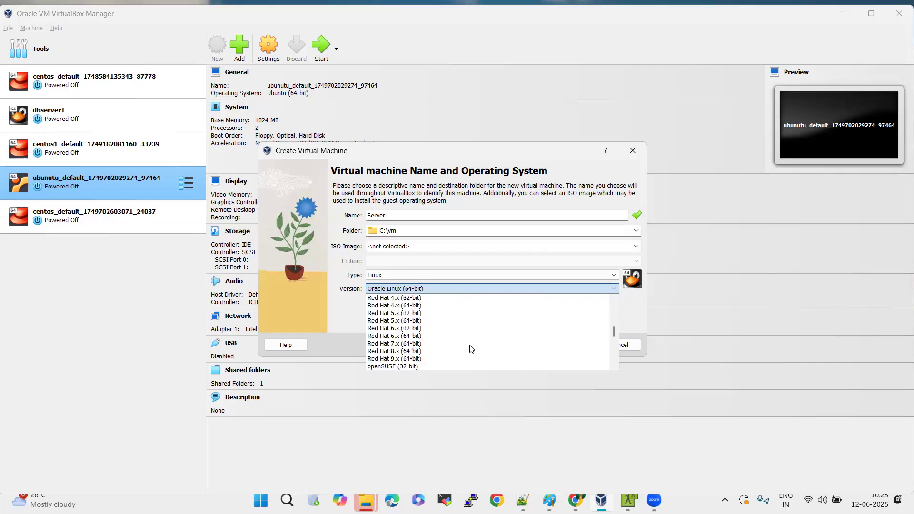
{"action": "scroll", "coordinate": [471, 349], "scroll_direction": "up", "scroll_amount": 2}
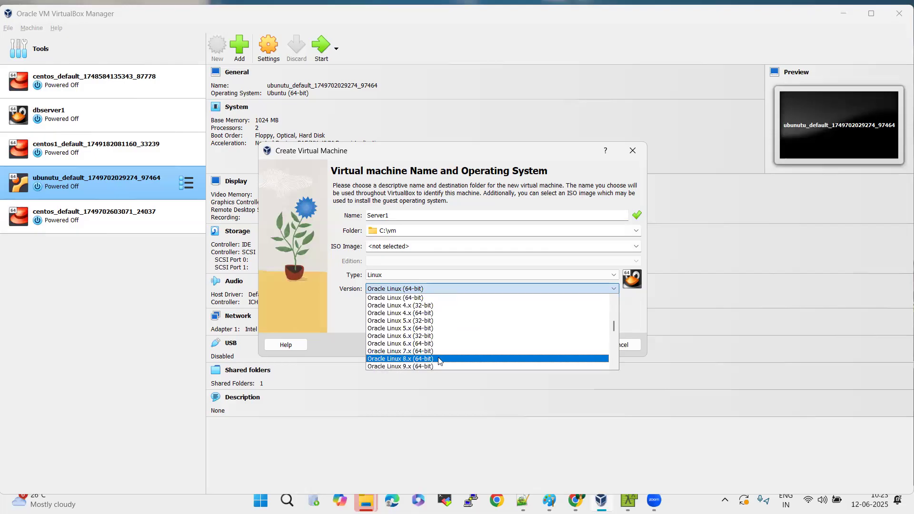
{"action": "left_click", "coordinate": [404, 351]}
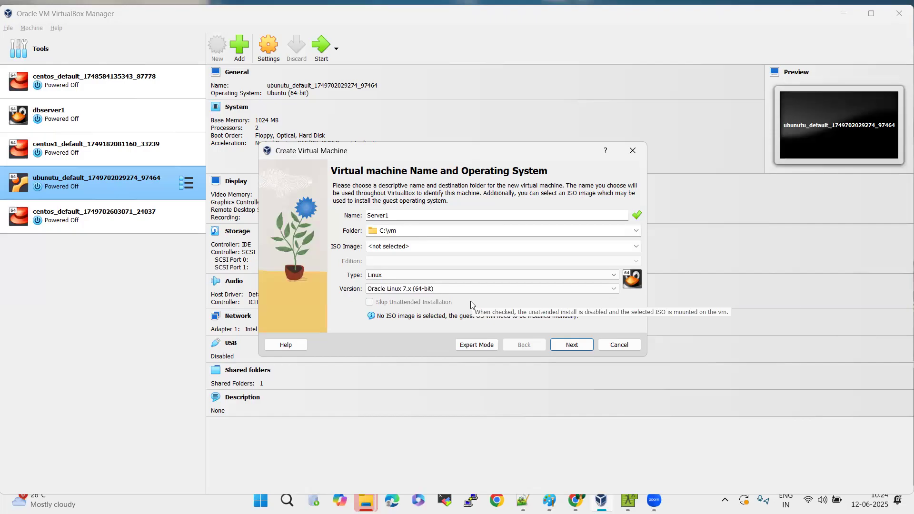
{"action": "left_click", "coordinate": [572, 345]}
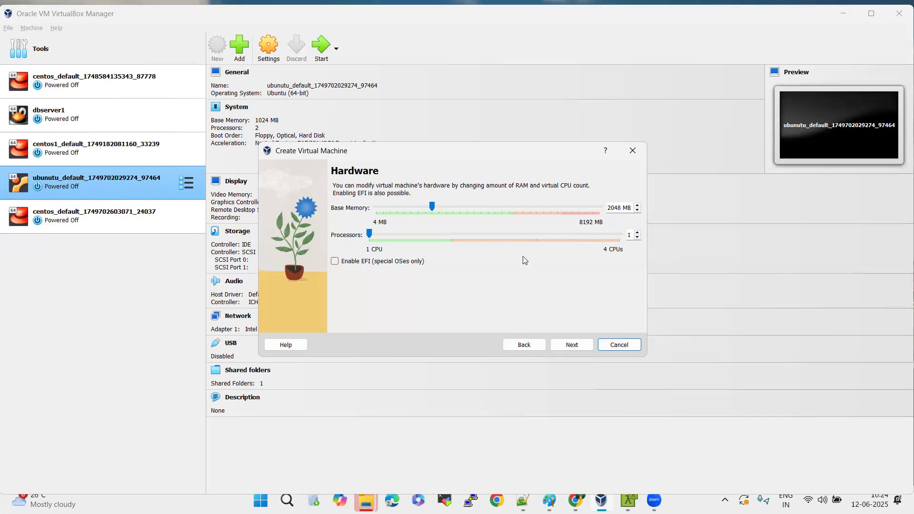
Set the base memory to 4096 MB and continue to the virtual hard disk settings.
{"action": "left_click", "coordinate": [615, 209]}
{"action": "double_click", "coordinate": [616, 210]}
{"action": "type", "text": "4096"}
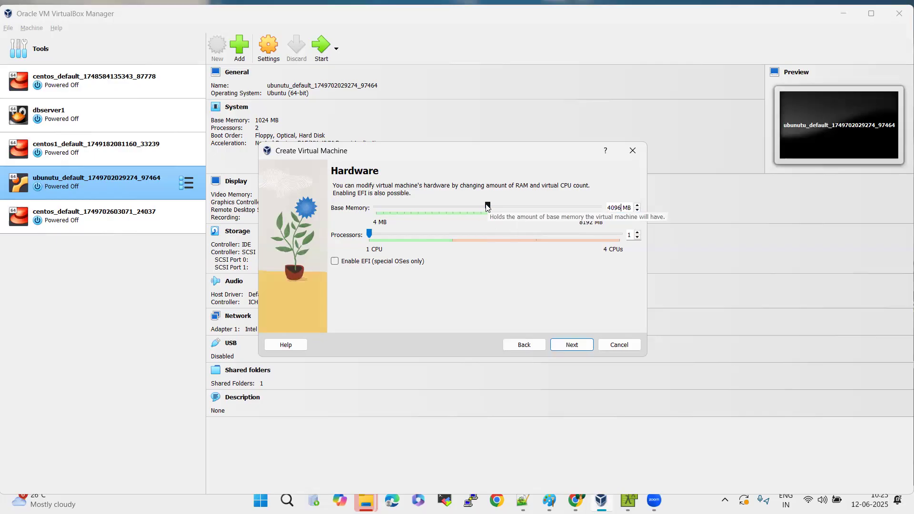
{"action": "left_click_drag", "start_coordinate": [486, 204], "coordinate": [515, 204]}
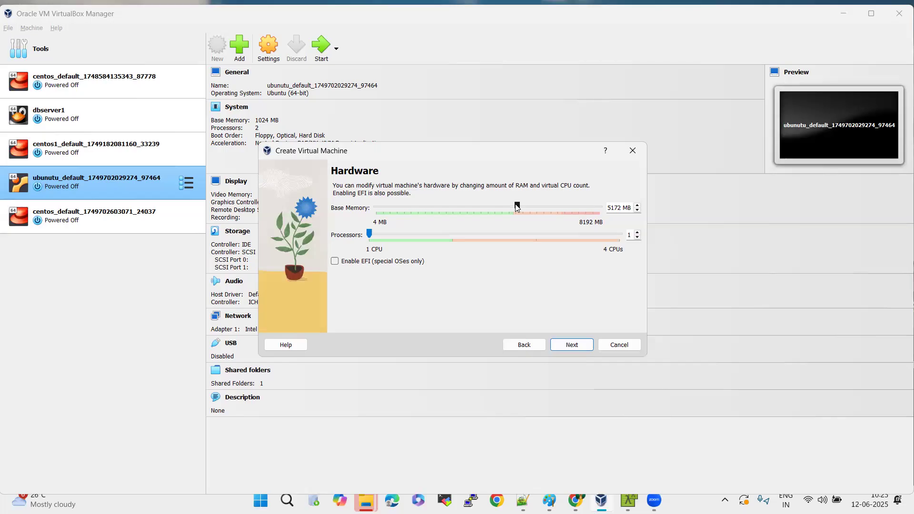
{"action": "left_click_drag", "start_coordinate": [514, 204], "coordinate": [488, 210]}
{"action": "left_click", "coordinate": [571, 345]}
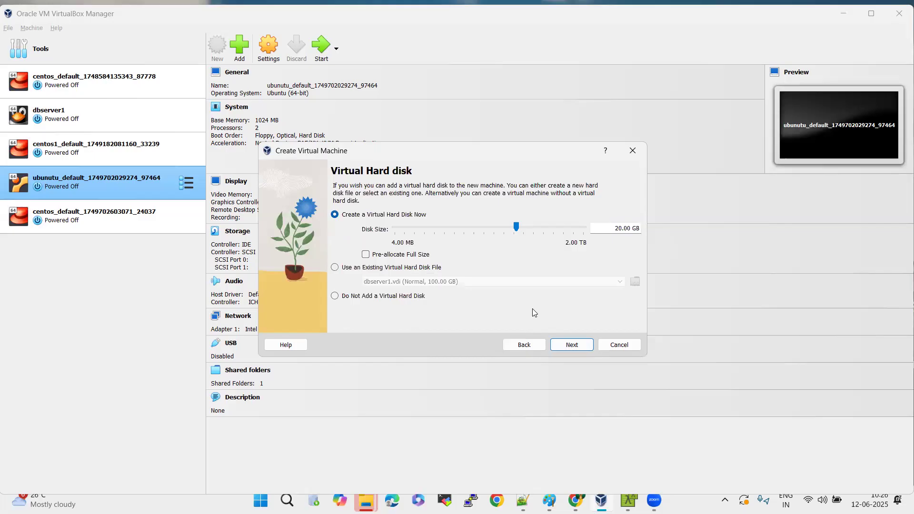
Finish creating Server1 with a new 40 GB virtual hard disk and maximize the manager window.
{"action": "left_click", "coordinate": [621, 228]}
{"action": "key", "text": "BackSpace"}
{"action": "key", "text": "BackSpace"}
{"action": "type", "text": "40"}
{"action": "left_click", "coordinate": [584, 349]}
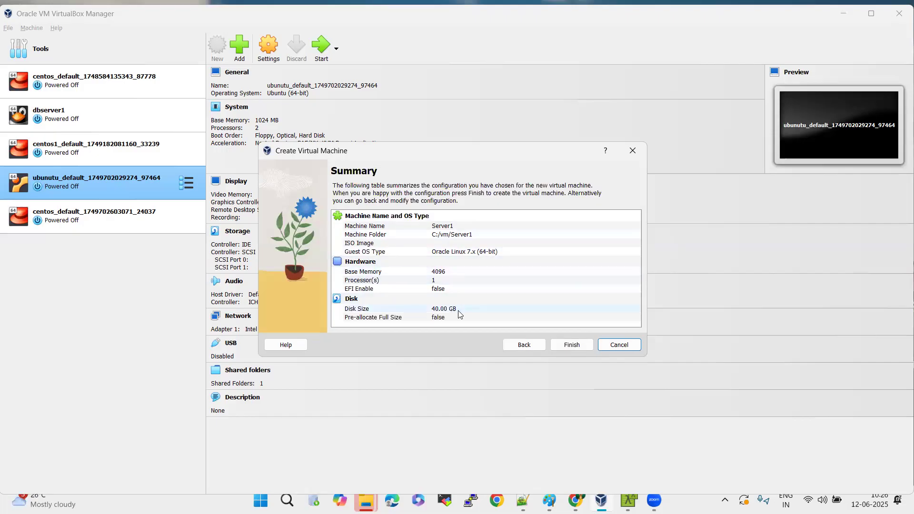
{"action": "left_click", "coordinate": [564, 347]}
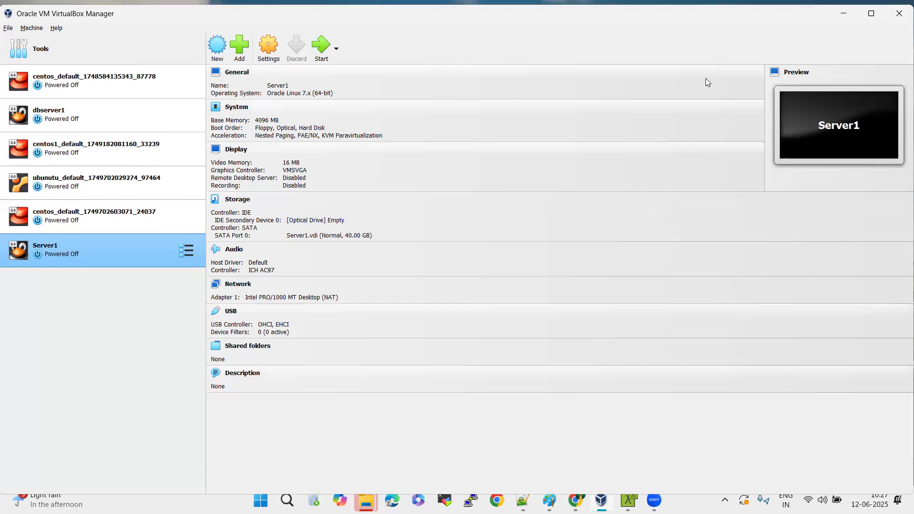
{"action": "left_click", "coordinate": [877, 15]}
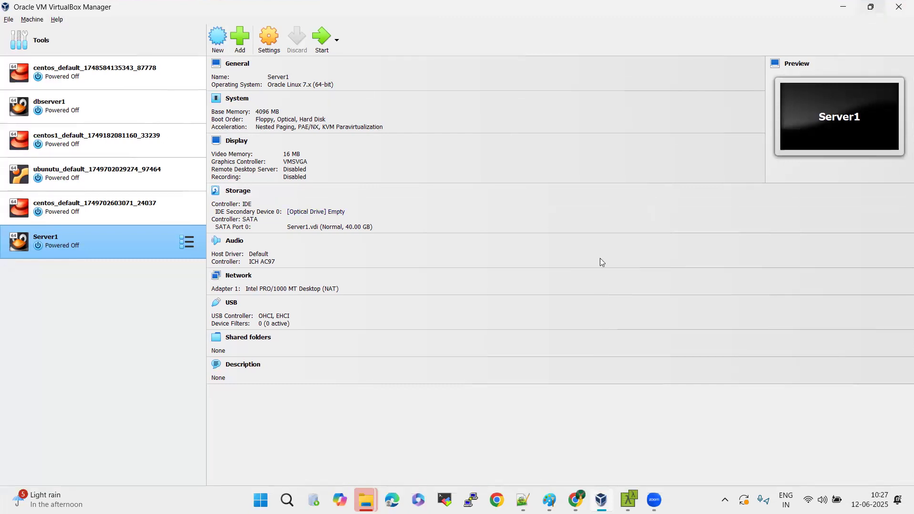
Switch to Chrome and search in a new tab for "oracle linux 7 download iso".
{"action": "key", "text": "alt+Tab"}
{"action": "key", "text": "alt+Tab"}
{"action": "key", "text": "alt+Tab"}
{"action": "key", "text": "alt+Tab"}
{"action": "key", "text": "alt+Tab"}
{"action": "key", "text": "alt+Tab"}
{"action": "key", "text": "alt+Tab"}
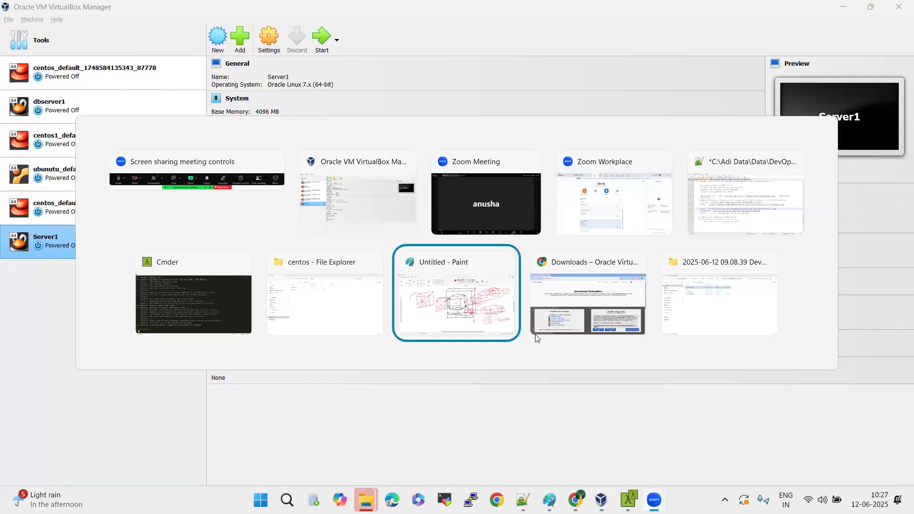
{"action": "key", "text": "alt+Tab"}
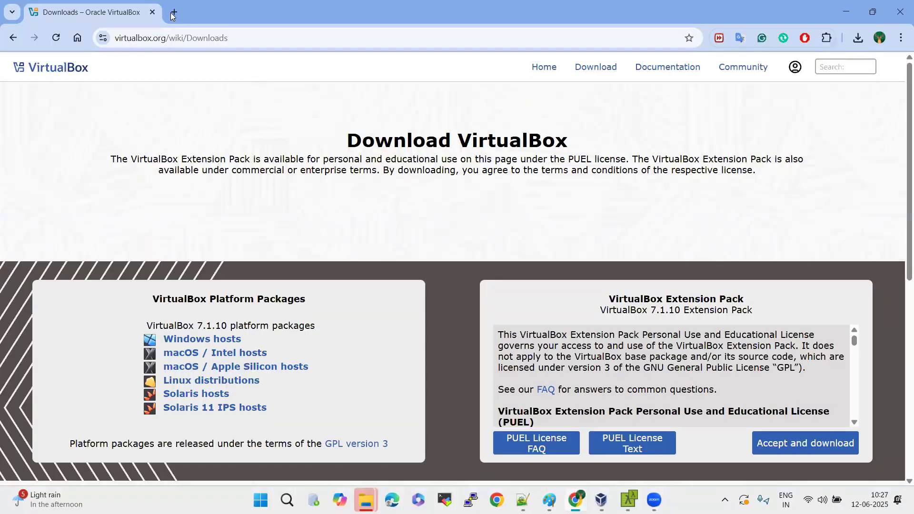
{"action": "left_click", "coordinate": [173, 13]}
{"action": "type", "text": "oracle linux"}
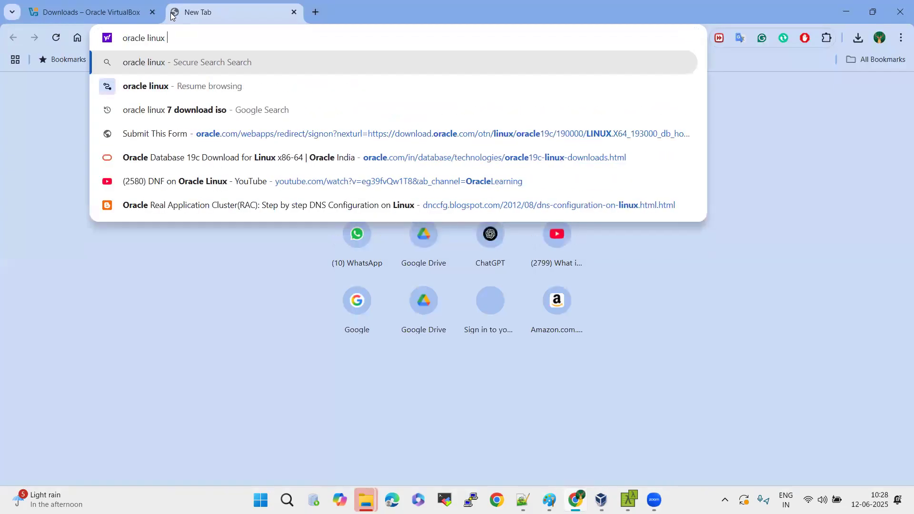
{"action": "left_click", "coordinate": [204, 114]}
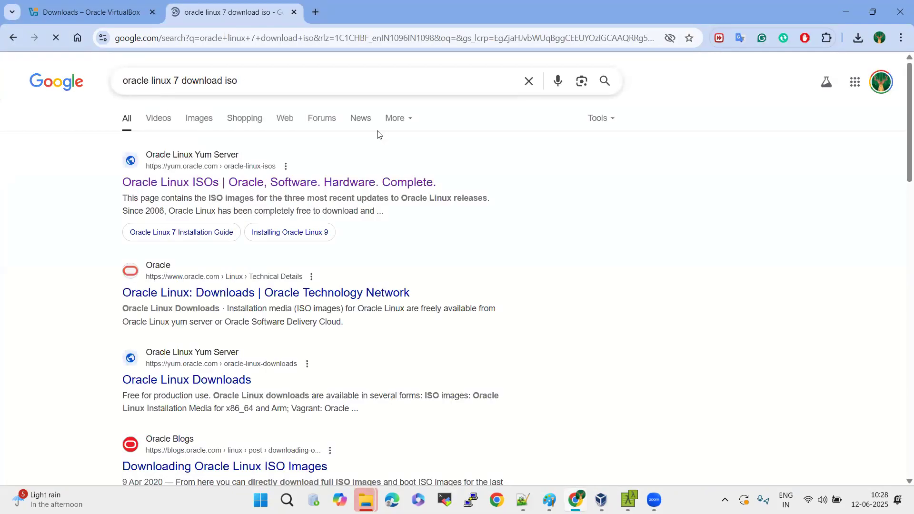
Open the Oracle Linux ISOs page on yum.oracle.com from the search results and locate the 7.x x86_64 images.
{"action": "left_click", "coordinate": [347, 183]}
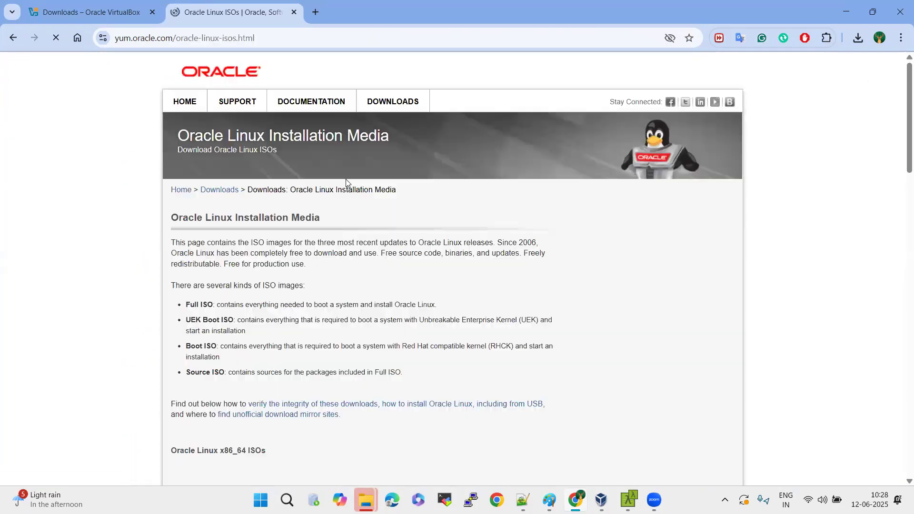
{"action": "scroll", "coordinate": [362, 357], "scroll_direction": "down", "scroll_amount": 1}
{"action": "scroll", "coordinate": [361, 358], "scroll_direction": "down", "scroll_amount": 6}
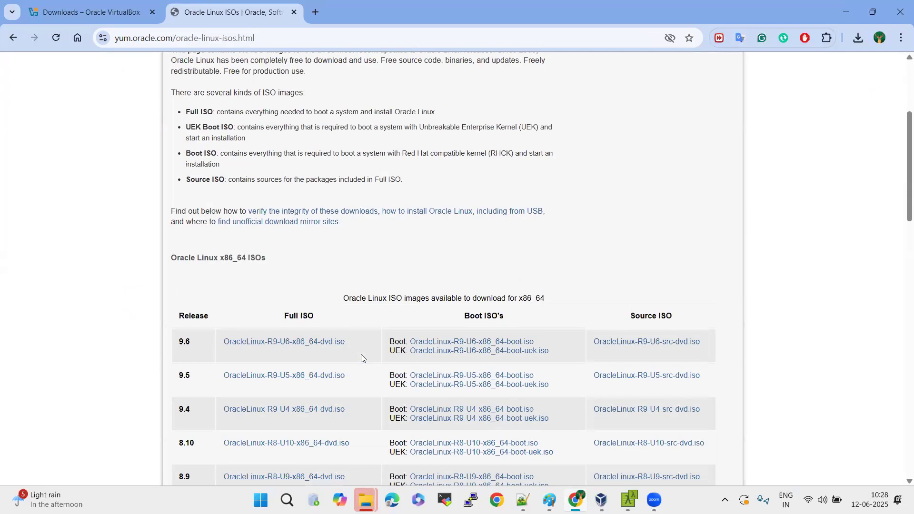
{"action": "scroll", "coordinate": [360, 358], "scroll_direction": "up", "scroll_amount": 7}
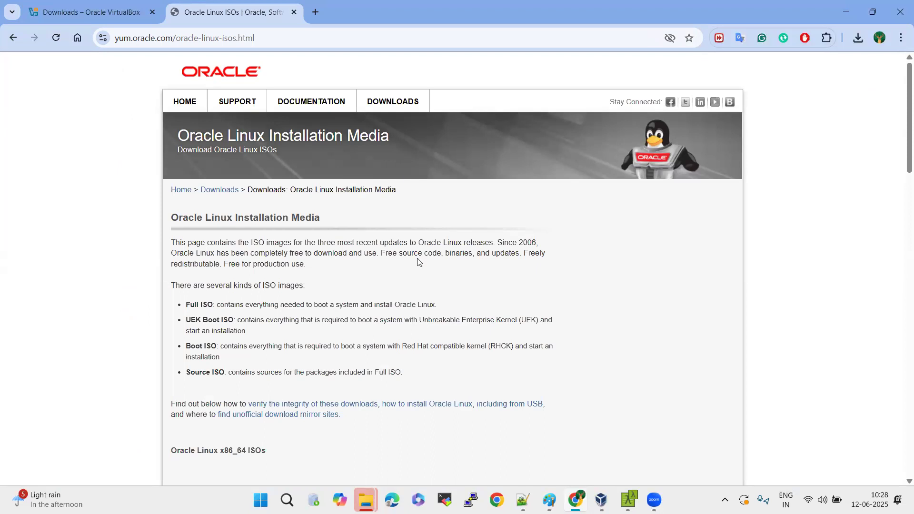
{"action": "scroll", "coordinate": [417, 258], "scroll_direction": "down", "scroll_amount": 5}
{"action": "scroll", "coordinate": [417, 261], "scroll_direction": "down", "scroll_amount": 6}
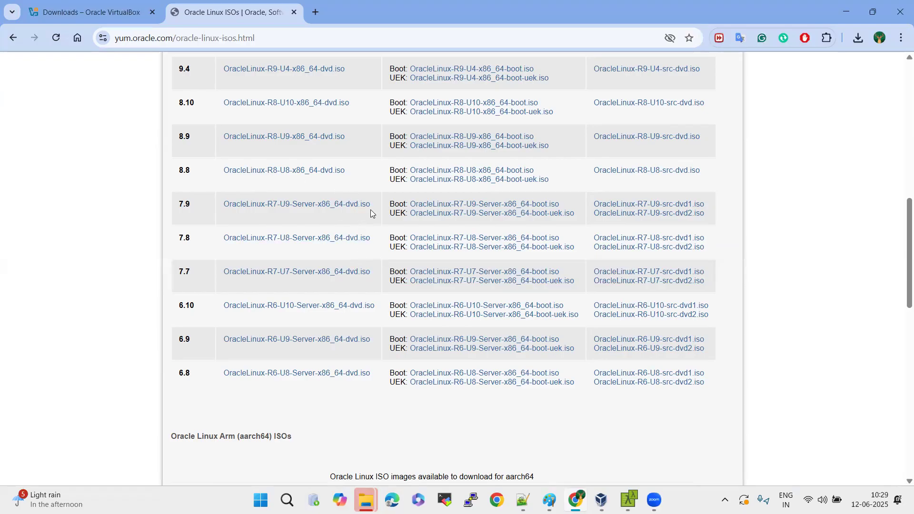
Start downloading the full image OracleLinux-R7-U7-Server-x86_64-dvd.iso and pause the download.
{"action": "left_click", "coordinate": [350, 272]}
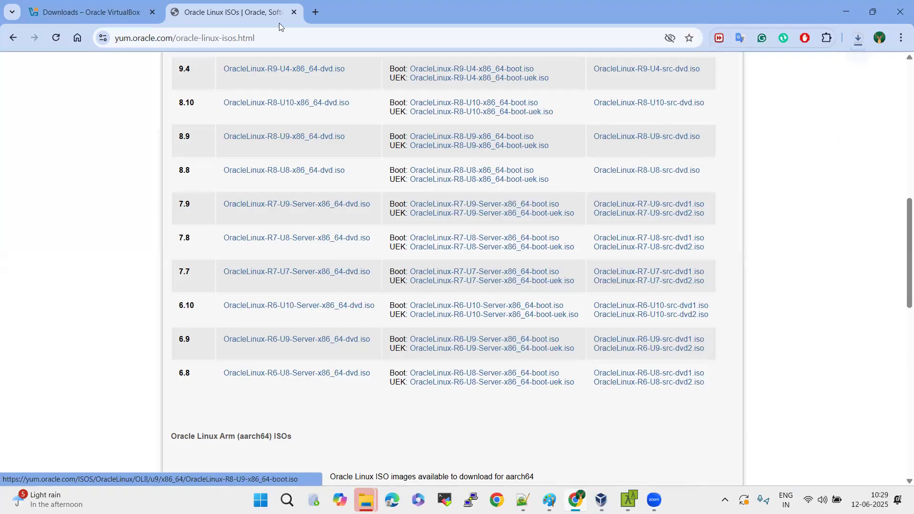
{"action": "left_click", "coordinate": [858, 39]}
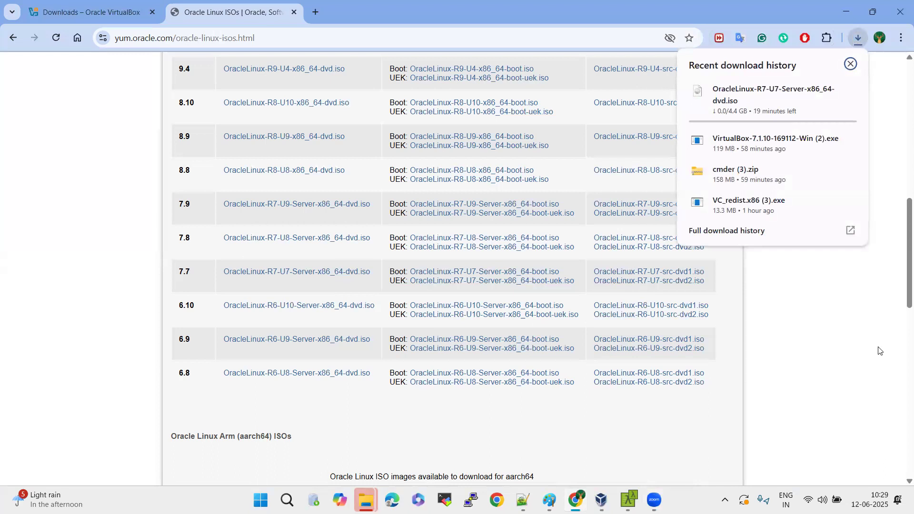
{"action": "mouse_move", "coordinate": [804, 126]}
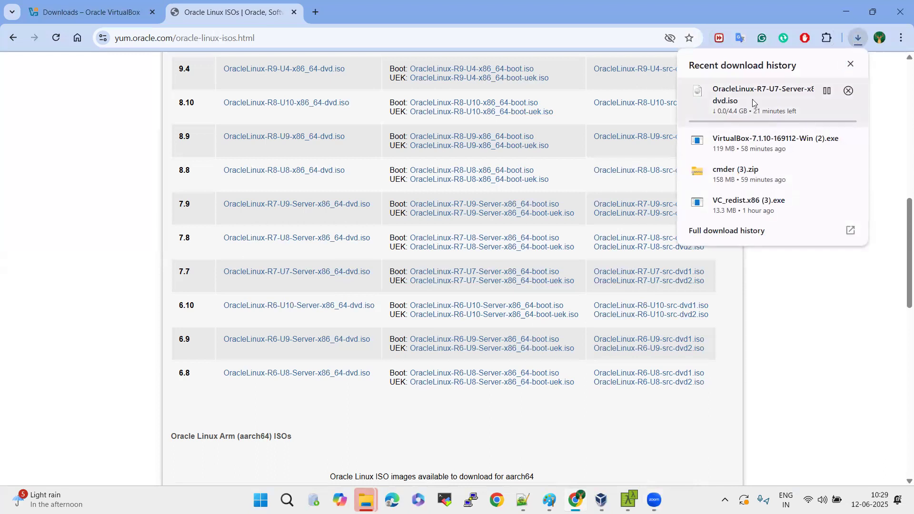
{"action": "left_click", "coordinate": [826, 91]}
Cancel the OracleLinux-R6-U8-Server-x86_64-boot-uek.iso and OracleLinux-R7-U7-Server-x86_64-dvd.iso downloads.
{"action": "left_click", "coordinate": [552, 387]}
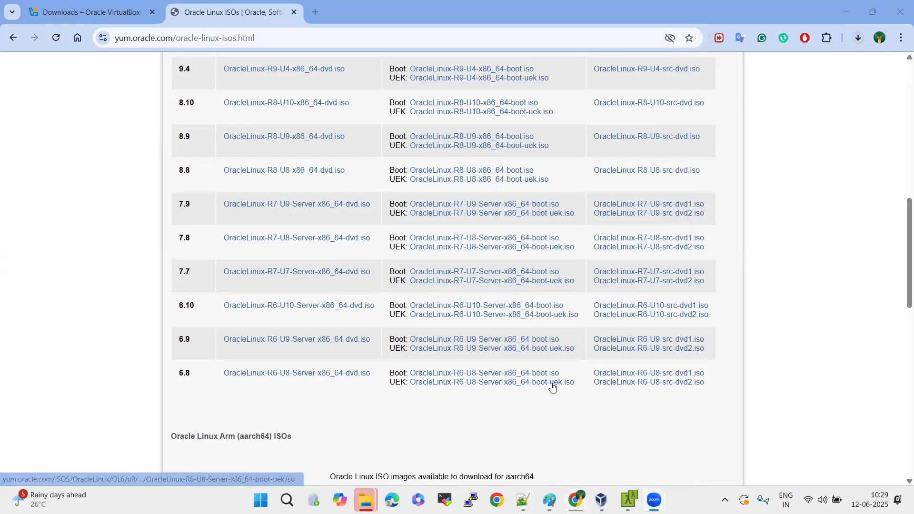
{"action": "key", "text": "alt+Tab"}
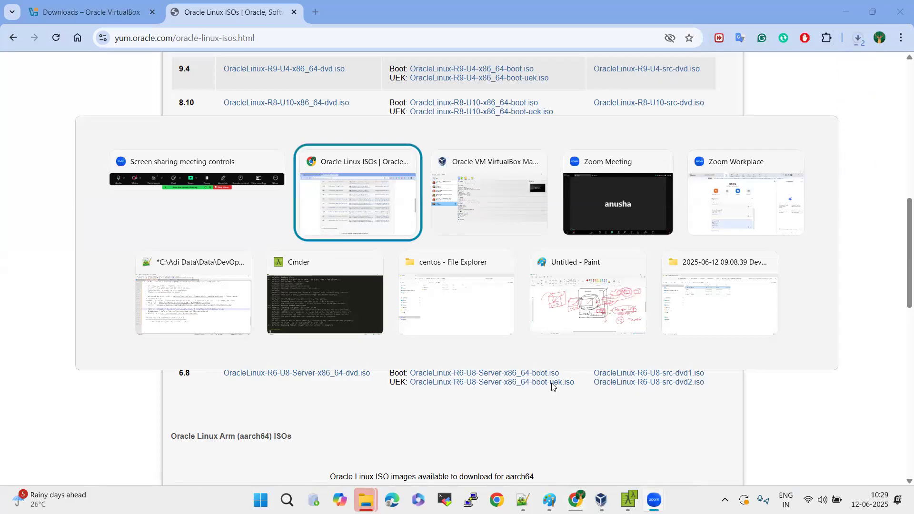
{"action": "left_click", "coordinate": [856, 38]}
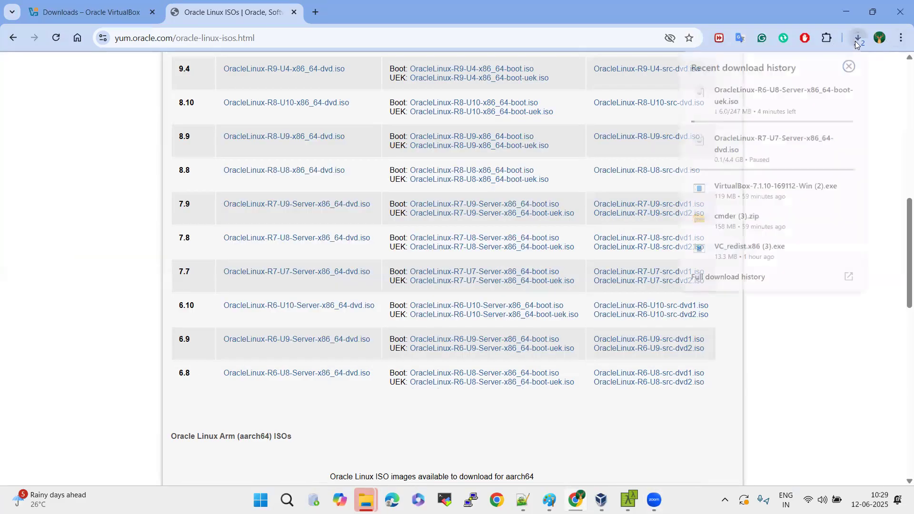
{"action": "mouse_move", "coordinate": [847, 93]}
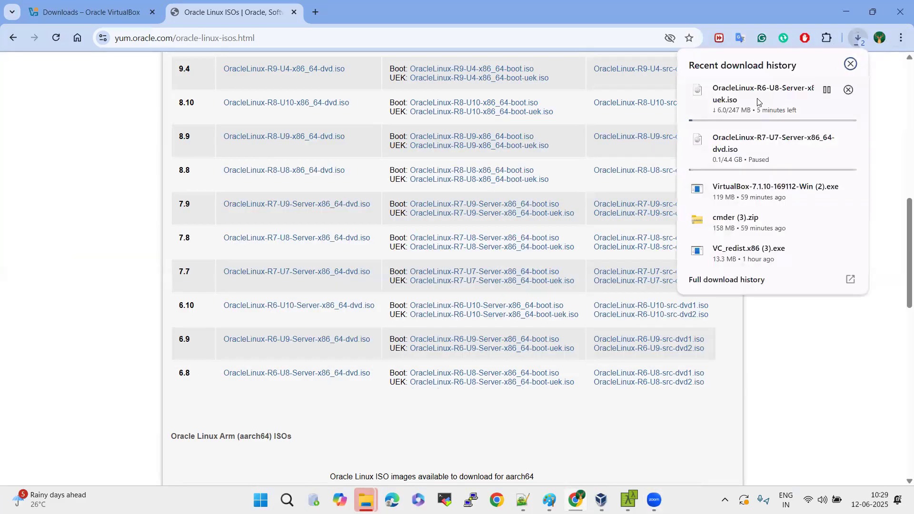
{"action": "left_click", "coordinate": [848, 90]}
{"action": "mouse_move", "coordinate": [848, 135]}
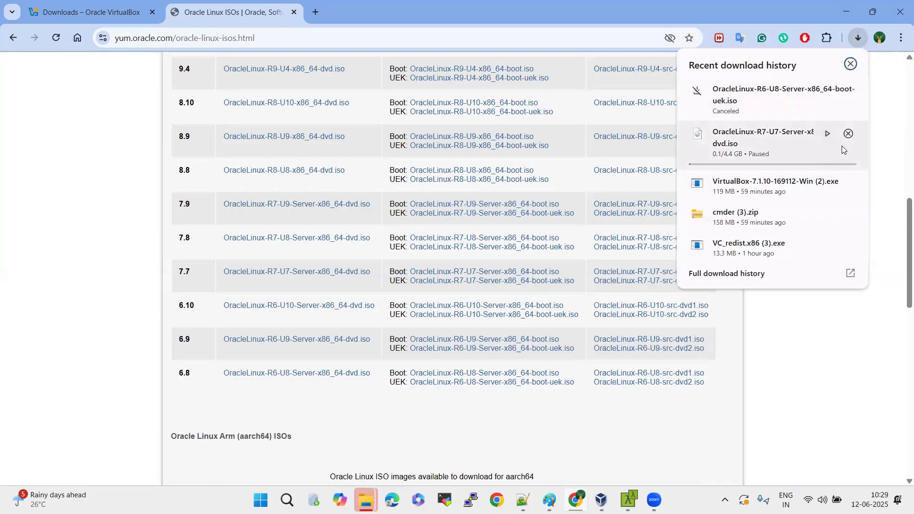
{"action": "left_click", "coordinate": [848, 133]}
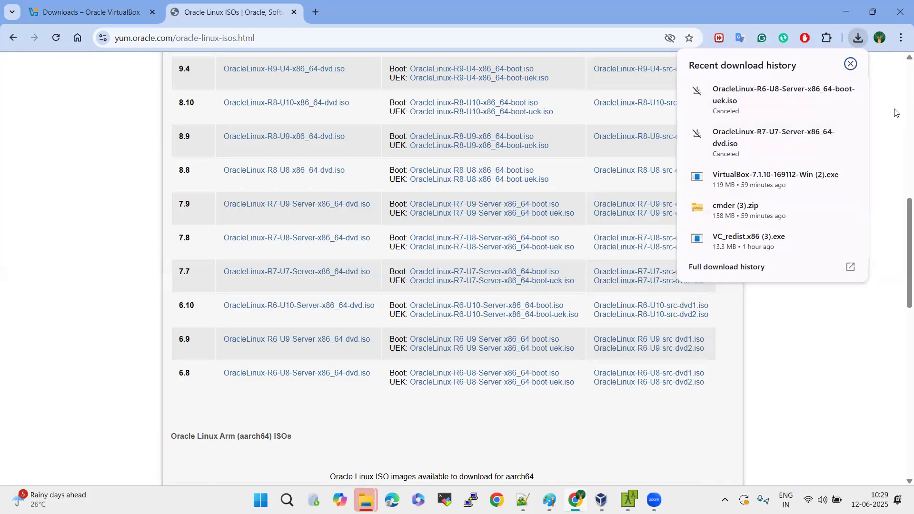
{"action": "left_click", "coordinate": [896, 112]}
Switch to File Explorer and open the Linux Softwares folder to examine its full path and the stored ISO images.
{"action": "key", "text": "alt+Tab"}
{"action": "key", "text": "alt+Tab"}
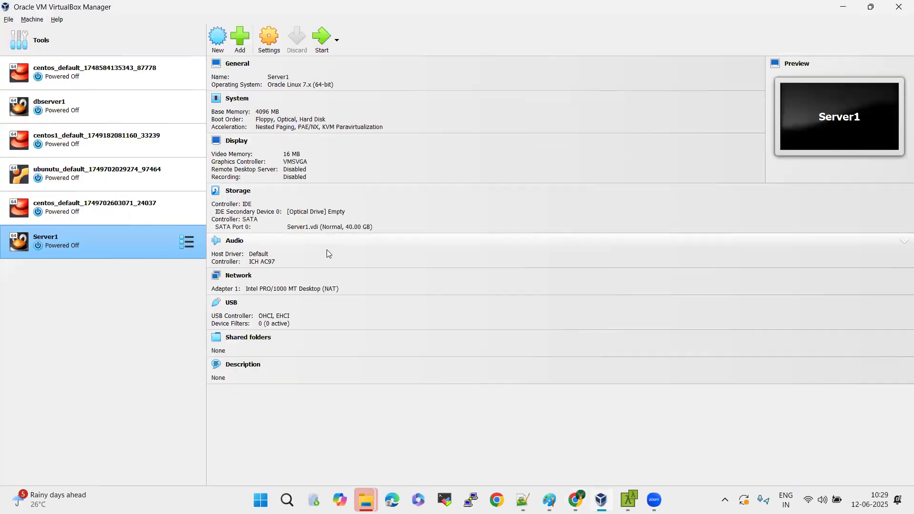
{"action": "key", "text": "alt+Tab"}
{"action": "key", "text": "alt+Tab"}
{"action": "key", "text": "alt+Tab"}
{"action": "key", "text": "alt+Tab"}
{"action": "key", "text": "alt+Tab"}
{"action": "key", "text": "alt+Tab"}
{"action": "key", "text": "alt+Tab"}
{"action": "key", "text": "alt+Tab"}
{"action": "key", "text": "alt+Tab"}
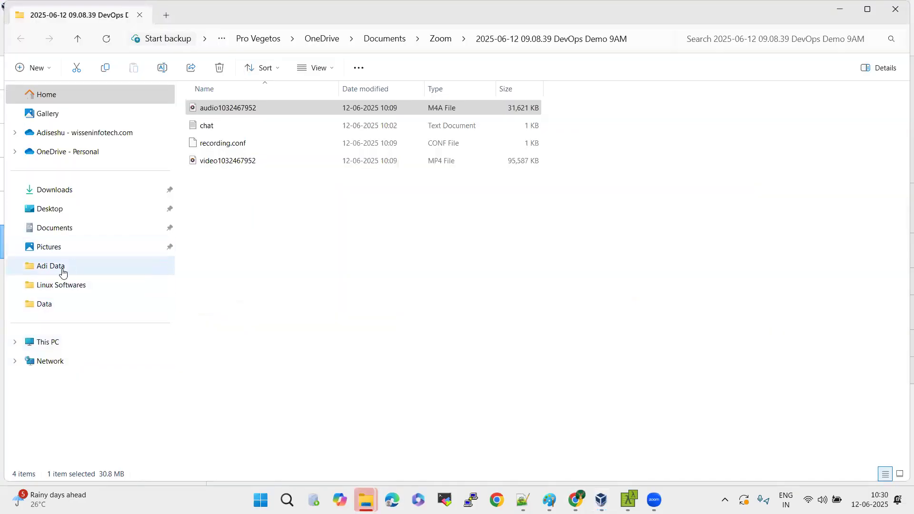
{"action": "left_click", "coordinate": [62, 272]}
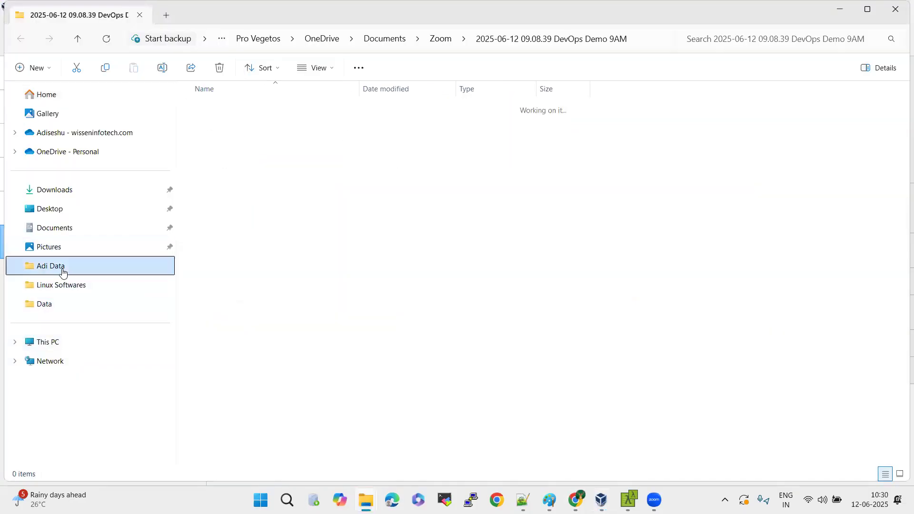
{"action": "left_click", "coordinate": [69, 288]}
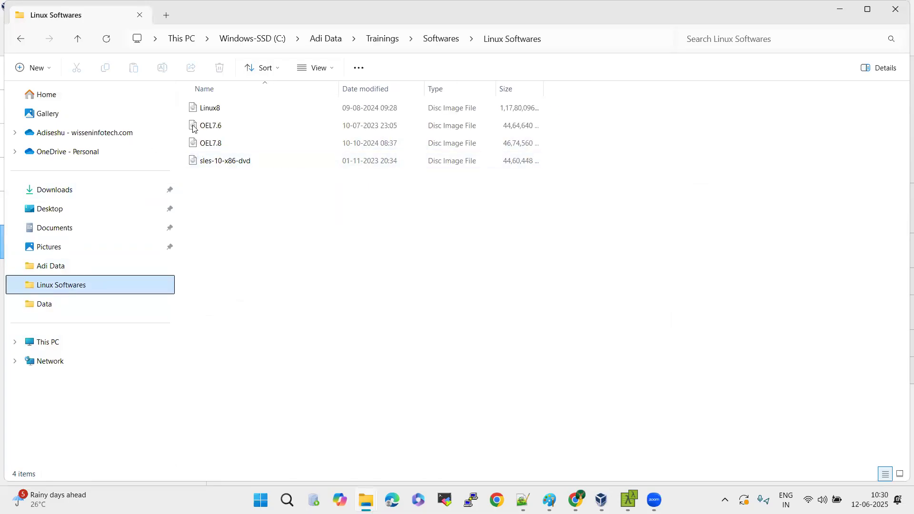
{"action": "left_click", "coordinate": [594, 38]}
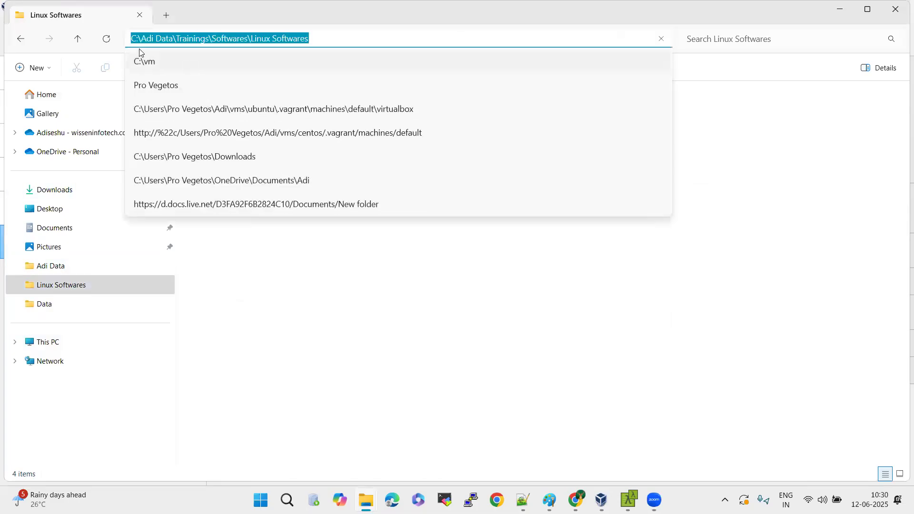
{"action": "left_click", "coordinate": [391, 36]}
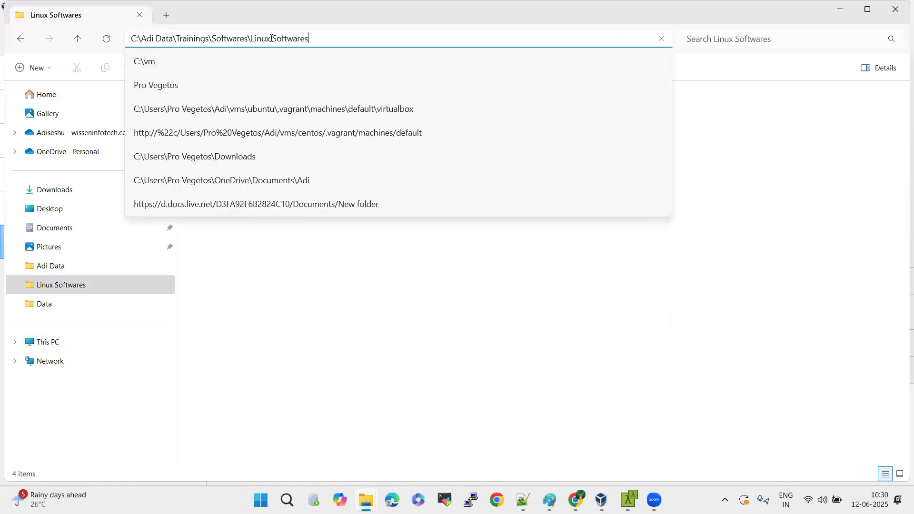
{"action": "left_click", "coordinate": [718, 176]}
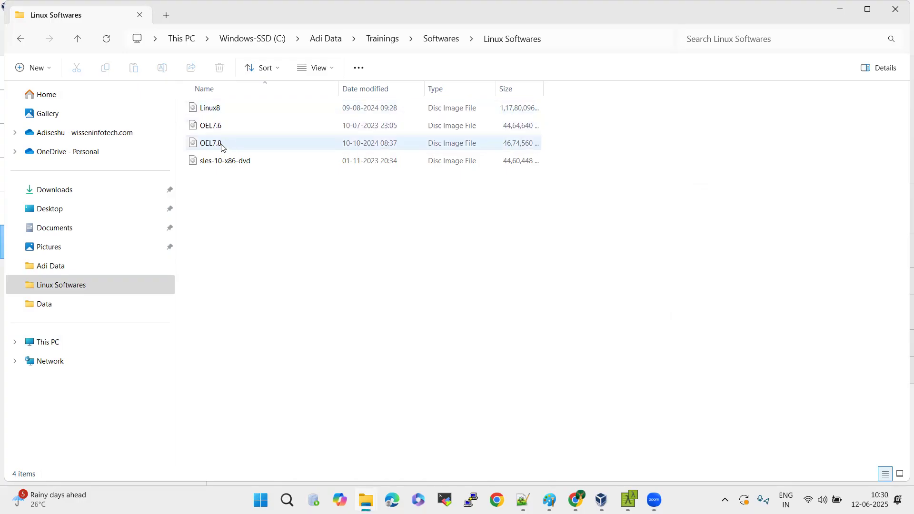
{"action": "mouse_move", "coordinate": [260, 147]}
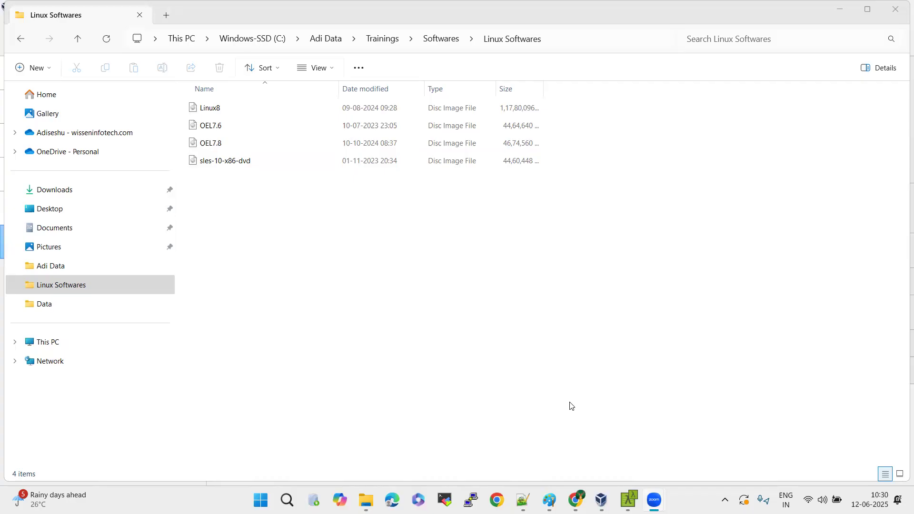
Switch to VirtualBox and open the disk file chooser for Server1's empty IDE optical drive.
{"action": "key", "text": "alt+Tab"}
{"action": "key", "text": "alt+Tab"}
{"action": "key", "text": "alt+Tab"}
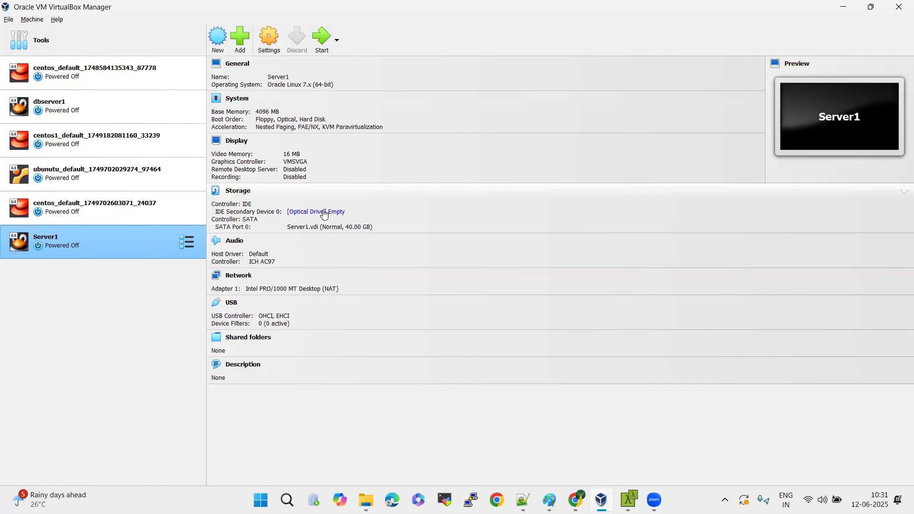
{"action": "left_click", "coordinate": [324, 213]}
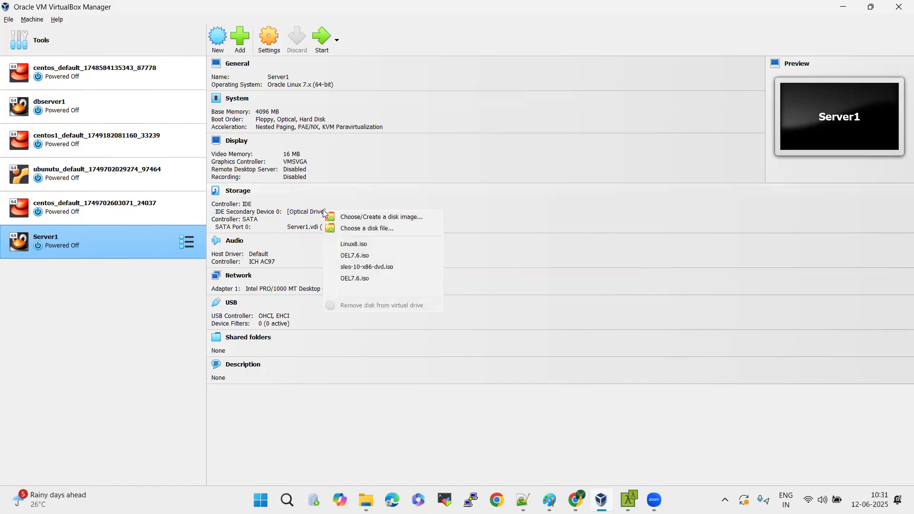
{"action": "left_click", "coordinate": [377, 230]}
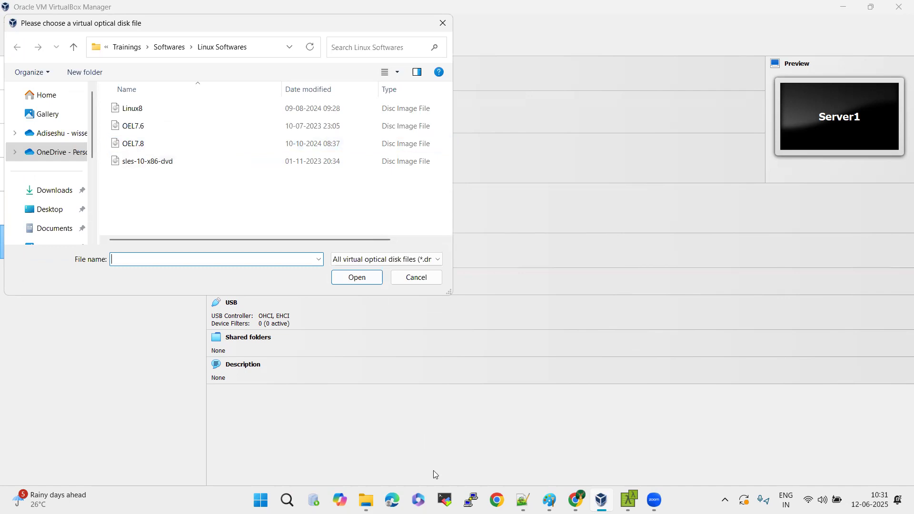
Switch to Chrome to examine the recent download history on the Oracle Linux ISOs page, and minimize the browser.
{"action": "key", "text": "alt+Tab"}
{"action": "key", "text": "alt+Tab"}
{"action": "key", "text": "alt+Tab"}
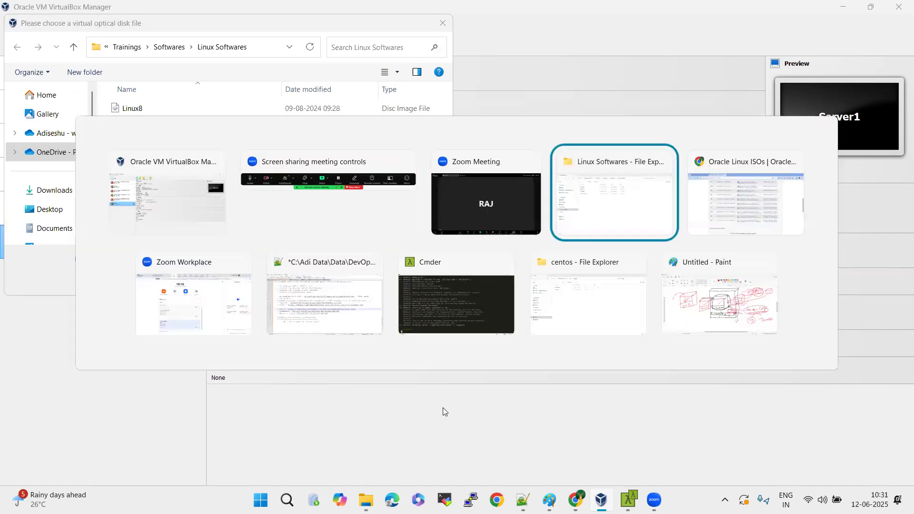
{"action": "key", "text": "alt+Tab"}
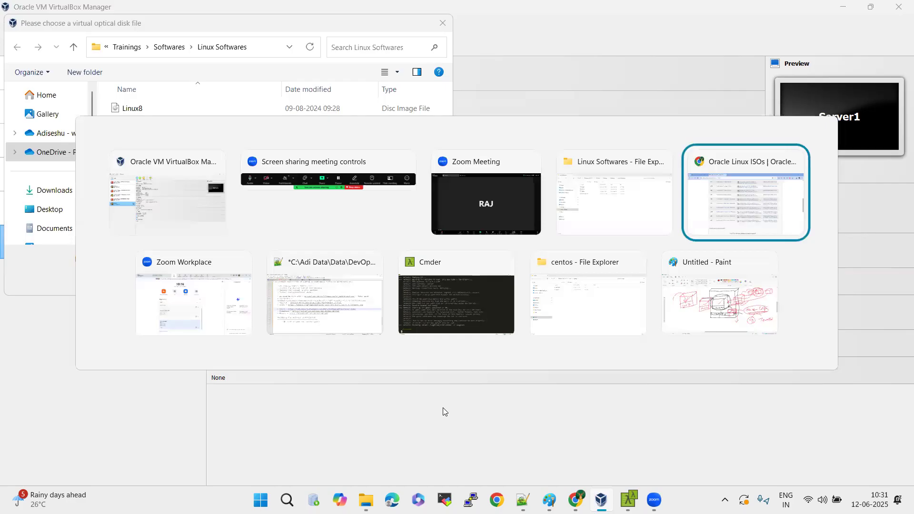
{"action": "left_click", "coordinate": [858, 39]}
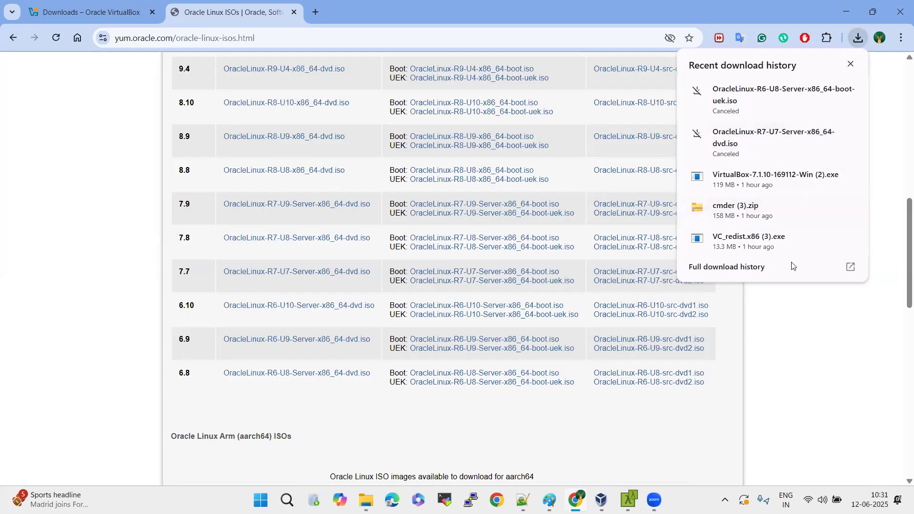
{"action": "left_click", "coordinate": [803, 398]}
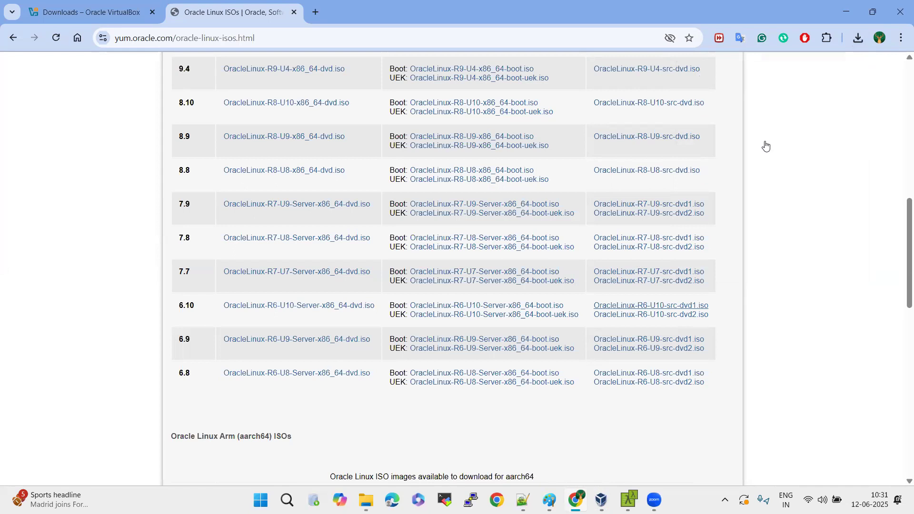
{"action": "left_click", "coordinate": [846, 8]}
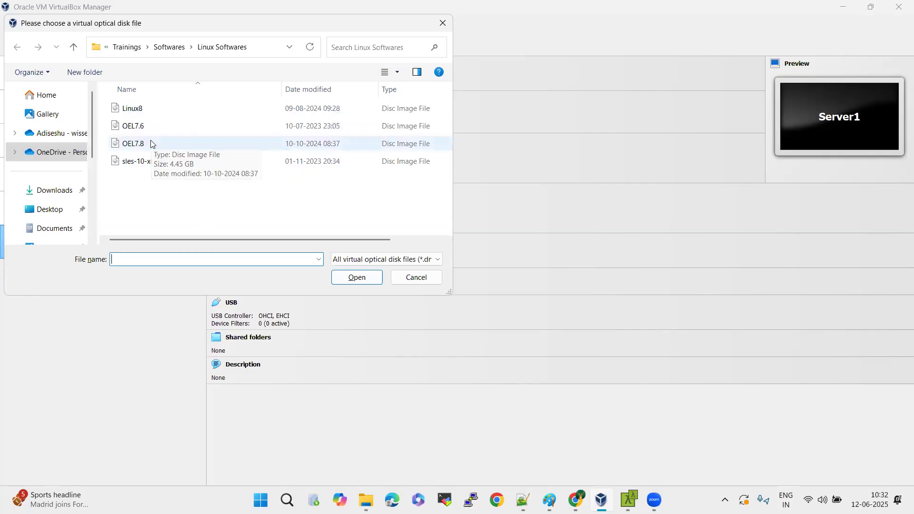
Attach the OEL7.8 disc image from the Linux Softwares folder to Server1's optical drive.
{"action": "left_click", "coordinate": [151, 143]}
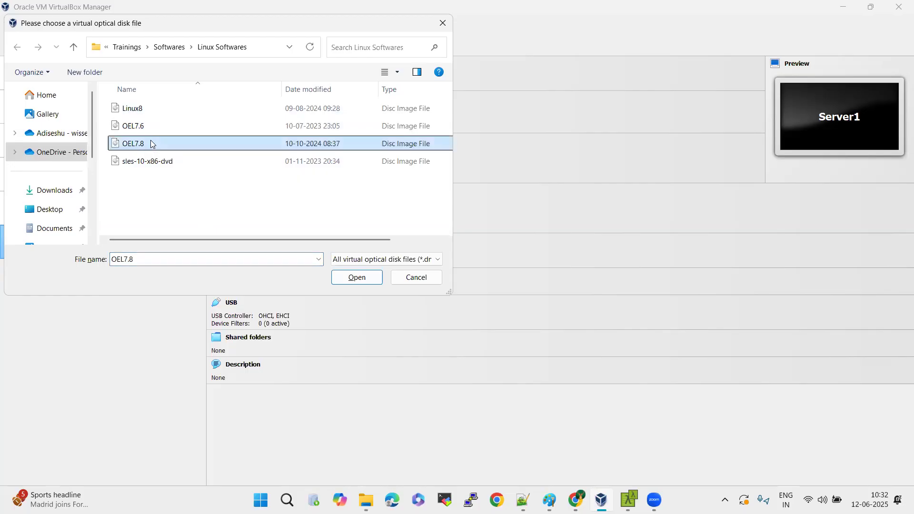
{"action": "left_click", "coordinate": [342, 278]}
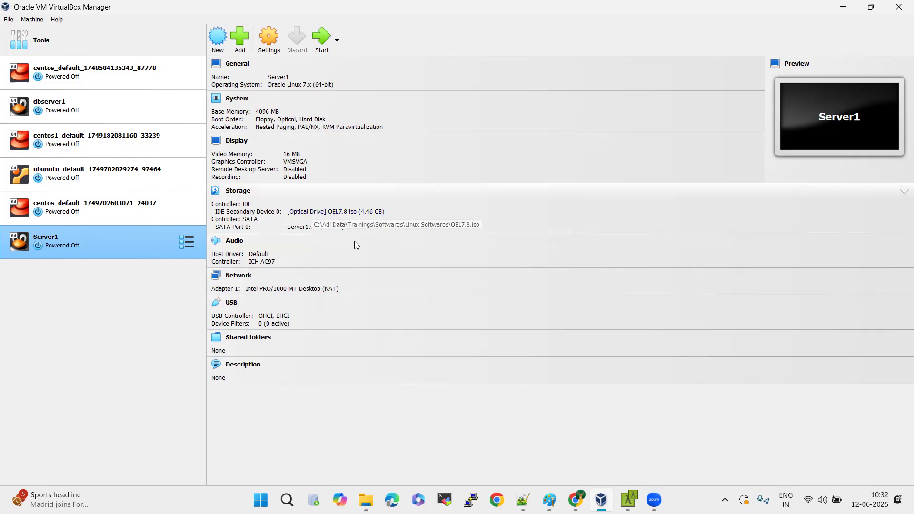
Detach OEL7.8.iso from Server1's IDE optical drive and attach the same image again.
{"action": "left_click", "coordinate": [311, 212]}
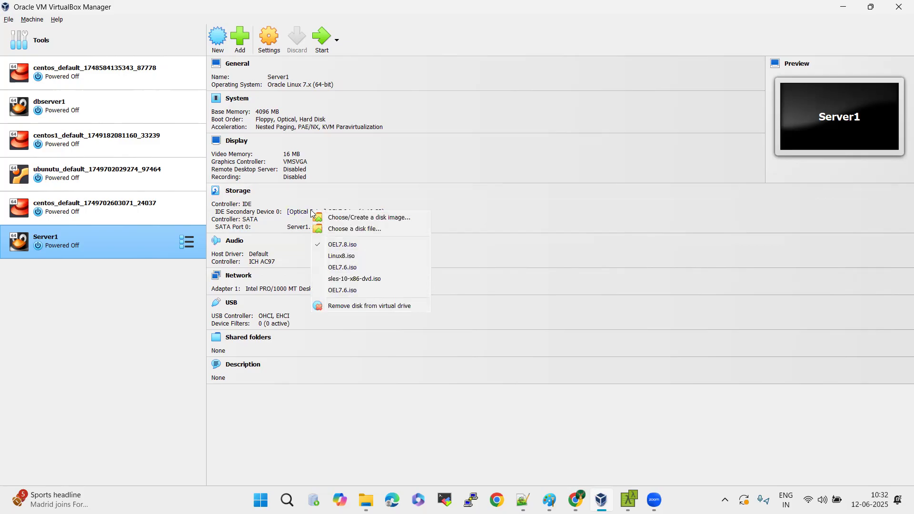
{"action": "left_click", "coordinate": [367, 245]}
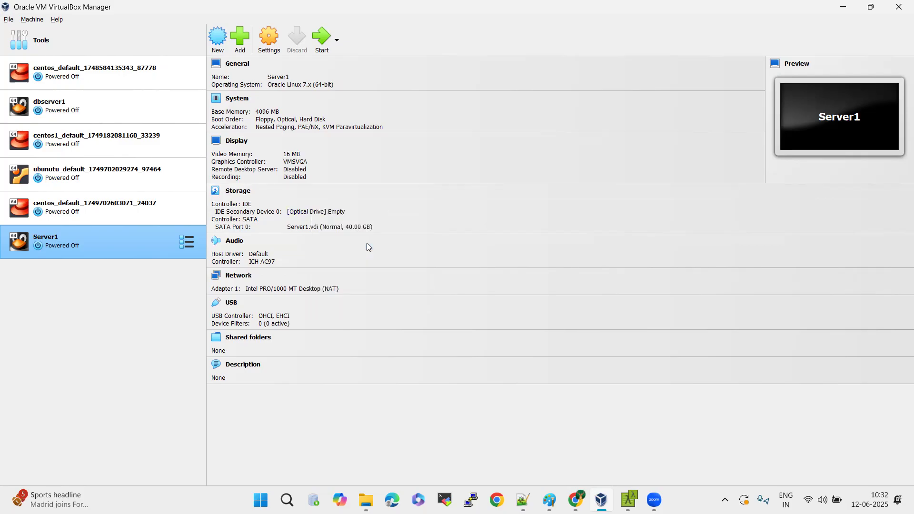
{"action": "left_click", "coordinate": [304, 211]}
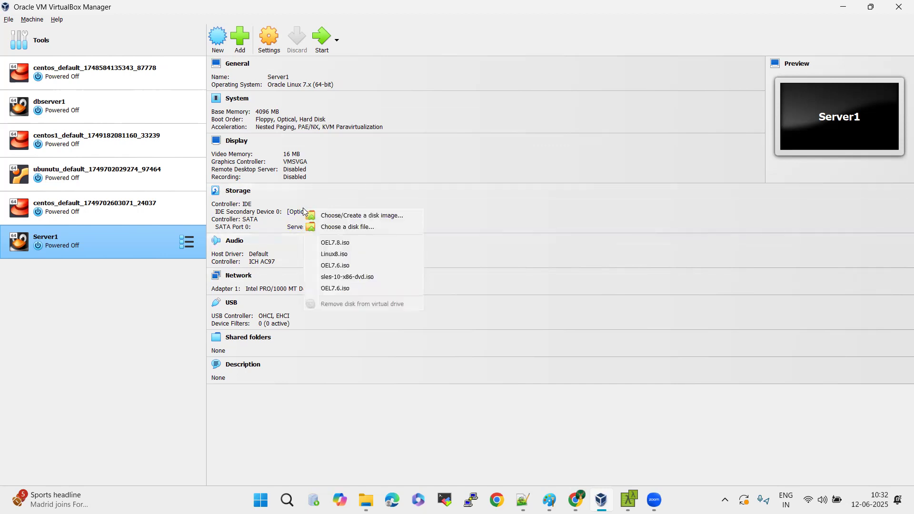
{"action": "left_click", "coordinate": [367, 241]}
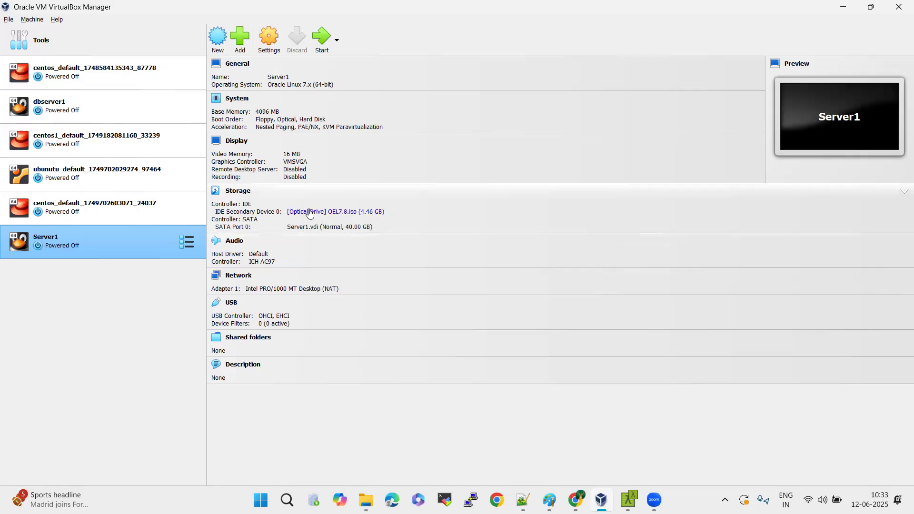
Start the Server1 virtual machine and dismiss the notifications covering its console.
{"action": "left_click", "coordinate": [264, 21]}
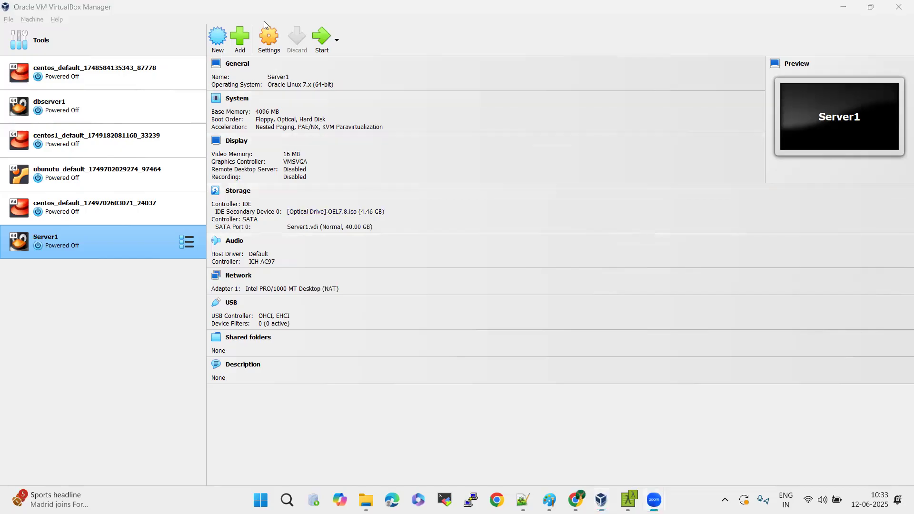
{"action": "left_click", "coordinate": [321, 40]}
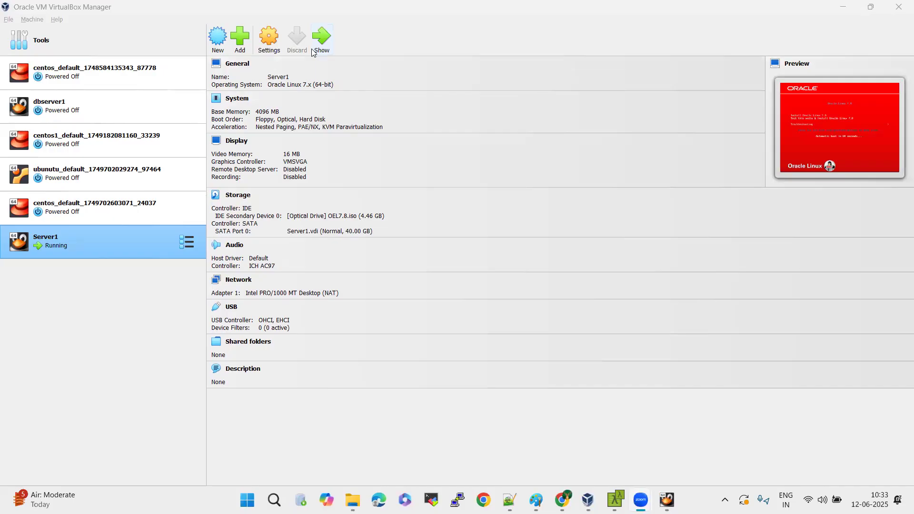
{"action": "left_click", "coordinate": [323, 43]}
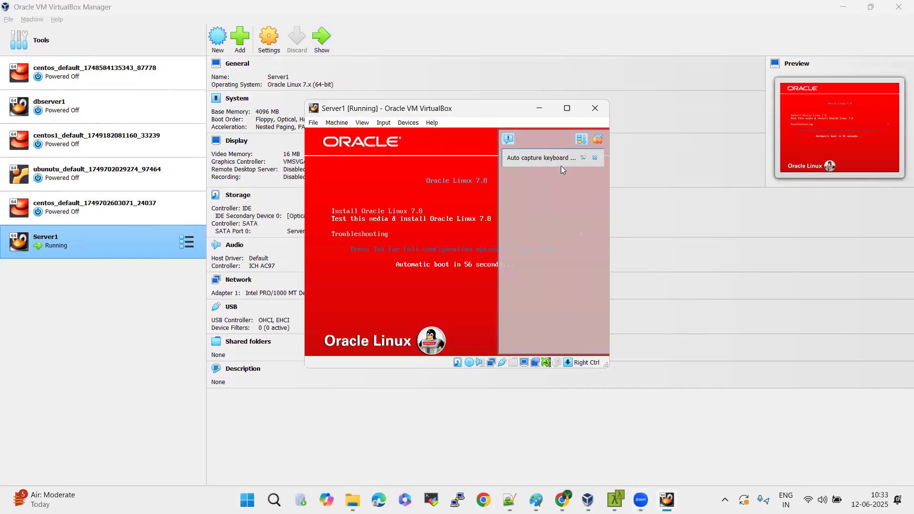
{"action": "left_click", "coordinate": [601, 141]}
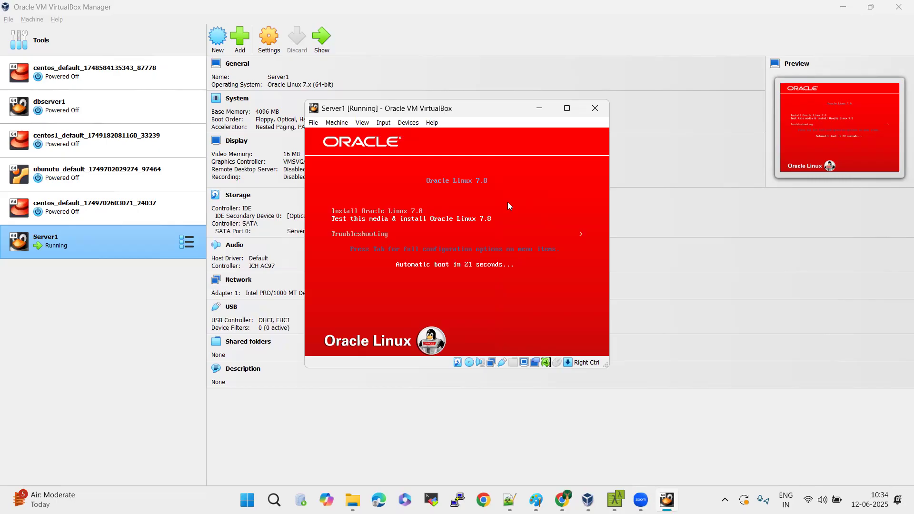
Return to Server1's console, boot the preselected Test this media & install Oracle Linux 7.8 entry, and dismiss the notifications.
{"action": "left_click", "coordinate": [516, 176]}
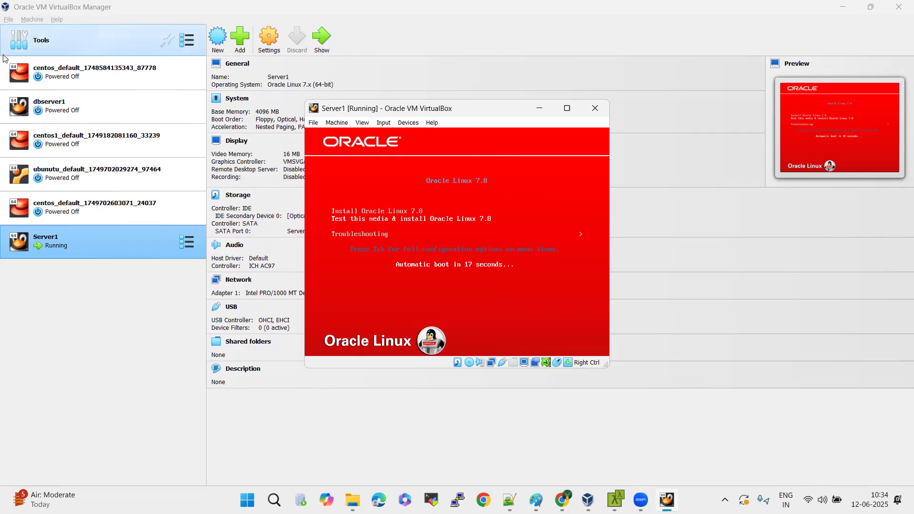
{"action": "left_click", "coordinate": [114, 51]}
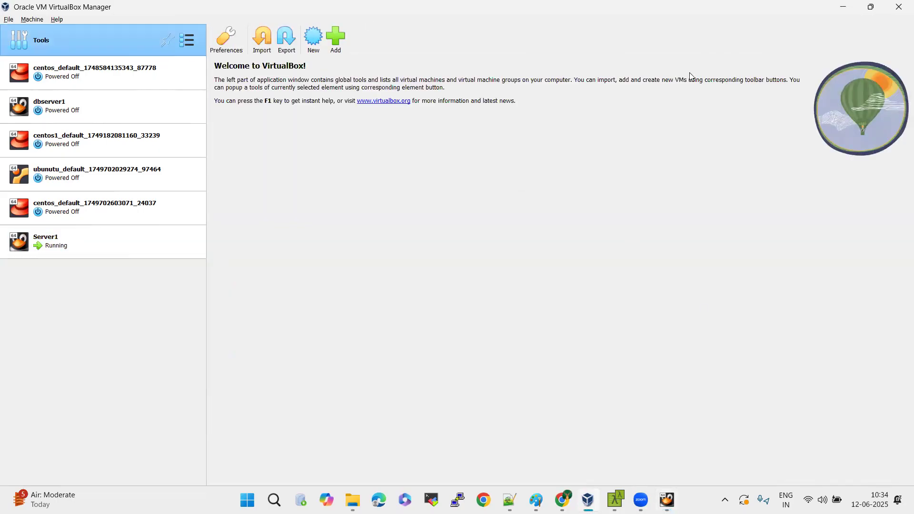
{"action": "left_click", "coordinate": [57, 237]}
{"action": "left_click", "coordinate": [321, 38]}
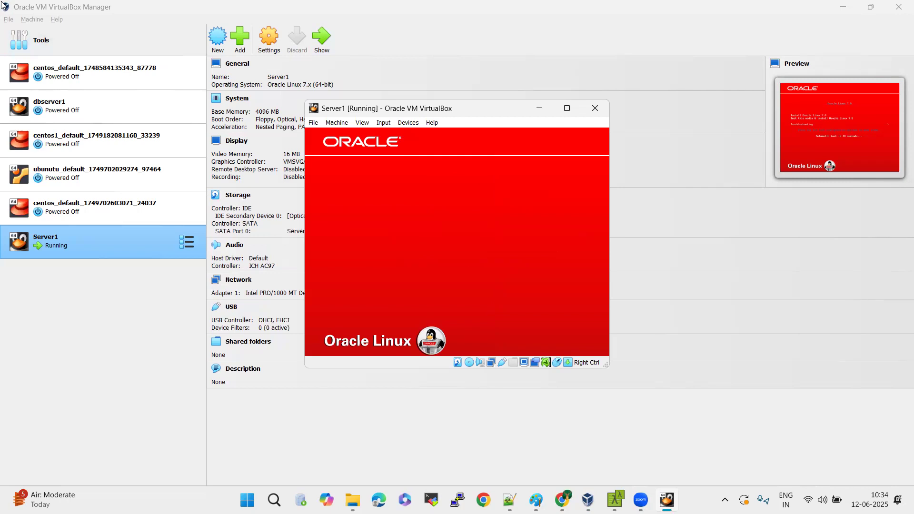
{"action": "key", "text": "Return"}
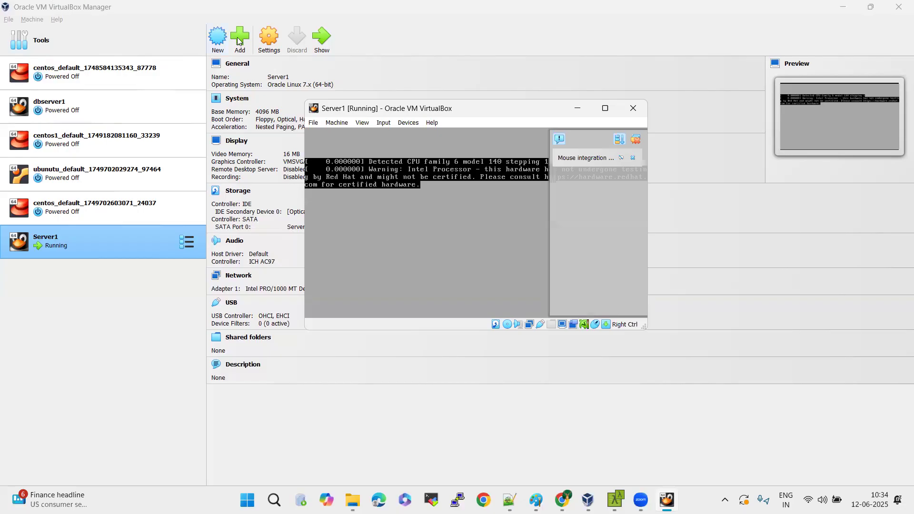
{"action": "left_click", "coordinate": [639, 142]}
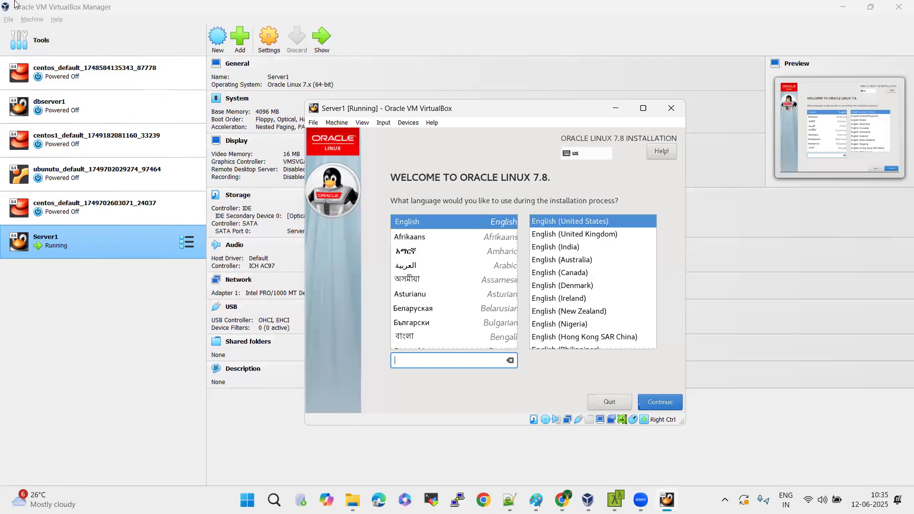
{"action": "left_click", "coordinate": [69, 143]}
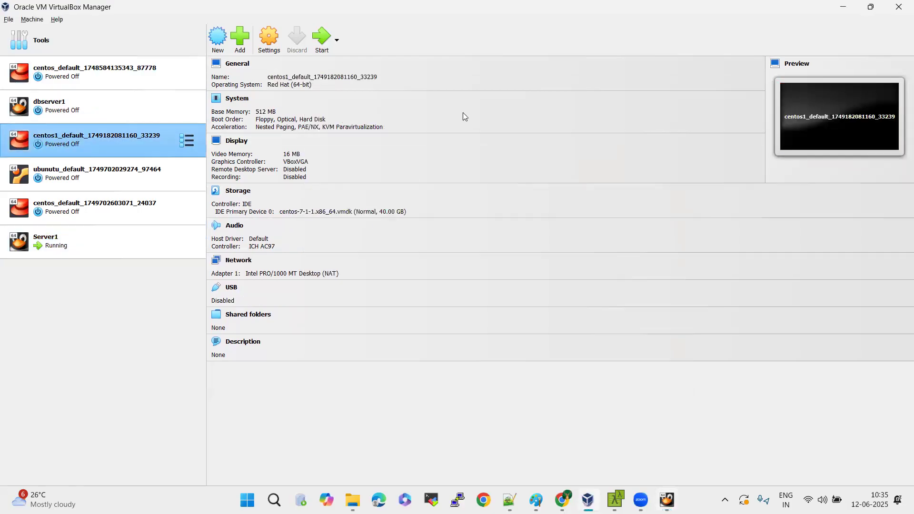
{"action": "left_click", "coordinate": [320, 48]}
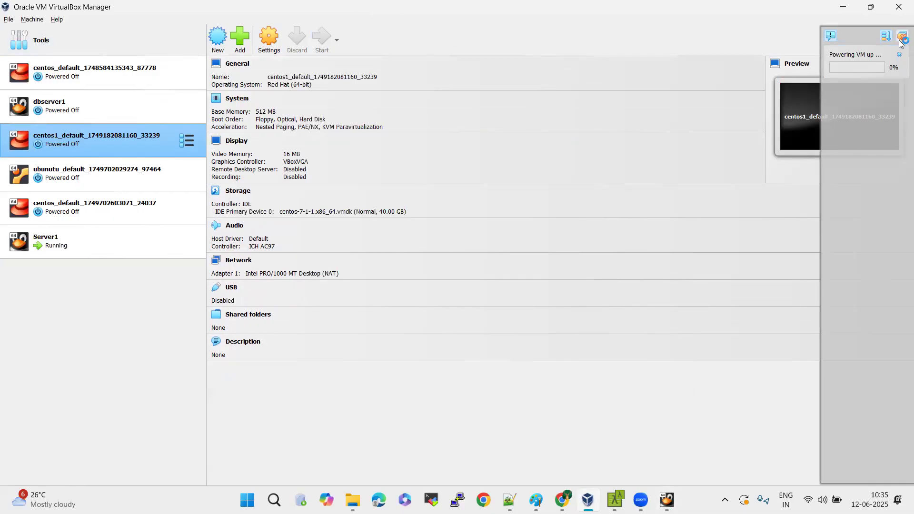
{"action": "left_click", "coordinate": [85, 243]}
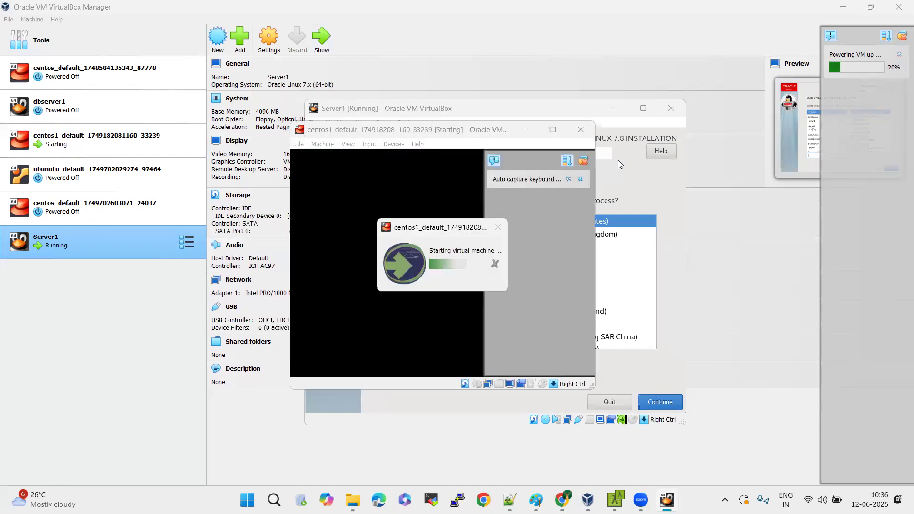
{"action": "left_click", "coordinate": [580, 130]}
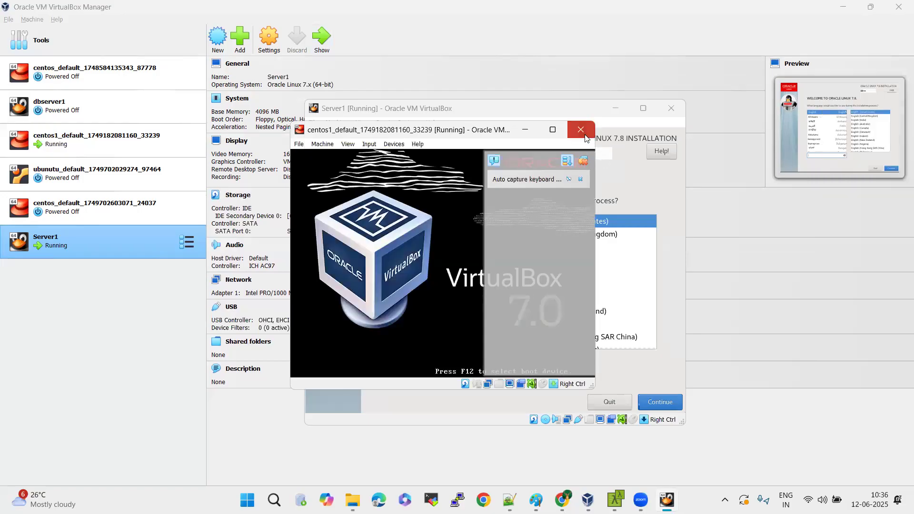
{"action": "left_click", "coordinate": [390, 290]}
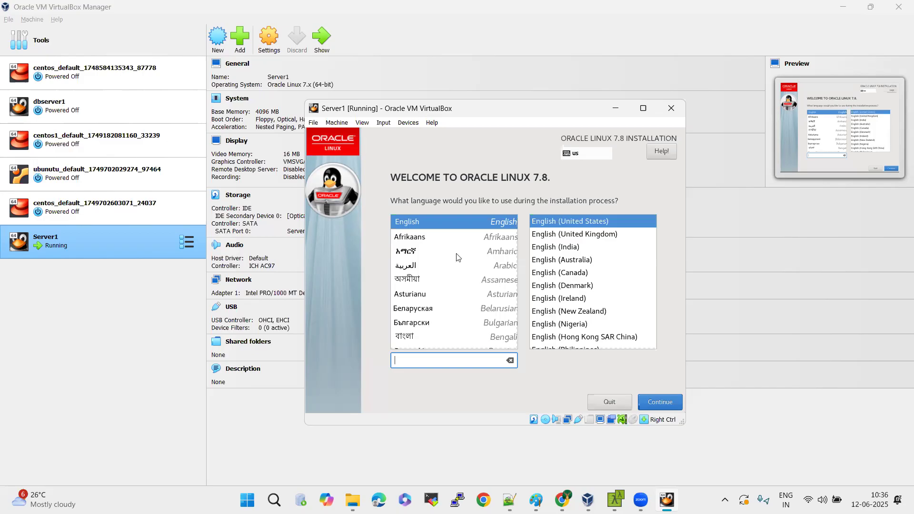
Choose English (India) as the installation language in Server1's Oracle Linux 7.8 installer and continue to the installation summary.
{"action": "left_click", "coordinate": [582, 246]}
{"action": "key", "text": "Tab"}
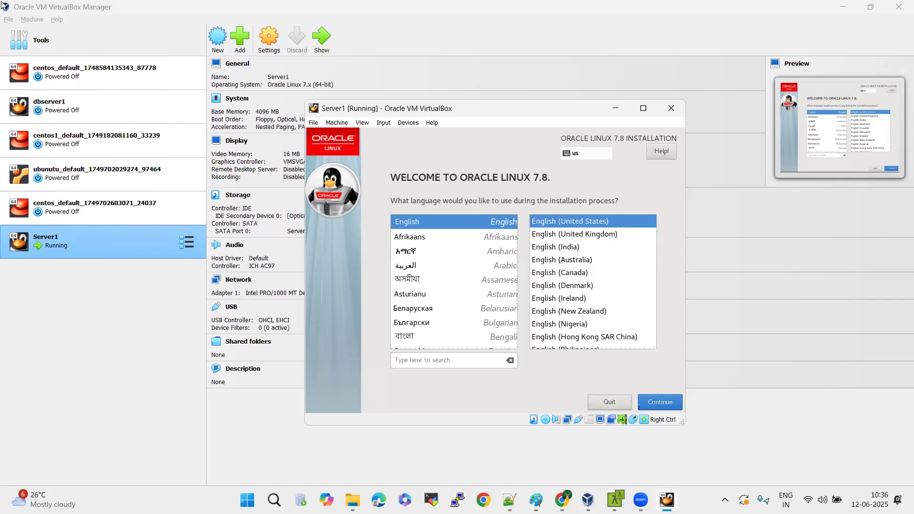
{"action": "key", "text": "Tab"}
{"action": "key", "text": "Tab"}
{"action": "key", "text": "Tab"}
{"action": "key", "text": "Down"}
{"action": "key", "text": "Down"}
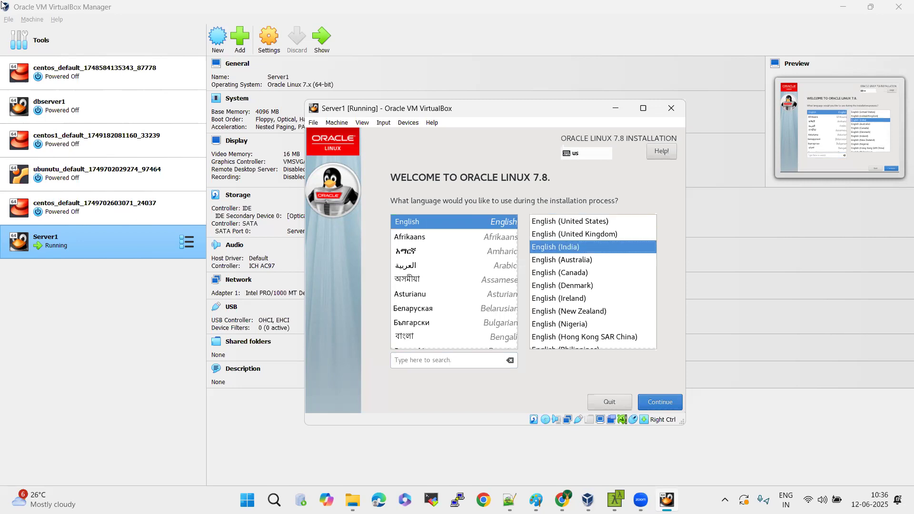
{"action": "key", "text": "Tab"}
{"action": "key", "text": "Tab"}
{"action": "key", "text": "Return"}
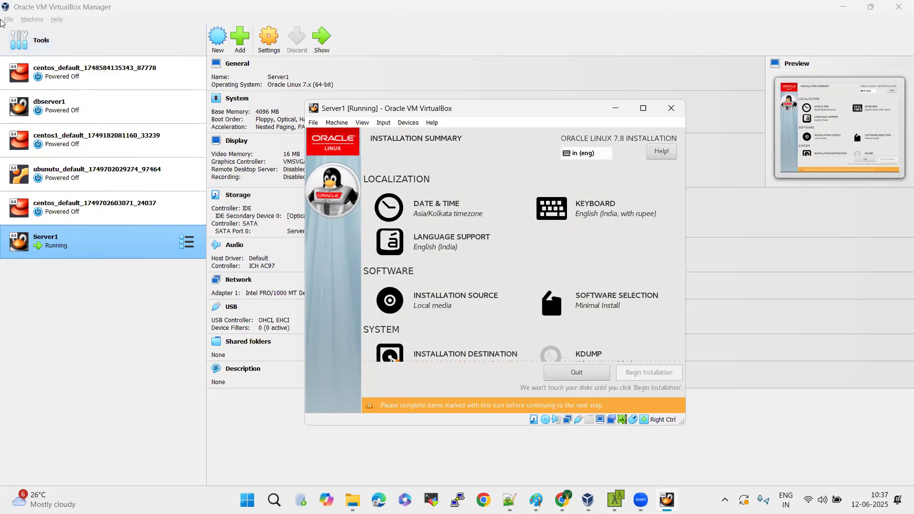
Select the Installation Destination item under System in the installation summary.
{"action": "key", "text": "Down"}
{"action": "key", "text": "Down"}
{"action": "key", "text": "Down"}
{"action": "key", "text": "Down"}
{"action": "key", "text": "Down"}
{"action": "key", "text": "Down"}
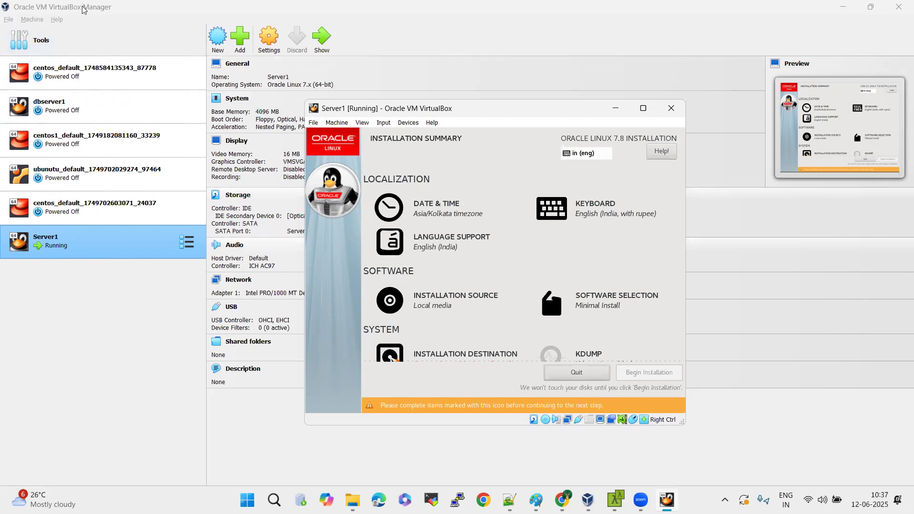
{"action": "key", "text": "Tab"}
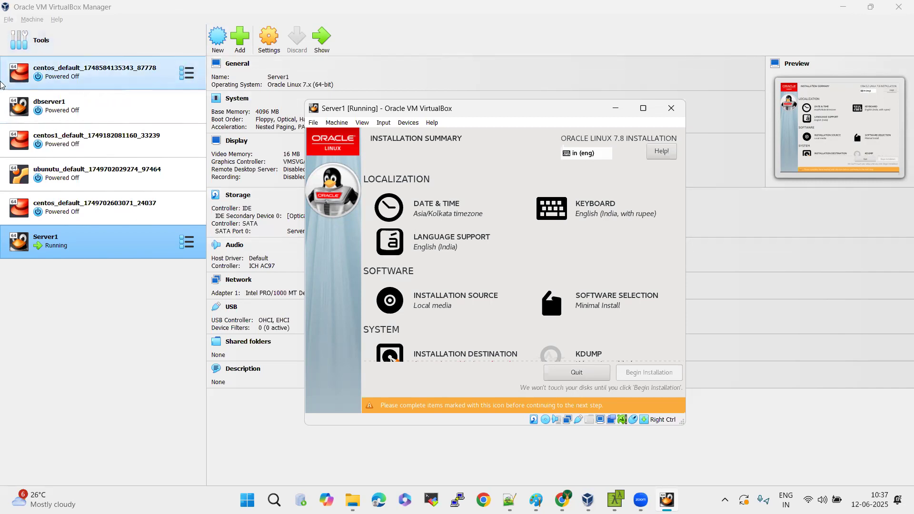
{"action": "key", "text": "Down"}
{"action": "key", "text": "Tab"}
{"action": "key", "text": "Down"}
{"action": "key", "text": "Down"}
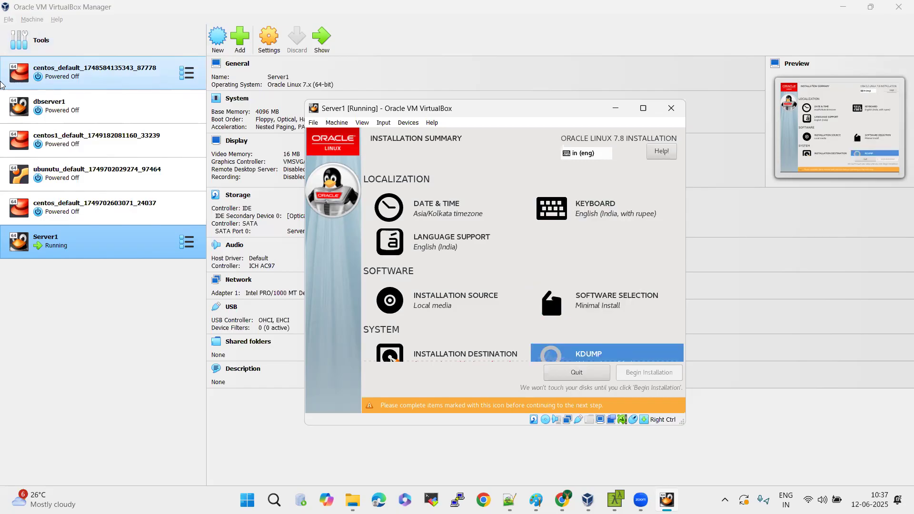
{"action": "key", "text": "Left"}
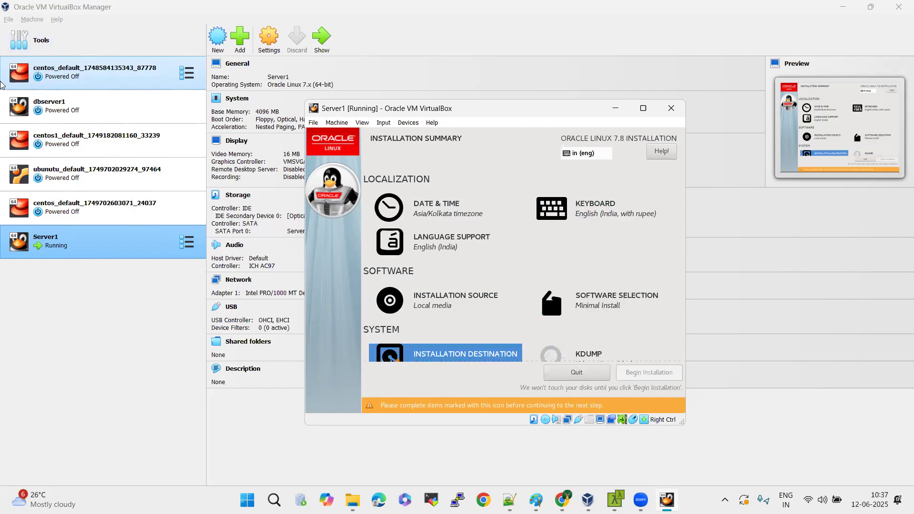
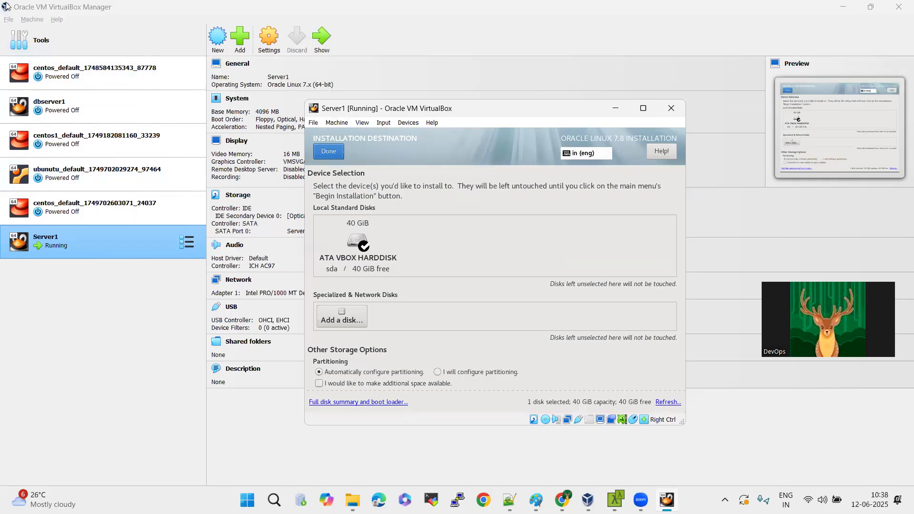
Accept the 40 GiB ATA VBOX HARDDISK with automatic partitioning and open Software Selection from the installation summary.
{"action": "left_click", "coordinate": [328, 152]}
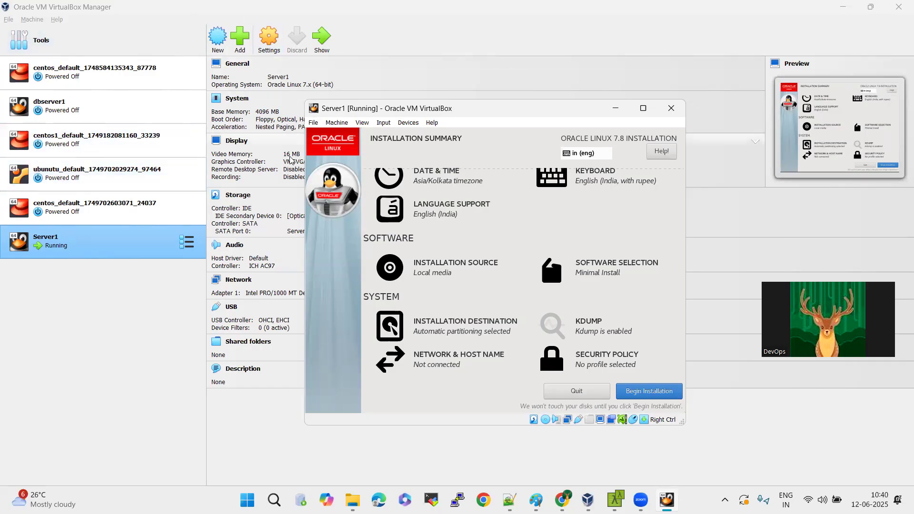
{"action": "key", "text": "Down"}
{"action": "key", "text": "Down"}
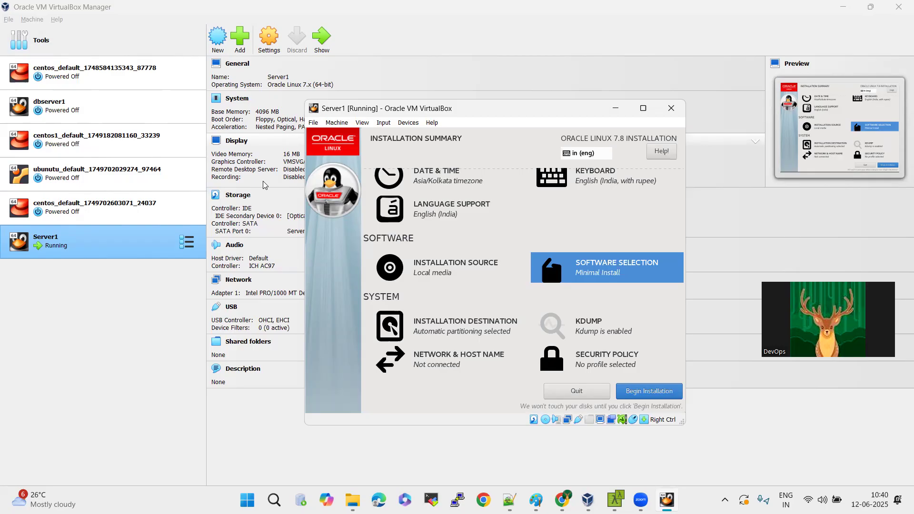
{"action": "key", "text": "Return"}
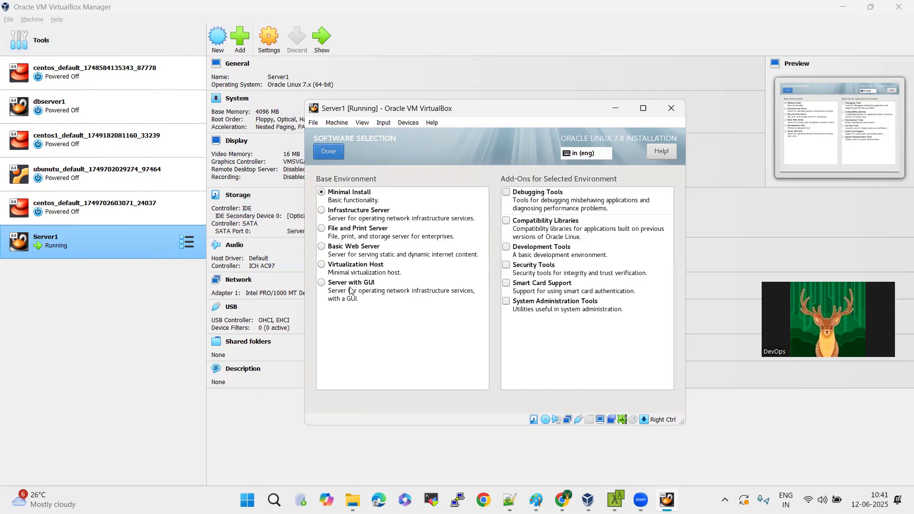
Choose Server with GUI as the base environment for the installation.
{"action": "left_click", "coordinate": [449, 350]}
{"action": "key", "text": "Tab"}
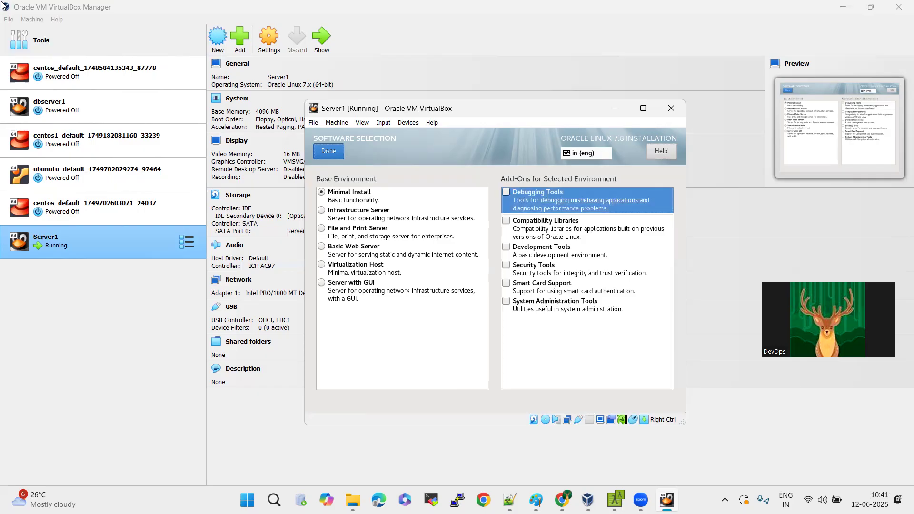
{"action": "key", "text": "Tab"}
{"action": "key", "text": "Down"}
{"action": "key", "text": "Down"}
{"action": "key", "text": "Down"}
{"action": "key", "text": "Down"}
{"action": "key", "text": "Down"}
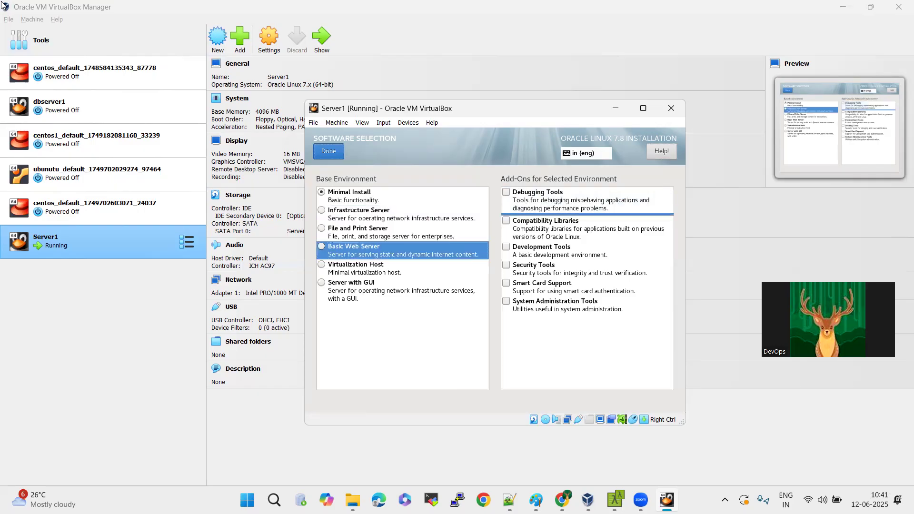
{"action": "key", "text": "space"}
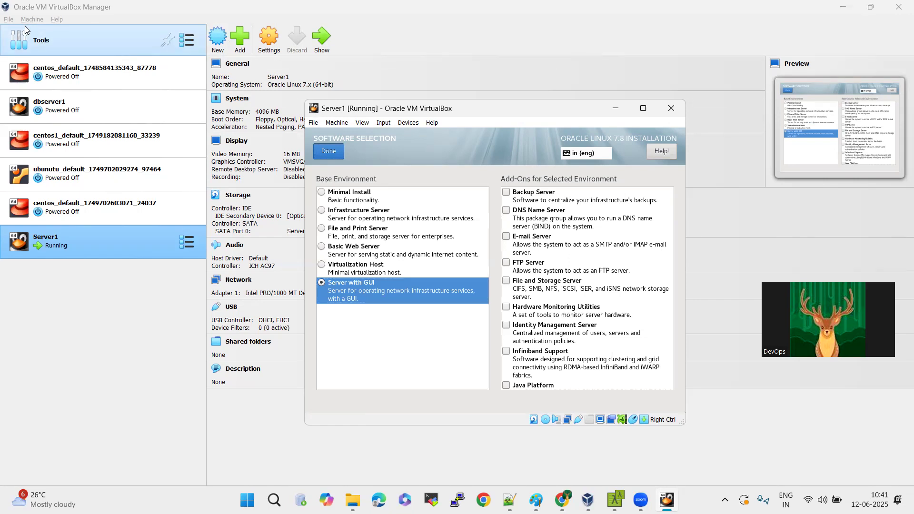
Enable the first seven add-ons for Server with GUI, from Backup Server through Identity Management Server.
{"action": "key", "text": "Tab"}
{"action": "key", "text": "space"}
{"action": "key", "text": "Down"}
{"action": "key", "text": "space"}
{"action": "key", "text": "Down"}
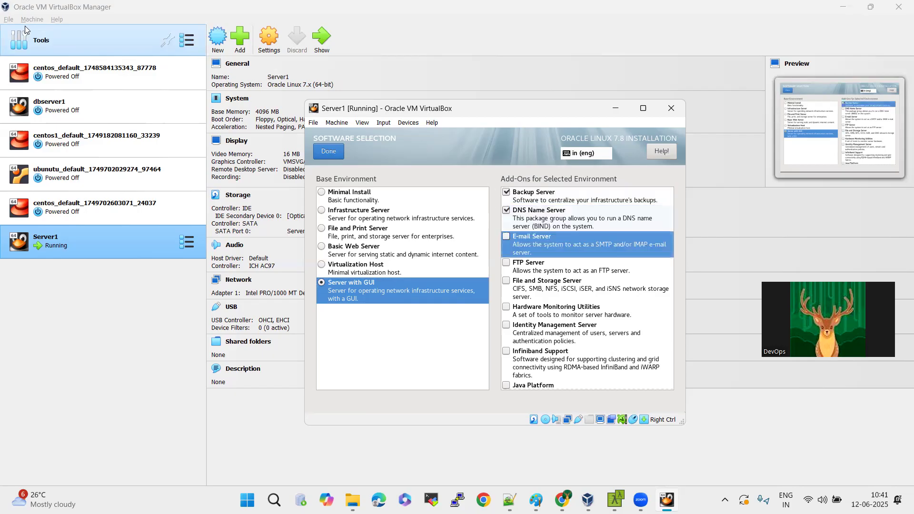
{"action": "key", "text": "space"}
{"action": "key", "text": "Down"}
{"action": "key", "text": "space"}
{"action": "key", "text": "Down"}
{"action": "key", "text": "space"}
{"action": "key", "text": "Down"}
{"action": "key", "text": "space"}
{"action": "key", "text": "Down"}
Enable the Infiniband Support, Java Platform, KDE, Large Systems Performance, Load Balancer and Mainframe Access add-ons.
{"action": "key", "text": "space"}
{"action": "key", "text": "Down"}
{"action": "key", "text": "space"}
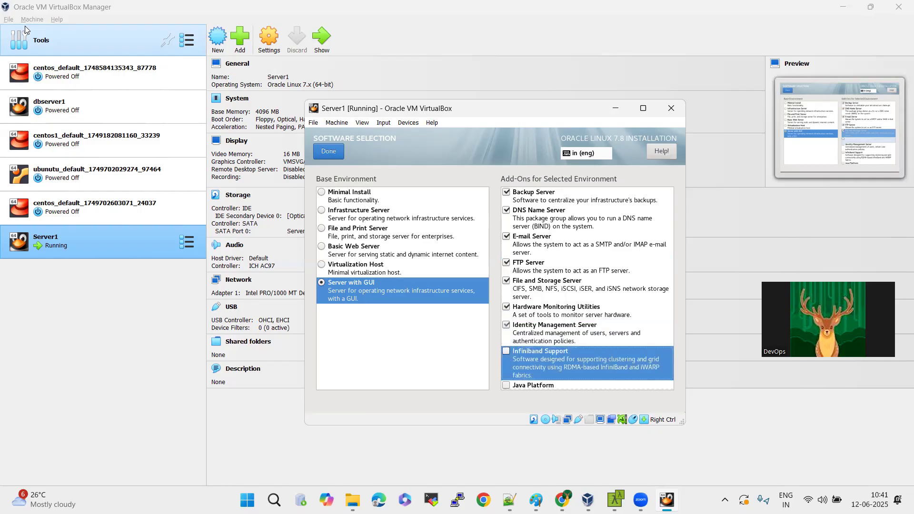
{"action": "key", "text": "Down"}
{"action": "key", "text": "space"}
{"action": "key", "text": "Down"}
{"action": "key", "text": "space"}
{"action": "key", "text": "Down"}
Enable the add-ons MariaDB Database Server, Network File System Client, Performance Tools, PostgreSQL Database Server, Print Server and Remote Management for Linux.
{"action": "key", "text": "space"}
{"action": "key", "text": "Down"}
{"action": "key", "text": "space"}
{"action": "key", "text": "Down"}
{"action": "key", "text": "space"}
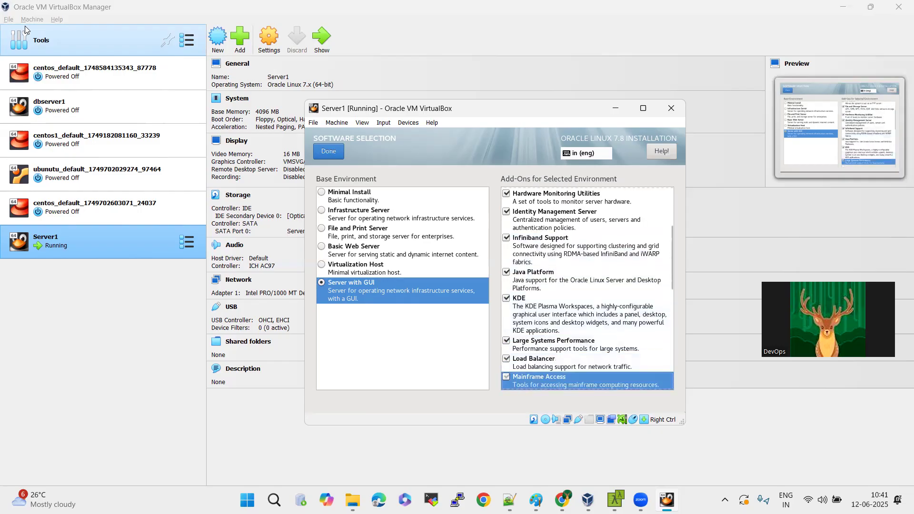
{"action": "key", "text": "Down"}
{"action": "key", "text": "space"}
{"action": "key", "text": "Down"}
Enable the Virtualization Client, Virtualization Hypervisor and Virtualization Tools add-ons.
{"action": "key", "text": "space"}
{"action": "key", "text": "Down"}
{"action": "key", "text": "Down"}
{"action": "key", "text": "space"}
{"action": "key", "text": "Down"}
{"action": "key", "text": "space"}
{"action": "key", "text": "Down"}
{"action": "key", "text": "space"}
{"action": "key", "text": "Down"}
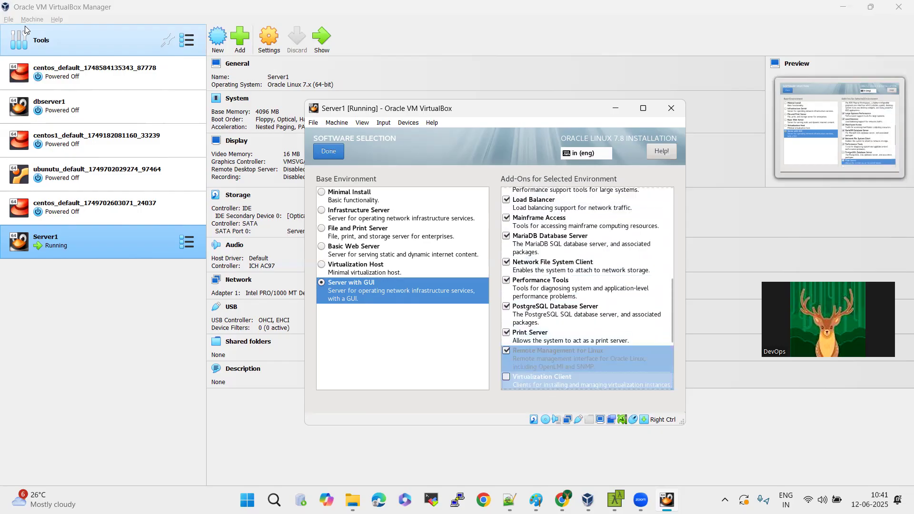
{"action": "key", "text": "space"}
{"action": "key", "text": "Down"}
{"action": "key", "text": "space"}
{"action": "key", "text": "Down"}
{"action": "key", "text": "space"}
{"action": "key", "text": "Down"}
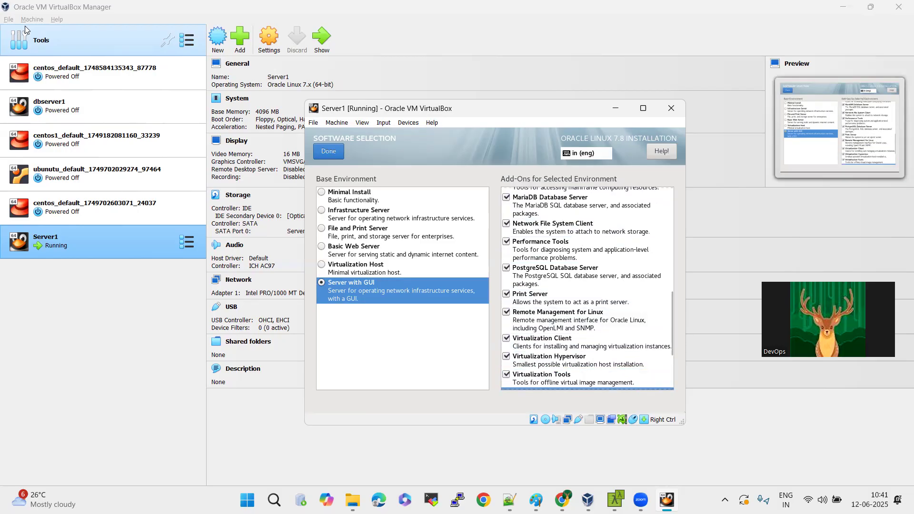
{"action": "key", "text": "Down"}
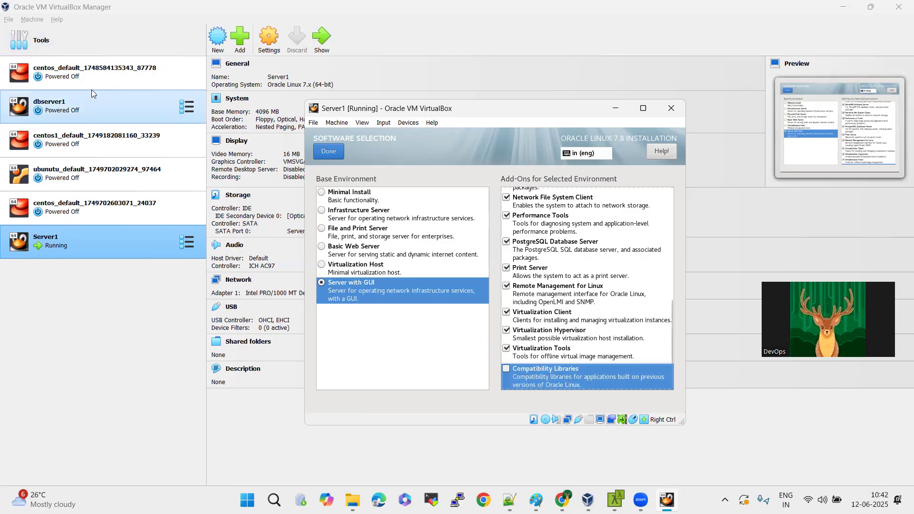
Enable Compatibility Libraries, Development Tools, Security Tools, Smart Card Support and System Administration Tools, and accept the software selection.
{"action": "key", "text": "space"}
{"action": "key", "text": "Down"}
{"action": "key", "text": "space"}
{"action": "key", "text": "Down"}
{"action": "key", "text": "space"}
{"action": "key", "text": "Down"}
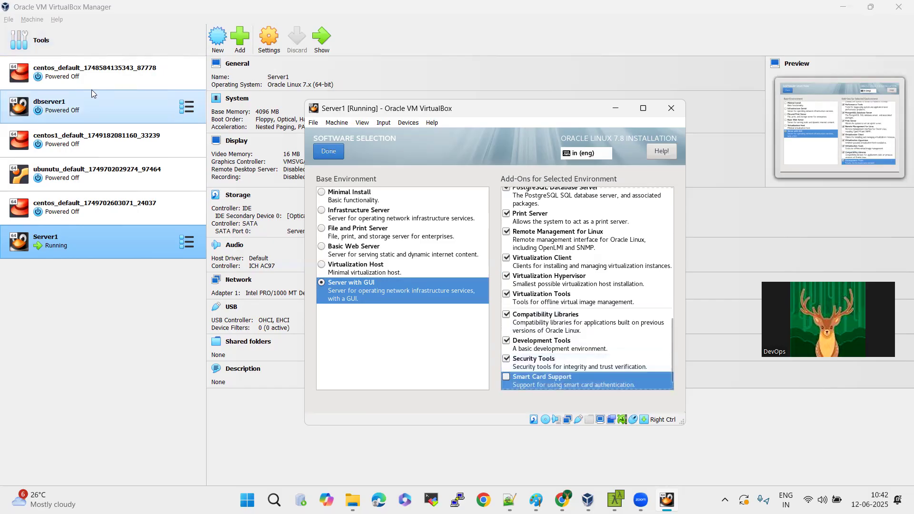
{"action": "key", "text": "space"}
{"action": "key", "text": "Down"}
{"action": "key", "text": "space"}
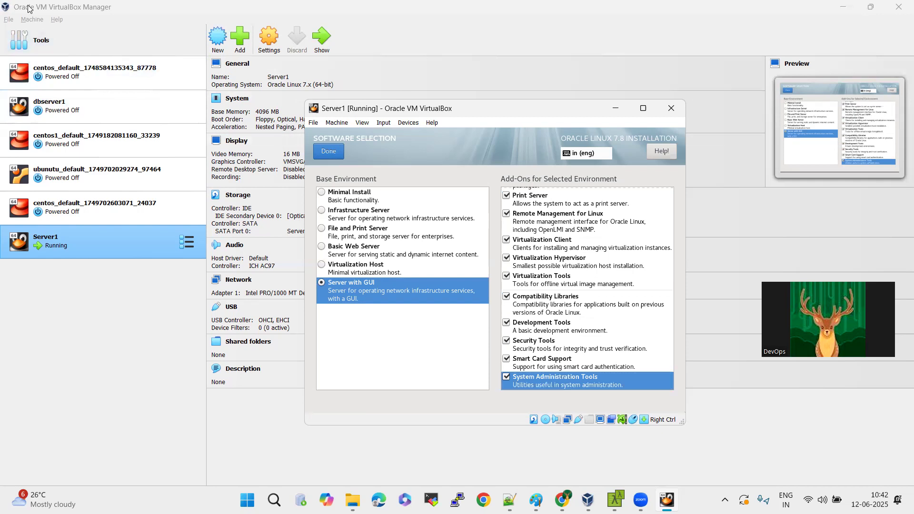
{"action": "left_click", "coordinate": [328, 151]}
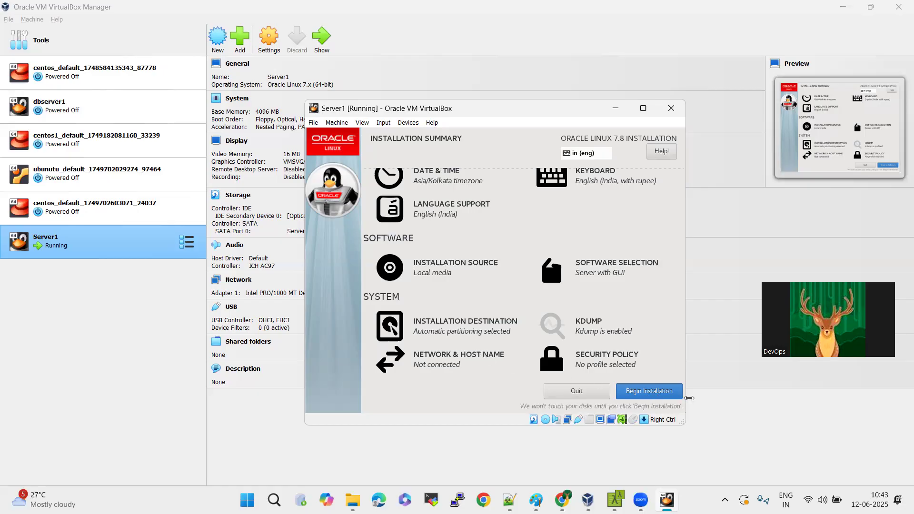
Begin the Oracle Linux 7.8 installation on Server1 from the installation summary.
{"action": "left_click", "coordinate": [656, 391]}
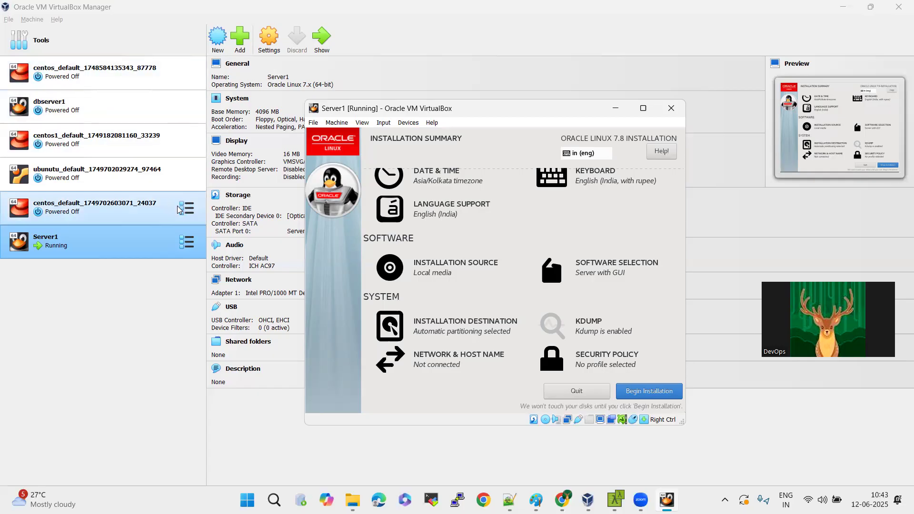
{"action": "key", "text": "Tab"}
{"action": "key", "text": "Tab"}
{"action": "key", "text": "Tab"}
{"action": "key", "text": "Tab"}
{"action": "key", "text": "Tab"}
{"action": "key", "text": "Tab"}
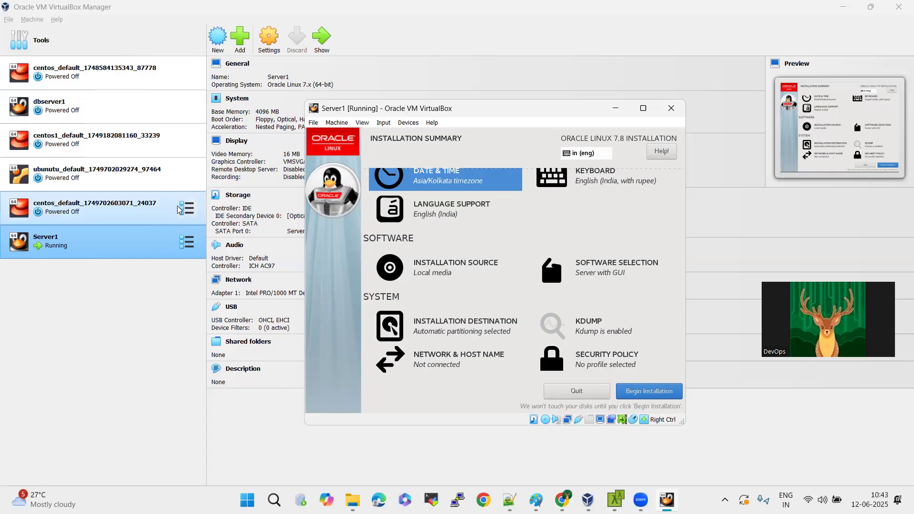
{"action": "key", "text": "Tab"}
{"action": "key", "text": "Tab"}
{"action": "key", "text": "Tab"}
{"action": "key", "text": "Tab"}
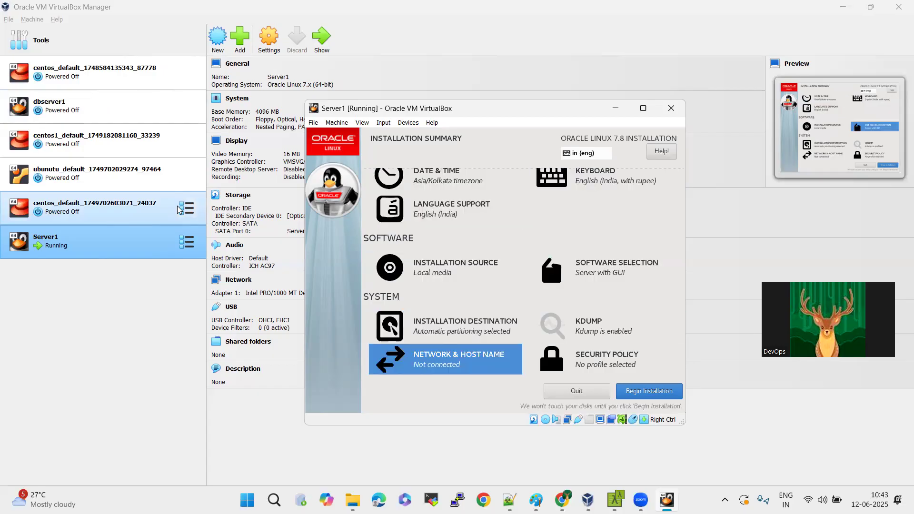
{"action": "key", "text": "Tab"}
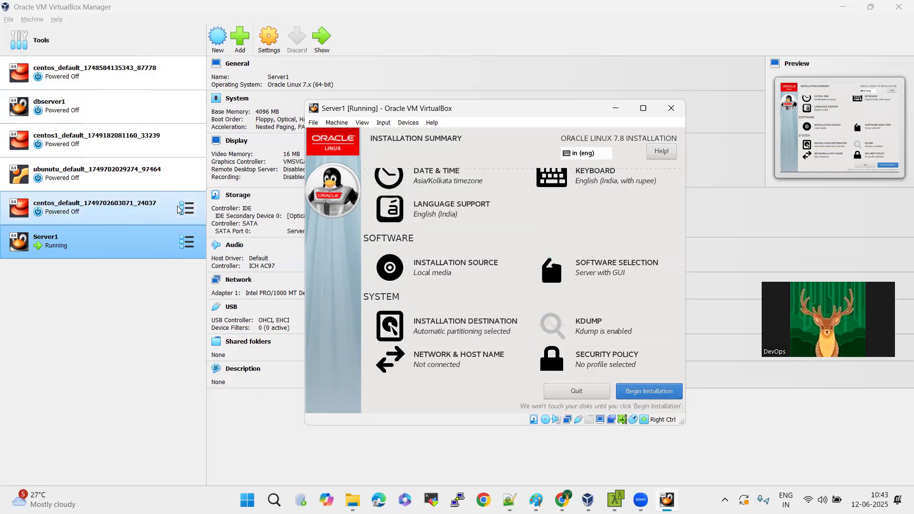
{"action": "key", "text": "Return"}
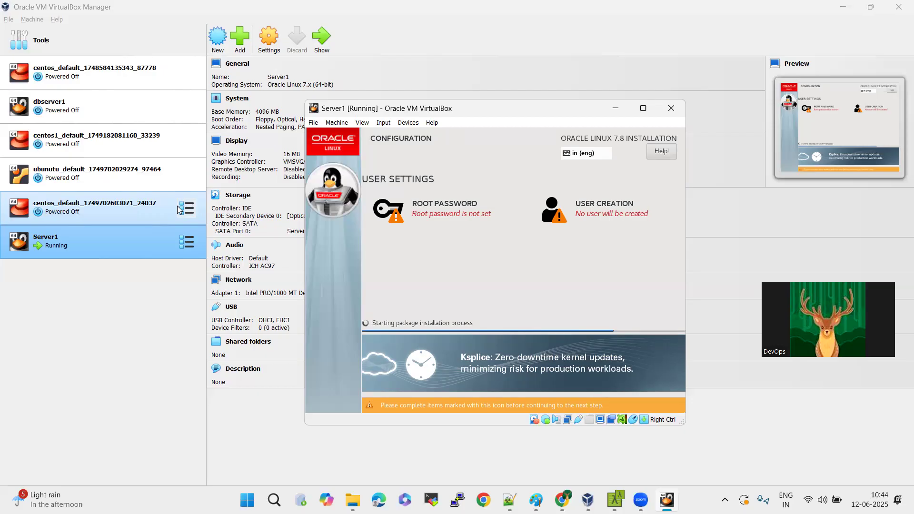
Close the Server1 virtual machine with its machine state saved during the installation.
{"action": "left_click", "coordinate": [671, 109]}
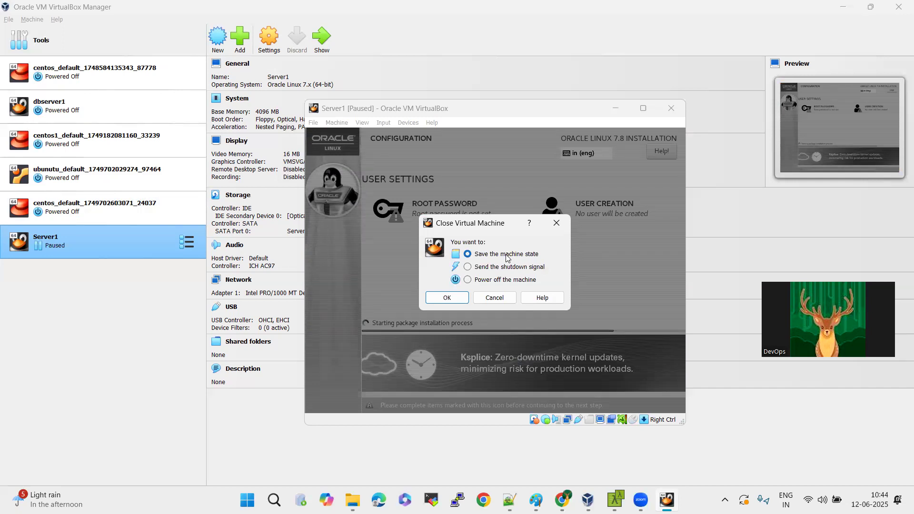
{"action": "left_click", "coordinate": [447, 297]}
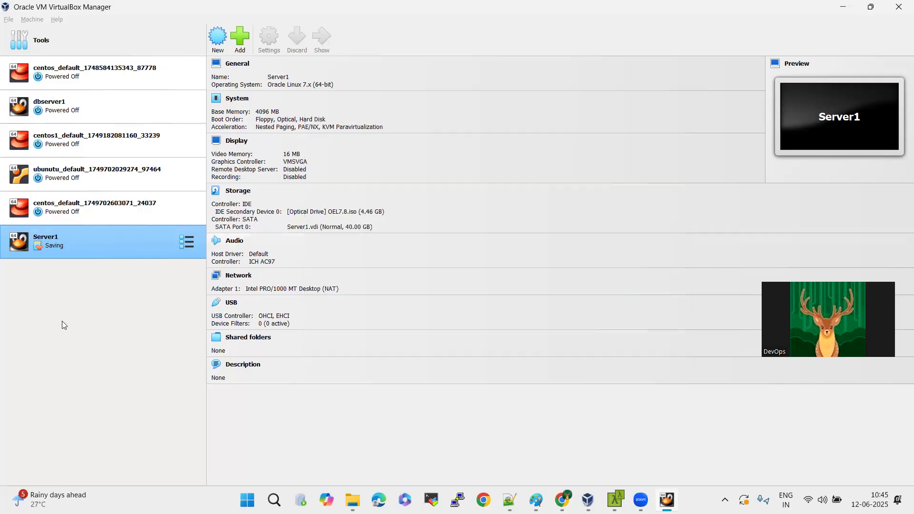
Start the dbserver1 virtual machine, reposition its console window and dismiss the notifications.
{"action": "left_click", "coordinate": [74, 113]}
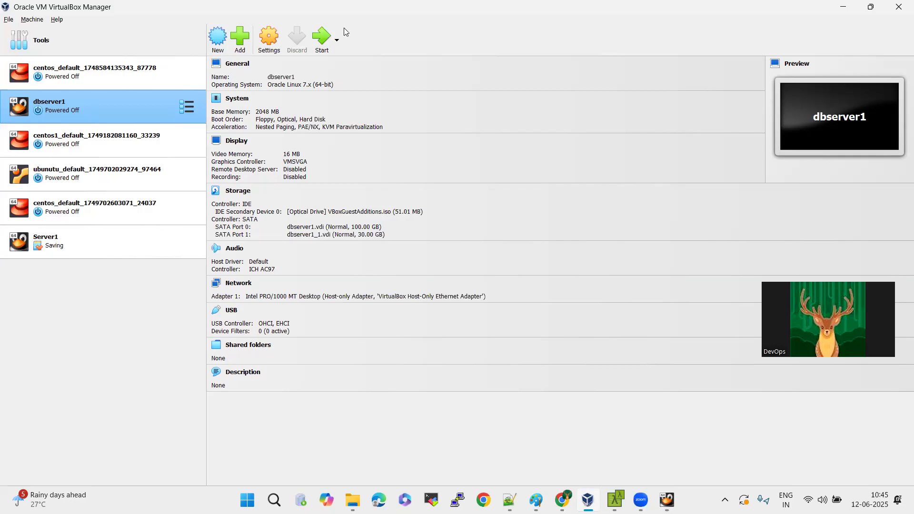
{"action": "left_click", "coordinate": [326, 42]}
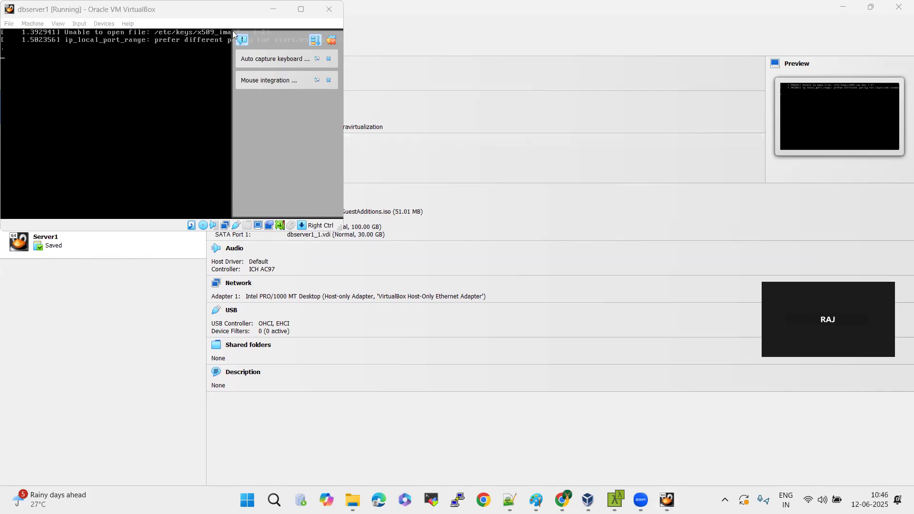
{"action": "left_click", "coordinate": [221, 16]}
{"action": "left_click_drag", "start_coordinate": [220, 16], "coordinate": [471, 143]}
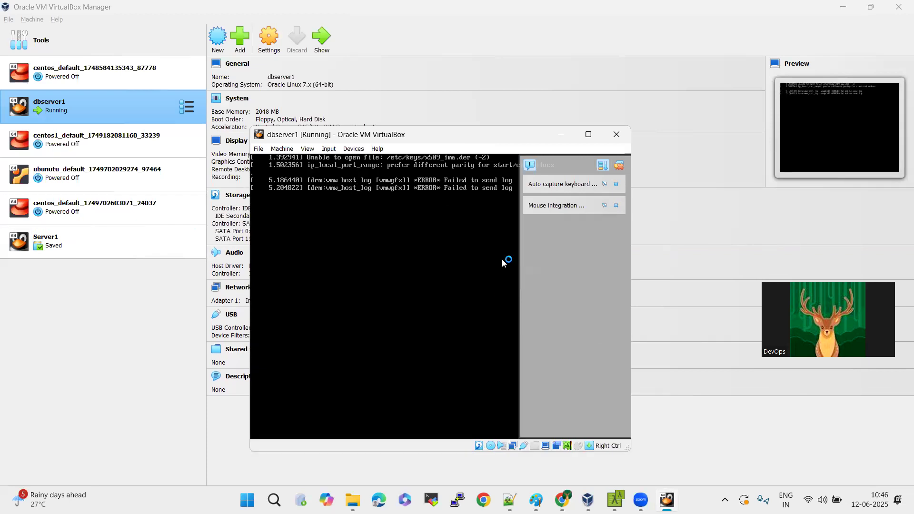
{"action": "left_click", "coordinate": [624, 165]}
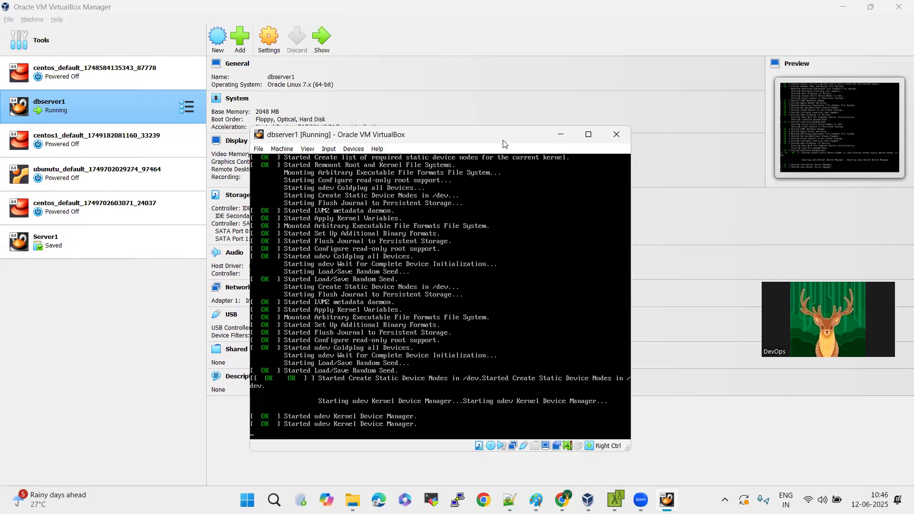
{"action": "left_click_drag", "start_coordinate": [505, 144], "coordinate": [499, 92]}
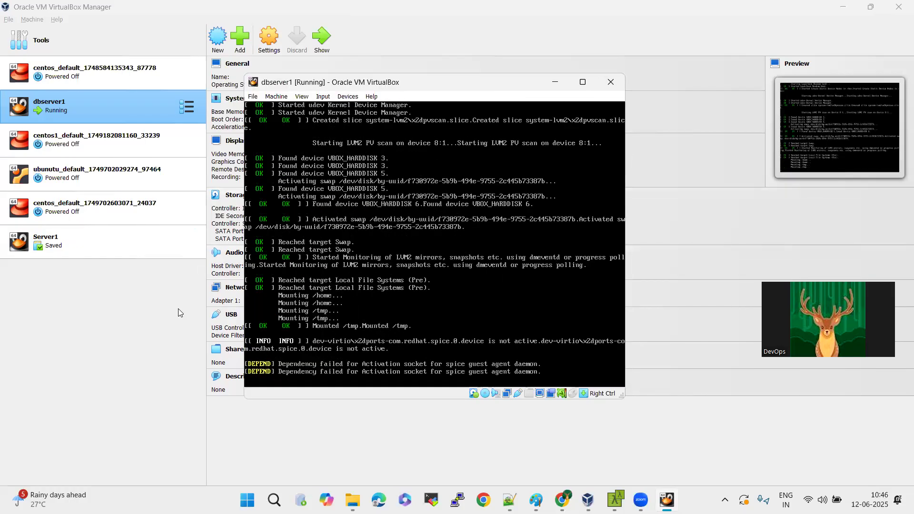
View Server1's details in the machine list and return to the running dbserver1's console.
{"action": "left_click", "coordinate": [121, 242]}
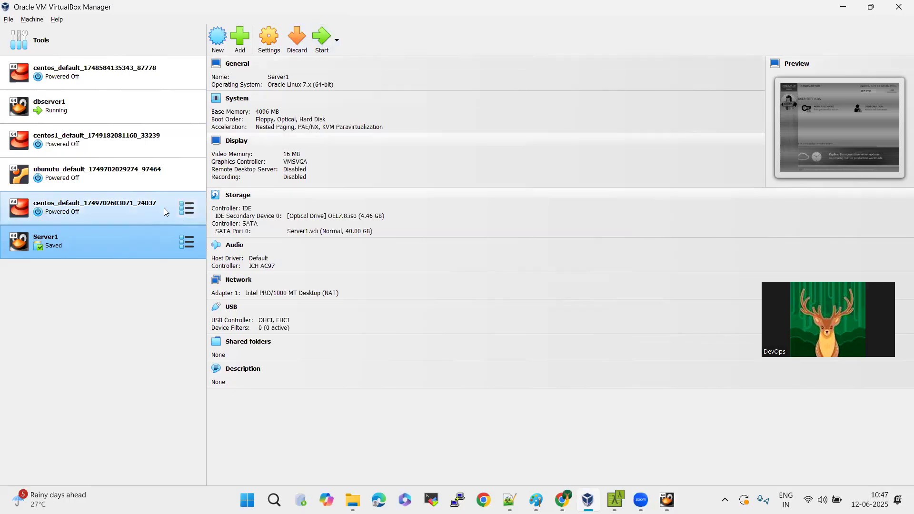
{"action": "left_click", "coordinate": [139, 116]}
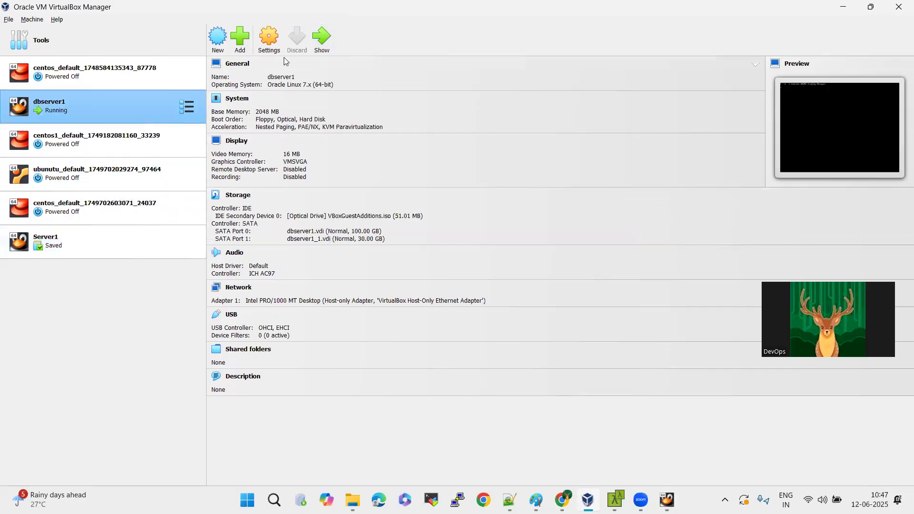
{"action": "left_click", "coordinate": [327, 35]}
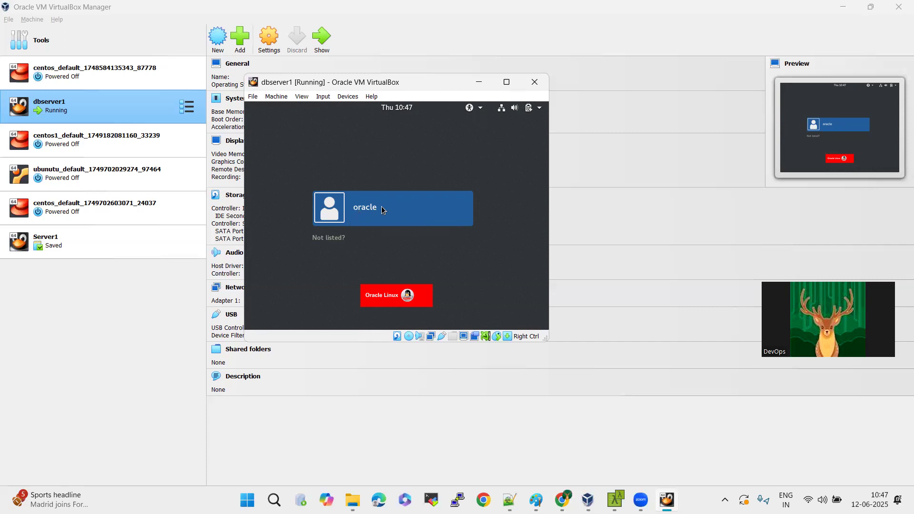
Sign in to dbserver1 as the unlisted user root with the account password.
{"action": "left_click", "coordinate": [339, 238]}
{"action": "type", "text": "root"}
{"action": "key", "text": "Return"}
{"action": "type", "text": "•••••••"}
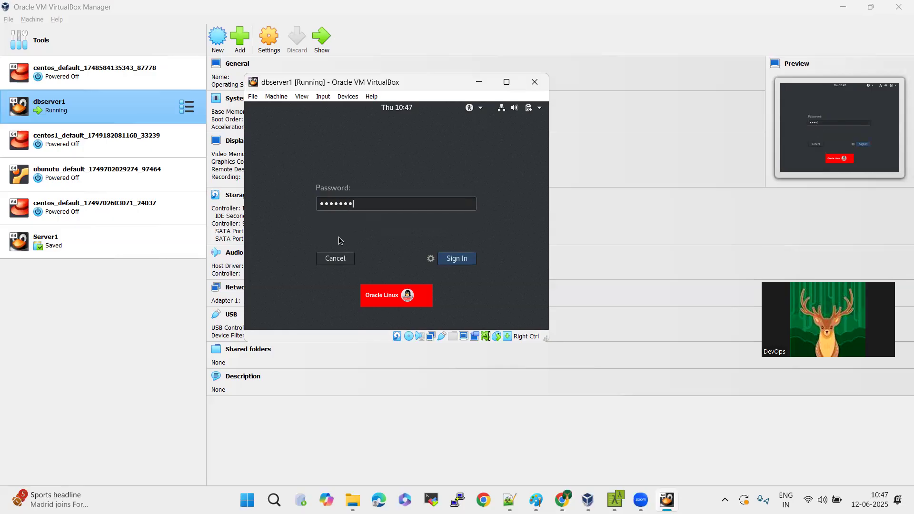
{"action": "key", "text": "Return"}
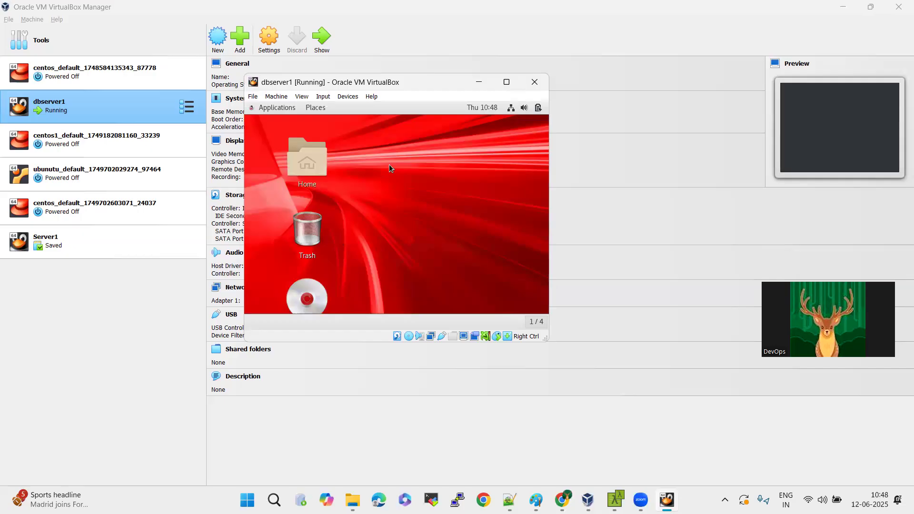
Maximize dbserver1's console window and open a terminal from its desktop.
{"action": "left_click", "coordinate": [507, 82]}
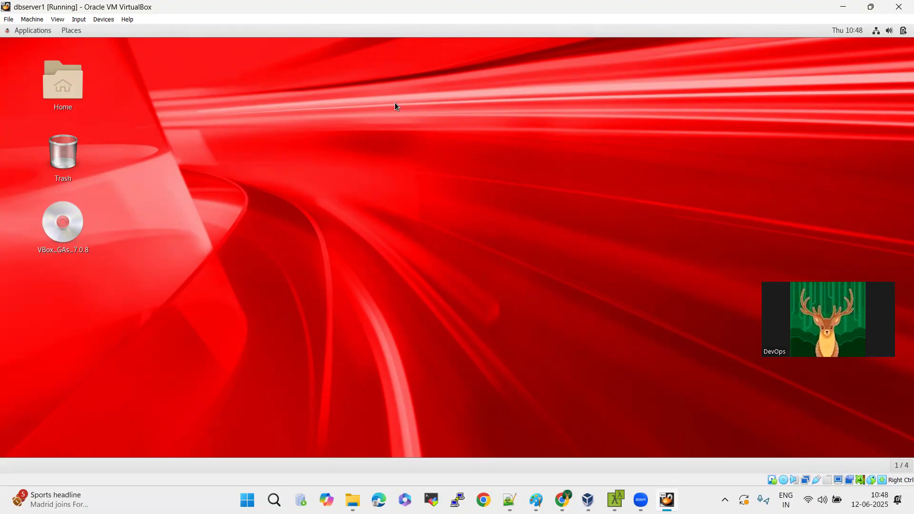
{"action": "right_click", "coordinate": [395, 103]}
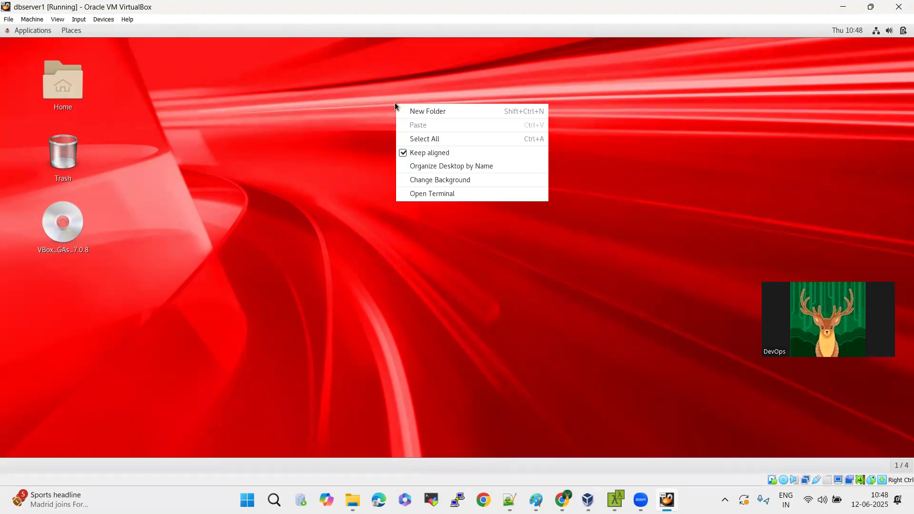
{"action": "left_click", "coordinate": [426, 198]}
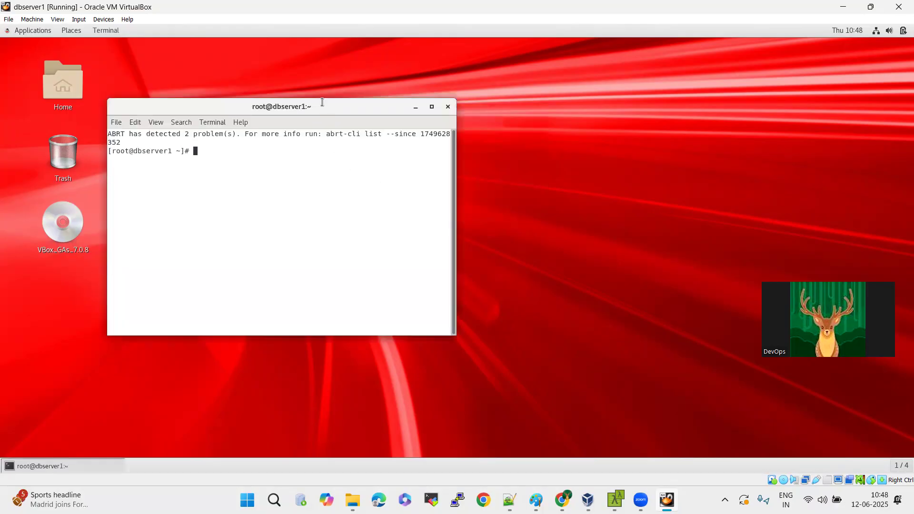
Maximize dbserver1's terminal window, enlarge its text by three levels and clear the screen.
{"action": "double_click", "coordinate": [321, 103]}
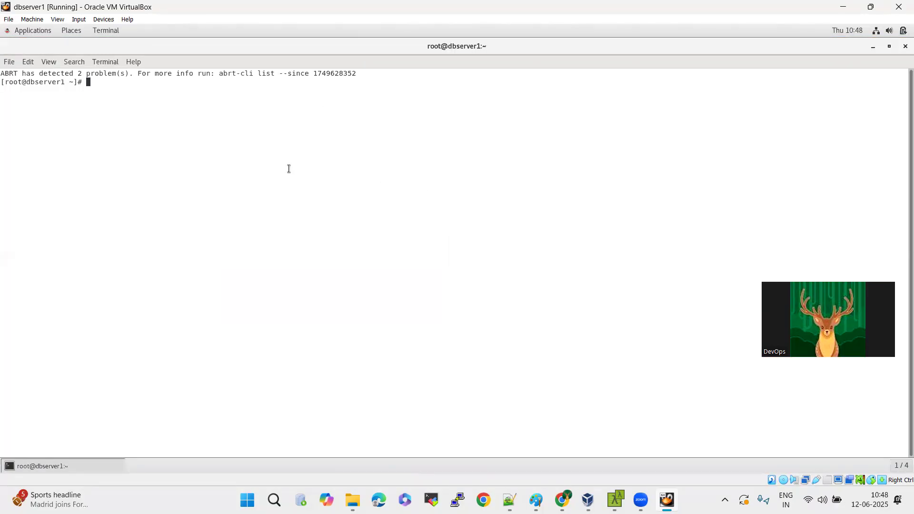
{"action": "key", "text": "ctrl+plus"}
{"action": "key", "text": "ctrl+plus"}
{"action": "key", "text": "ctrl+plus"}
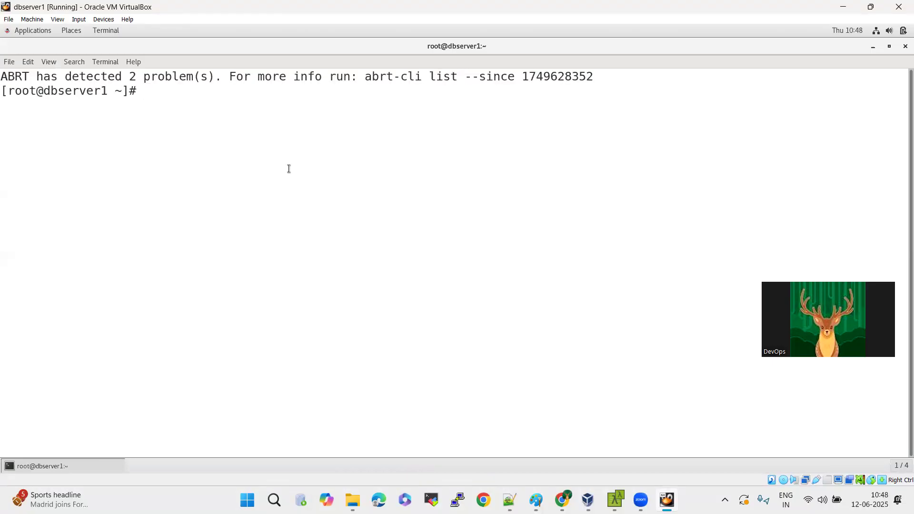
{"action": "key", "text": "Return"}
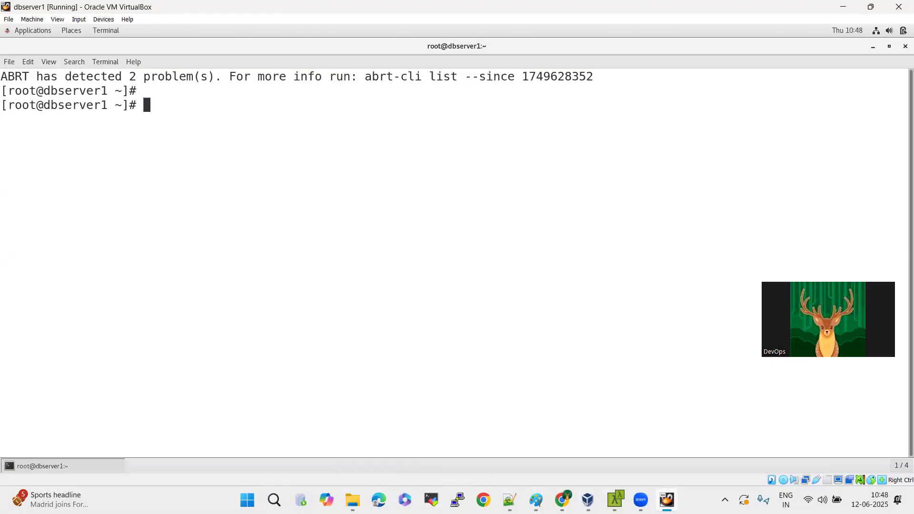
{"action": "type", "text": "clear"}
{"action": "key", "text": "Return"}
Run ifconfig in dbserver1's terminal and highlight the IPv4 address of interface enp0s3.
{"action": "type", "text": "ifconfig"}
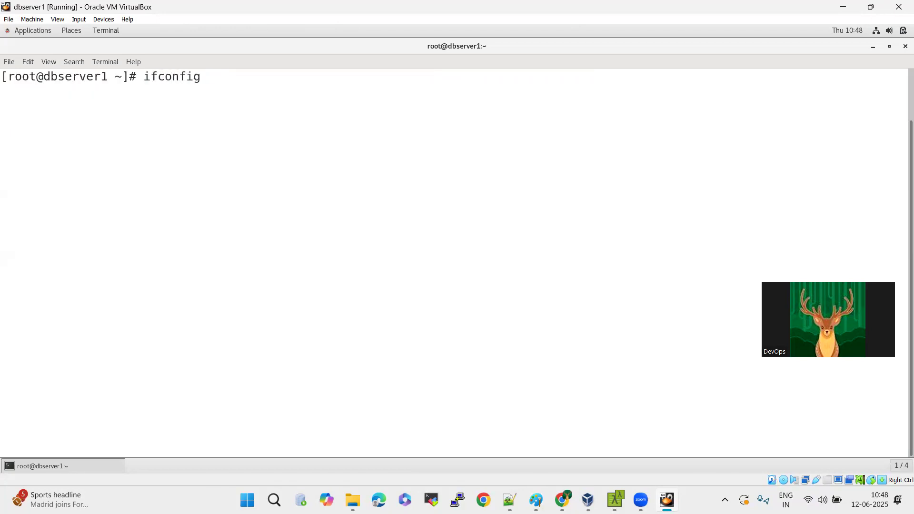
{"action": "key", "text": "Return"}
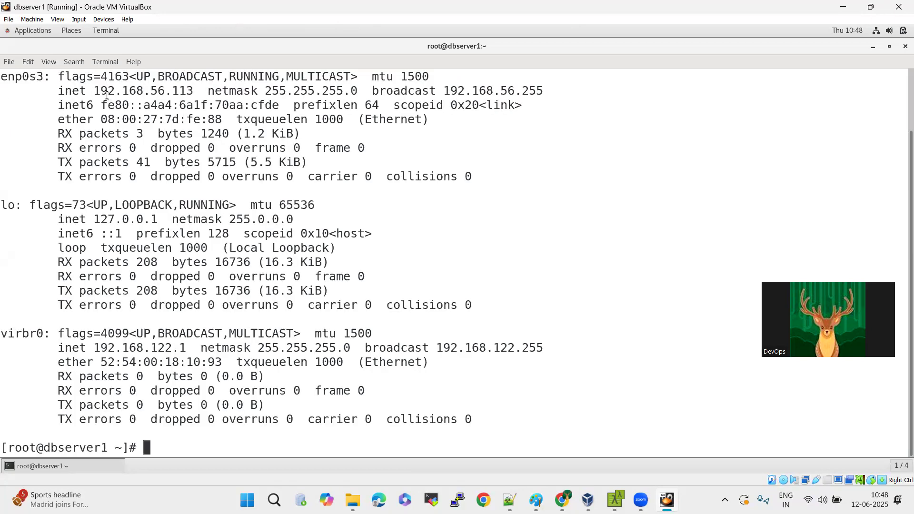
{"action": "left_click_drag", "start_coordinate": [100, 91], "coordinate": [189, 91]}
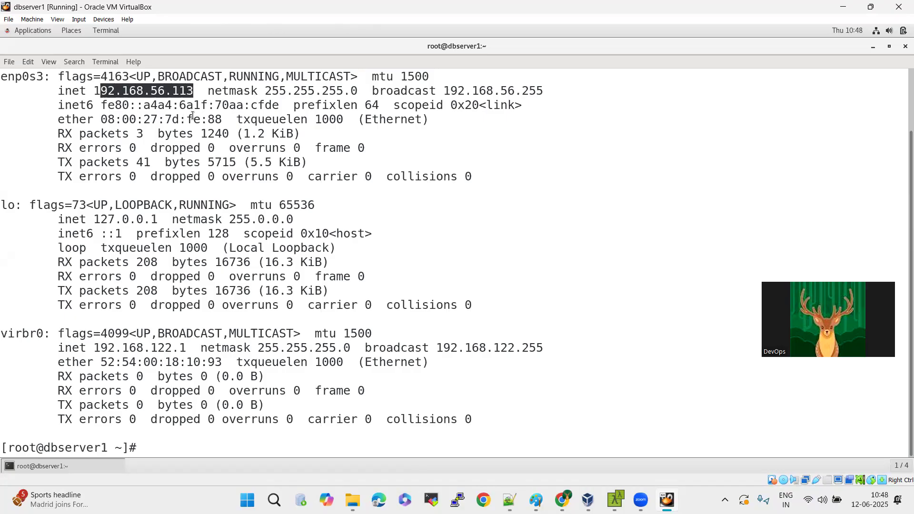
{"action": "left_click_drag", "start_coordinate": [151, 91], "coordinate": [162, 91]}
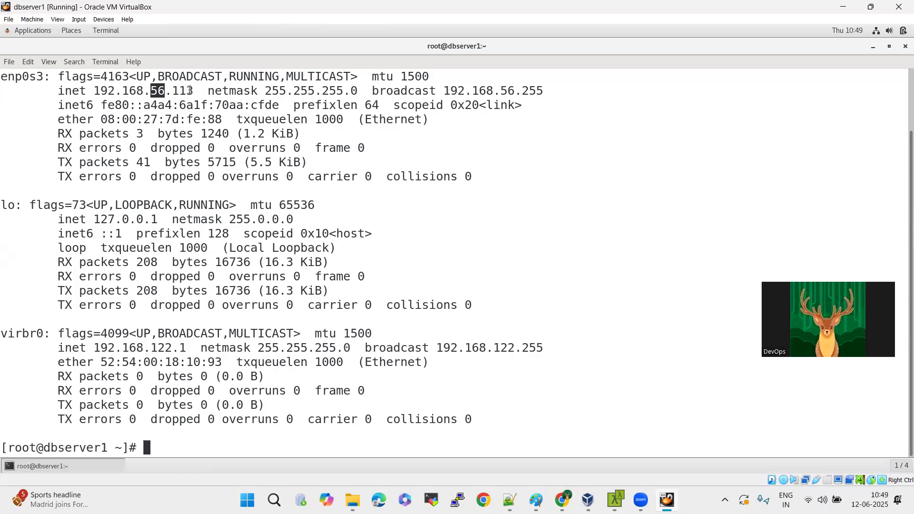
{"action": "double_click", "coordinate": [159, 90]}
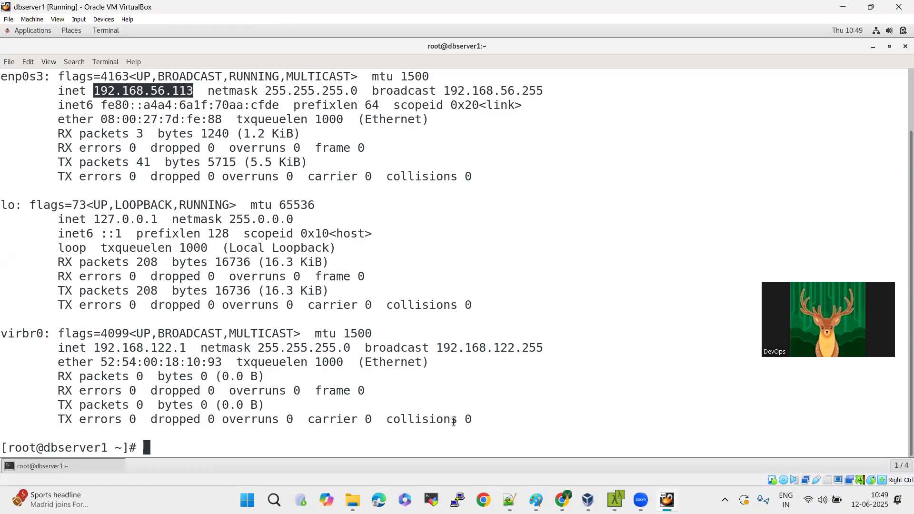
Switch to MobaXterm and open a new SSH session to remote host 192.168.56.113.
{"action": "left_click", "coordinate": [429, 499]}
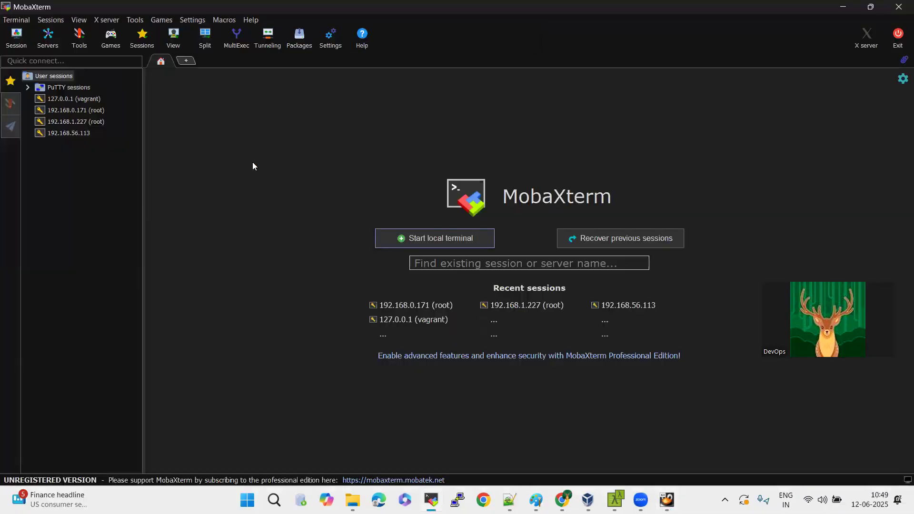
{"action": "left_click", "coordinate": [22, 39]}
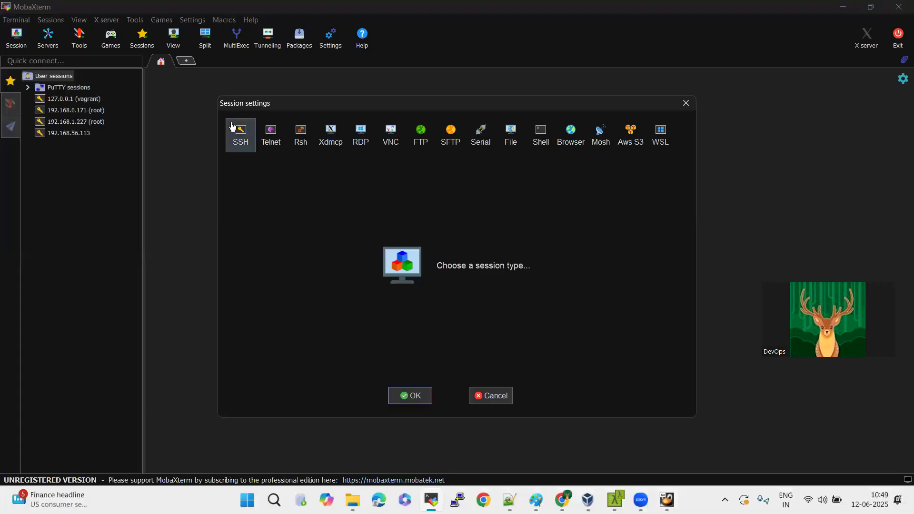
{"action": "left_click", "coordinate": [244, 136]}
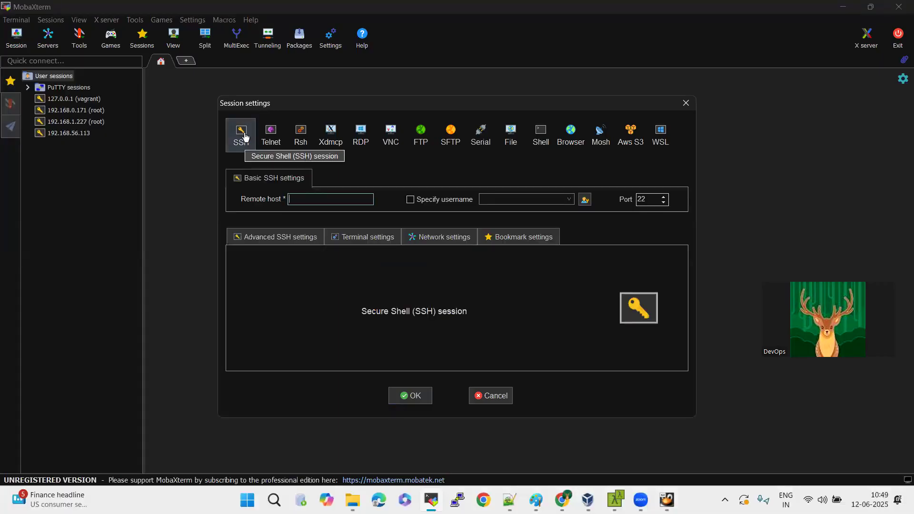
{"action": "type", "text": "192.168"}
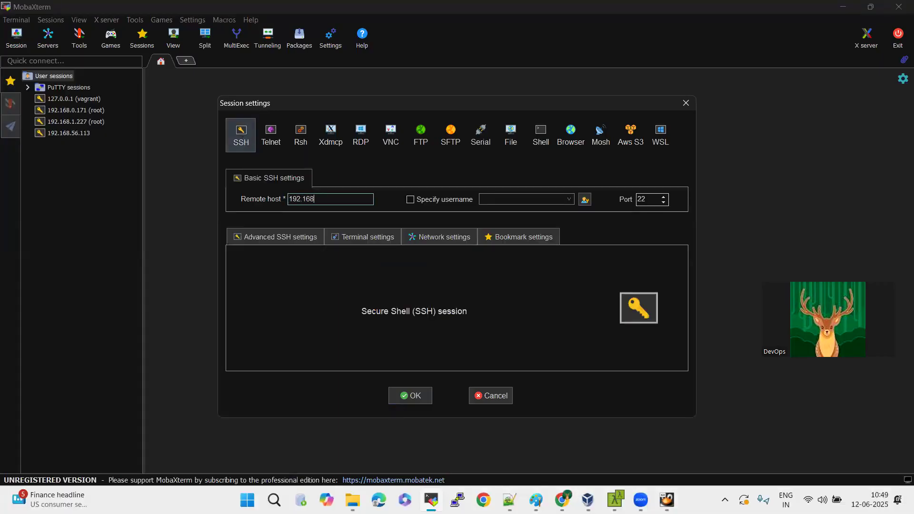
{"action": "type", "text": ".56.113"}
{"action": "left_click", "coordinate": [415, 396]}
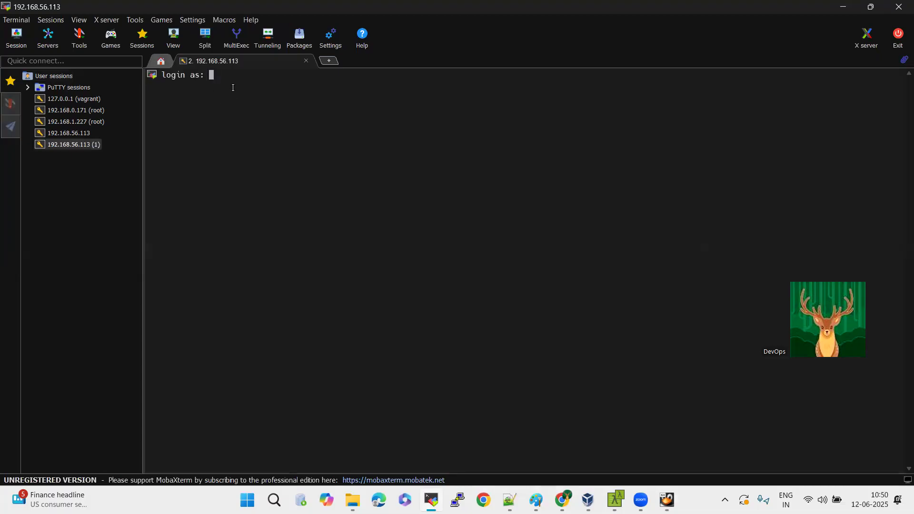
Log in to the SSH session as root and highlight the connected host address in the welcome banner.
{"action": "type", "text": "root"}
{"action": "key", "text": "Return"}
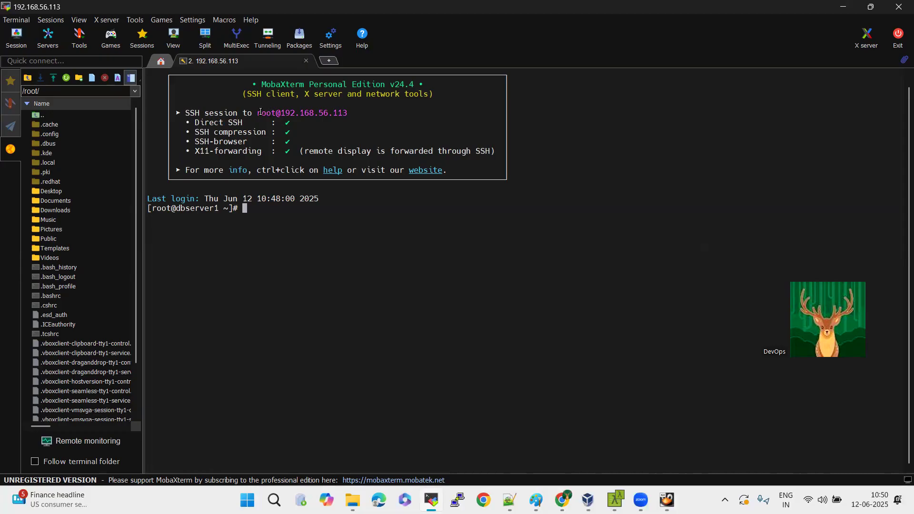
{"action": "left_click_drag", "start_coordinate": [257, 112], "coordinate": [369, 112]}
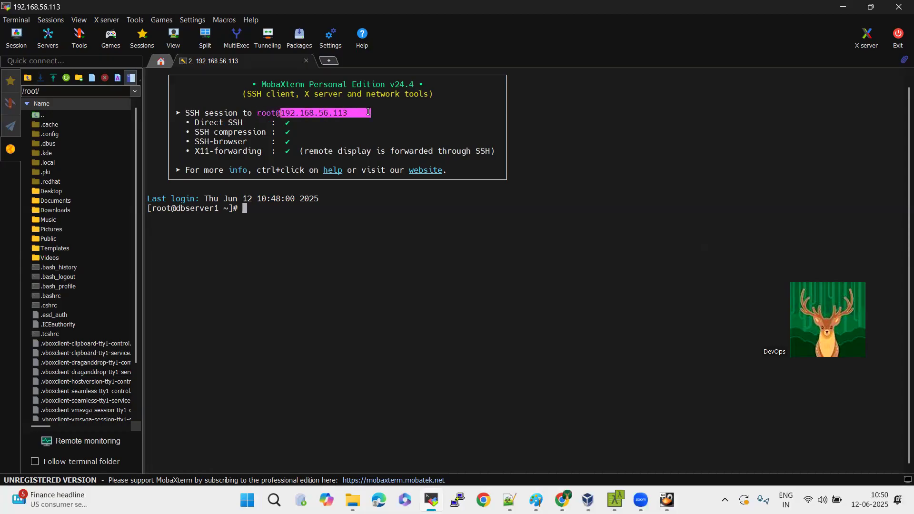
{"action": "left_click", "coordinate": [328, 247]}
Run uptime in the MobaXterm session and enlarge the terminal text.
{"action": "key", "text": "Return"}
{"action": "key", "text": "Return"}
{"action": "key", "text": "Return"}
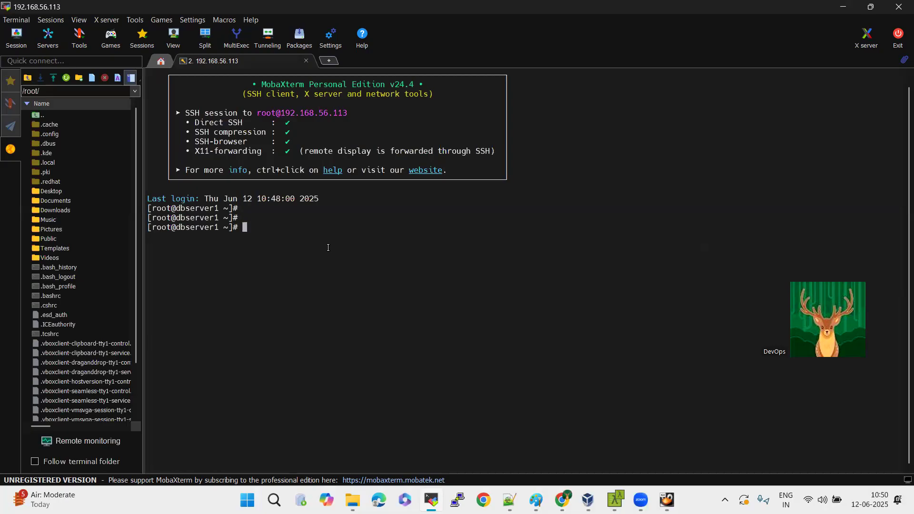
{"action": "type", "text": "uptime"}
{"action": "key", "text": "Return"}
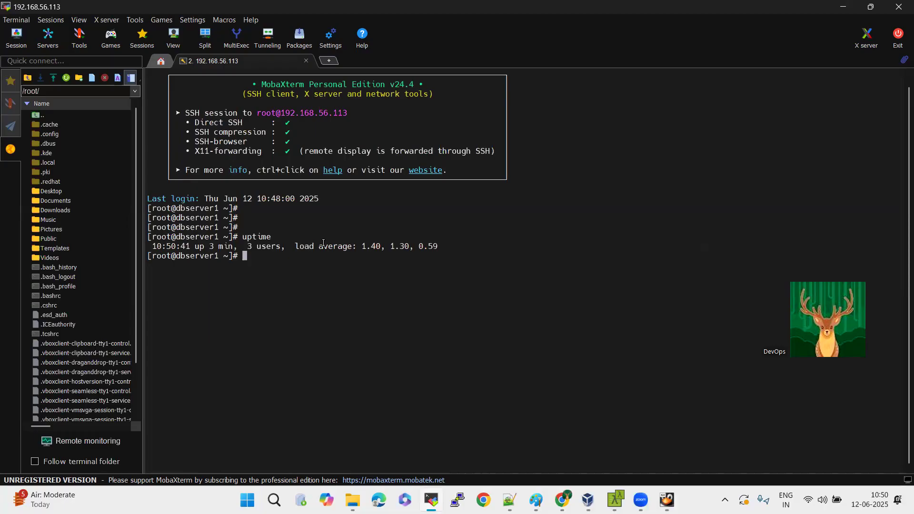
{"action": "scroll", "coordinate": [317, 230], "scroll_direction": "up", "scroll_amount": 1, "text": "ctrl"}
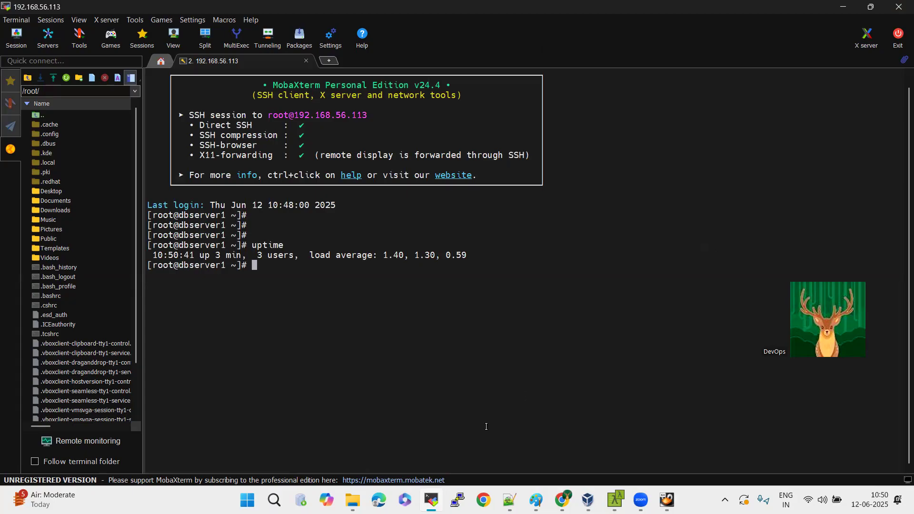
Switch to PuTTY, connect over SSH to 192.168.56.113 and sign in as root with the account password.
{"action": "left_click", "coordinate": [457, 500]}
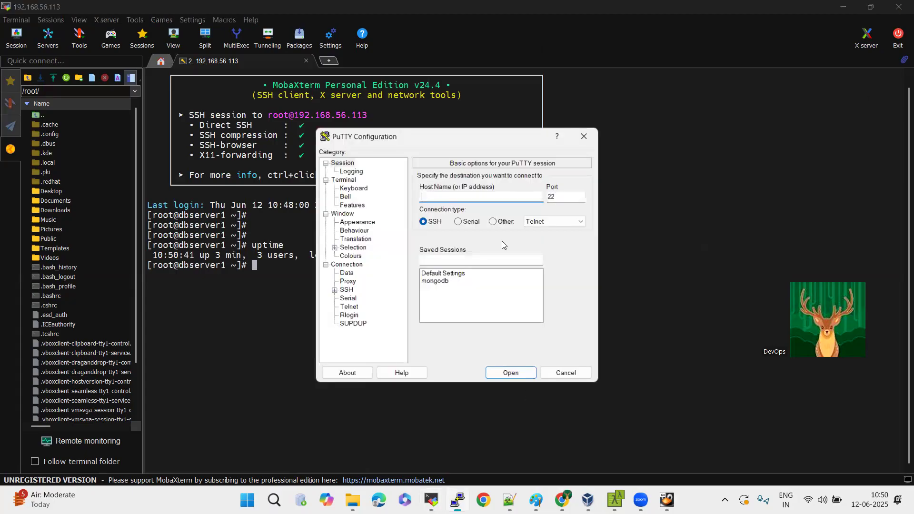
{"action": "type", "text": "192.168"}
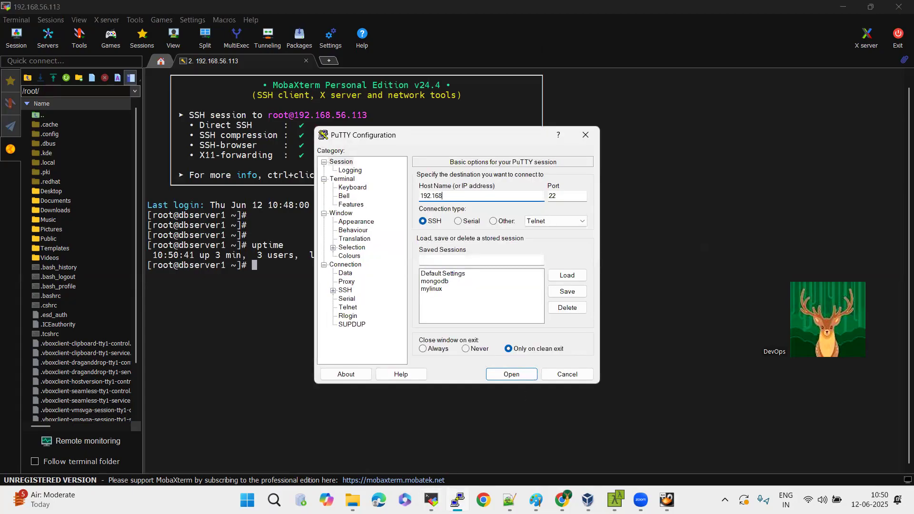
{"action": "type", "text": ".56.113"}
{"action": "key", "text": "Return"}
{"action": "type", "text": "root"}
{"action": "key", "text": "Return"}
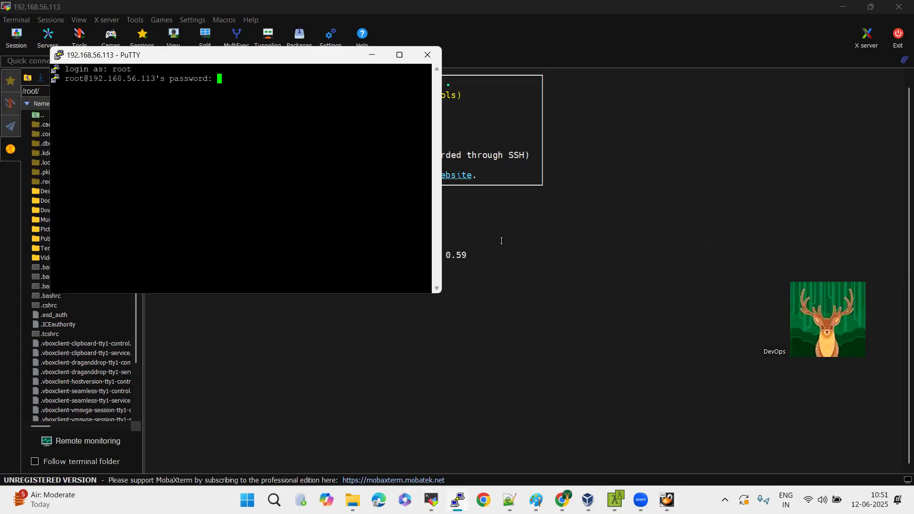
{"action": "key", "text": "Return"}
Run uptime in the PuTTY session and highlight the number of logged-in users.
{"action": "key", "text": "Return"}
{"action": "key", "text": "Return"}
{"action": "type", "text": "uptime"}
{"action": "key", "text": "Return"}
{"action": "key", "text": "Return"}
{"action": "key", "text": "Return"}
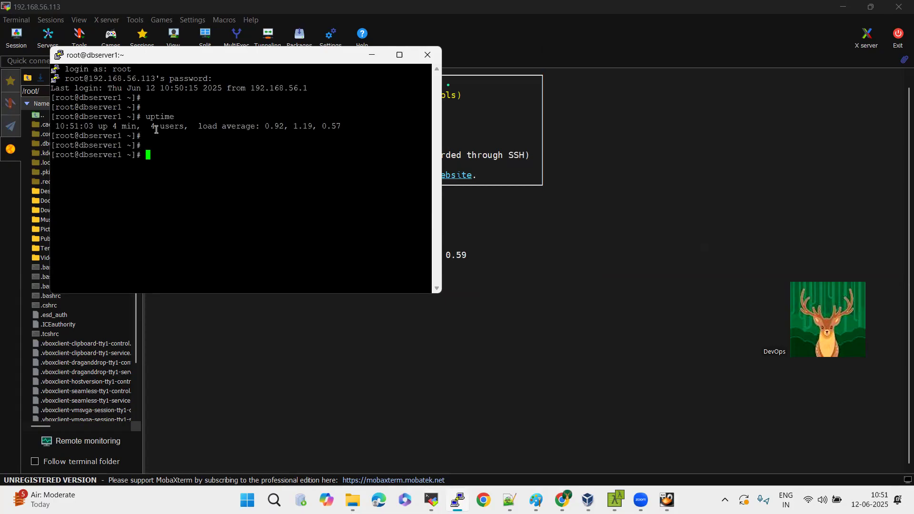
{"action": "left_click_drag", "start_coordinate": [151, 127], "coordinate": [174, 127]}
Close the PuTTY session and return to the MobaXterm terminal prompt.
{"action": "left_click", "coordinate": [426, 58]}
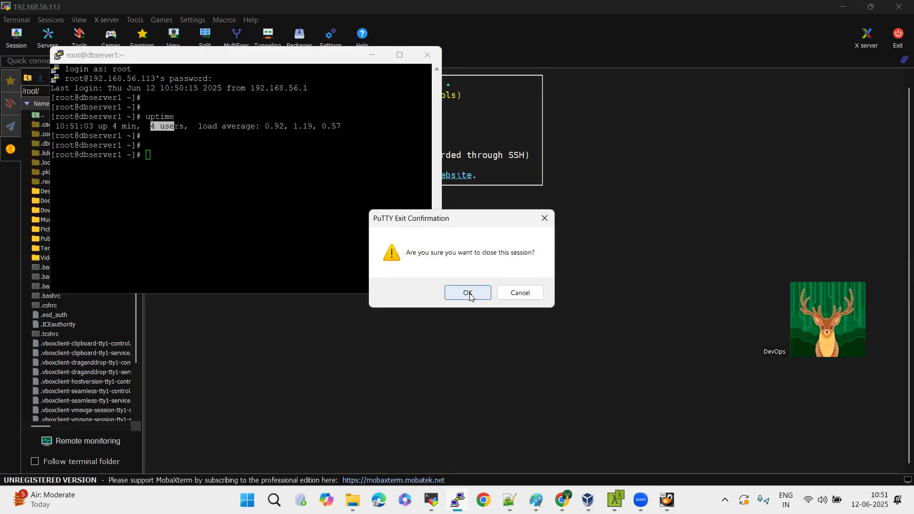
{"action": "left_click", "coordinate": [468, 293]}
{"action": "key", "text": "Return"}
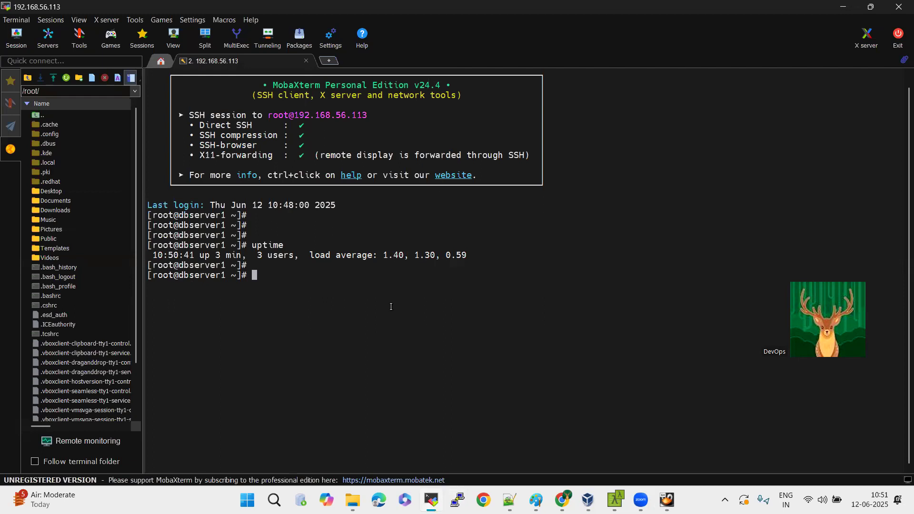
Run w and who in MobaXterm to list the logged-in users, and highlight the user count.
{"action": "type", "text": "w"}
{"action": "key", "text": "Return"}
{"action": "type", "text": "who"}
{"action": "key", "text": "Return"}
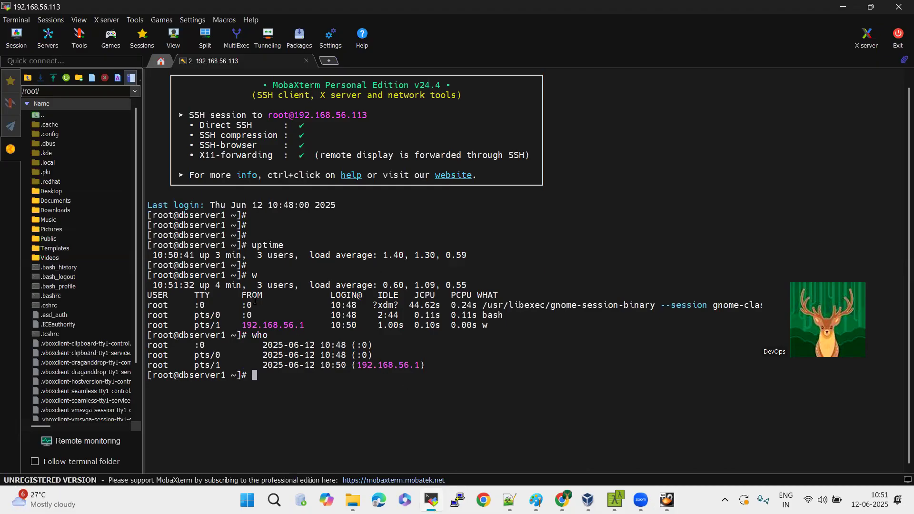
{"action": "left_click_drag", "start_coordinate": [261, 284], "coordinate": [292, 283]}
{"action": "left_click", "coordinate": [505, 324]}
Switch to VirtualBox Manager and power off the dbserver1 virtual machine.
{"action": "mouse_move", "coordinate": [667, 499]}
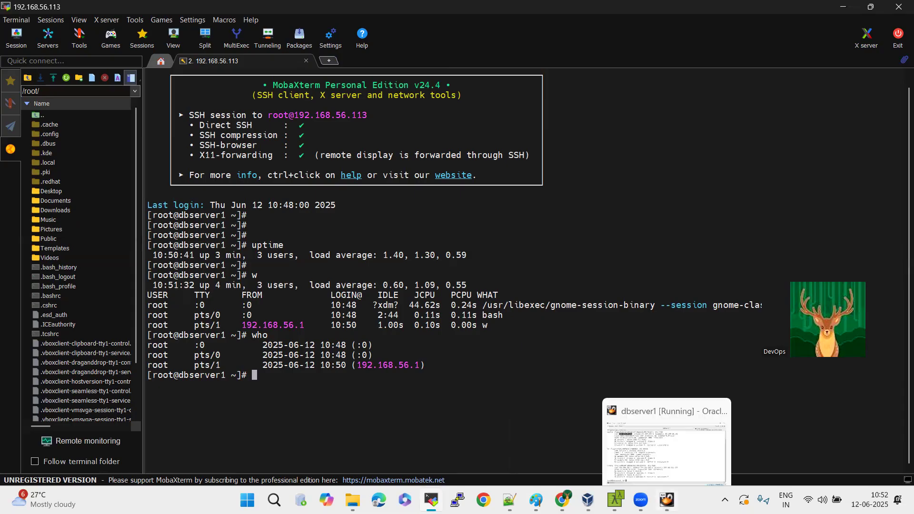
{"action": "left_click", "coordinate": [666, 500]}
{"action": "left_click", "coordinate": [667, 500]}
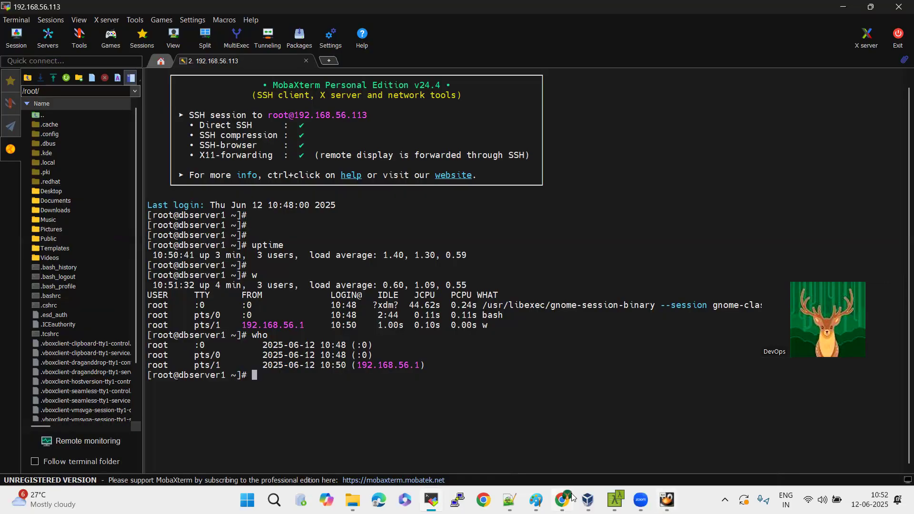
{"action": "left_click", "coordinate": [588, 500]}
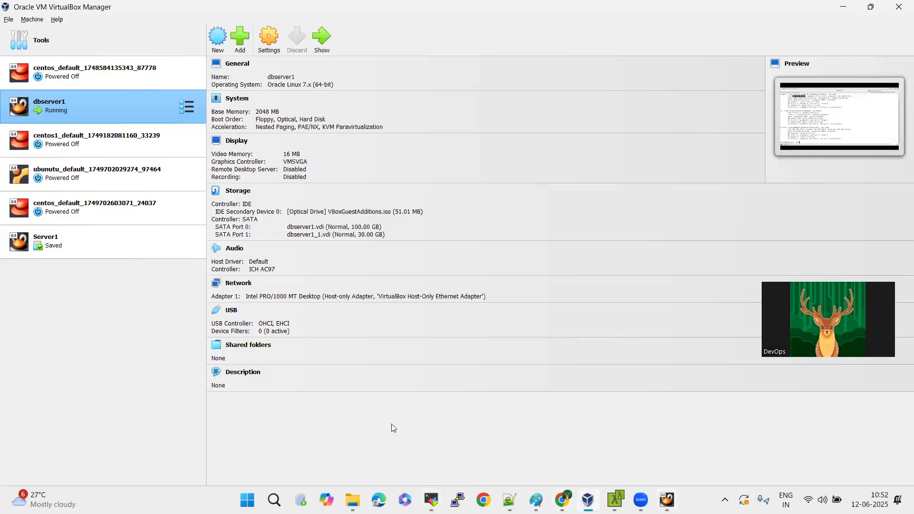
{"action": "right_click", "coordinate": [126, 105]}
{"action": "mouse_move", "coordinate": [207, 218]}
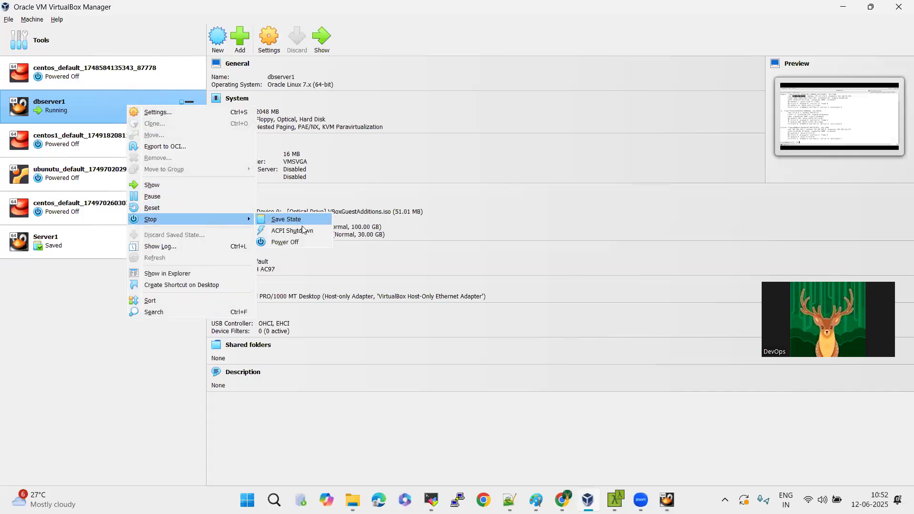
{"action": "left_click", "coordinate": [303, 237]}
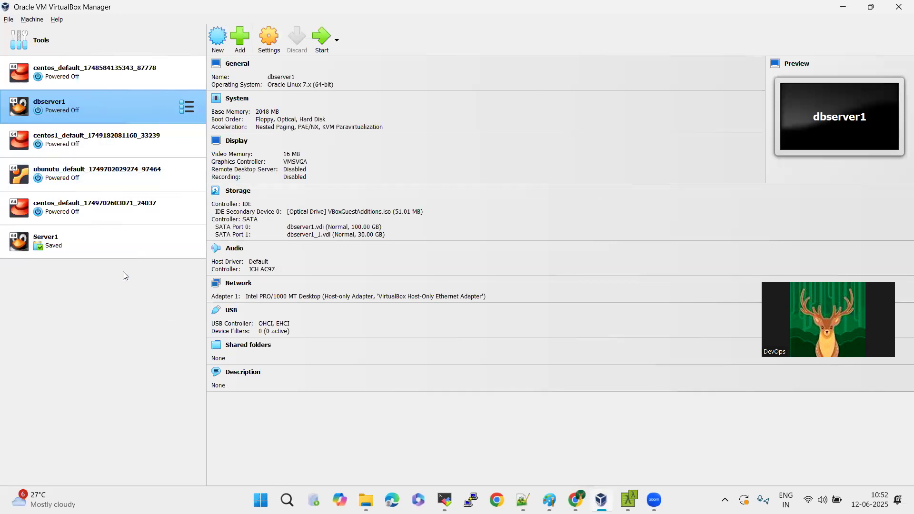
{"action": "left_click", "coordinate": [84, 82]}
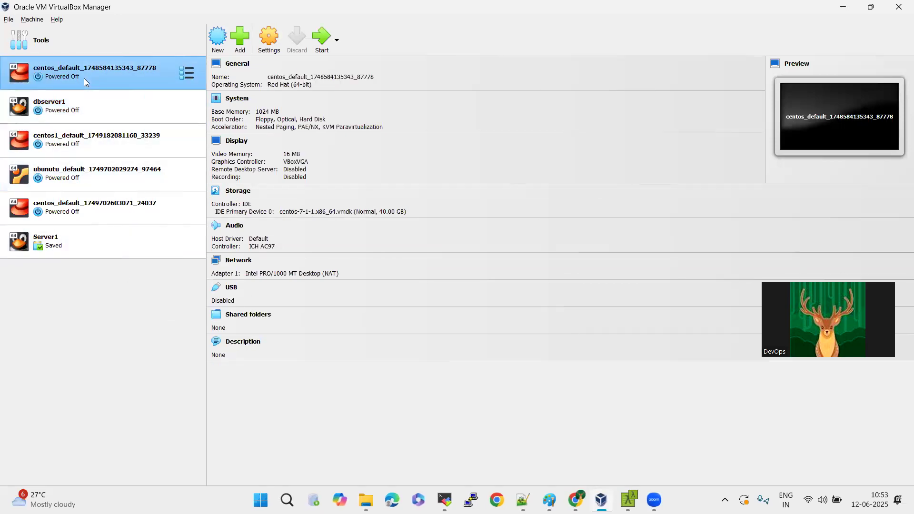
{"action": "left_click", "coordinate": [319, 40]}
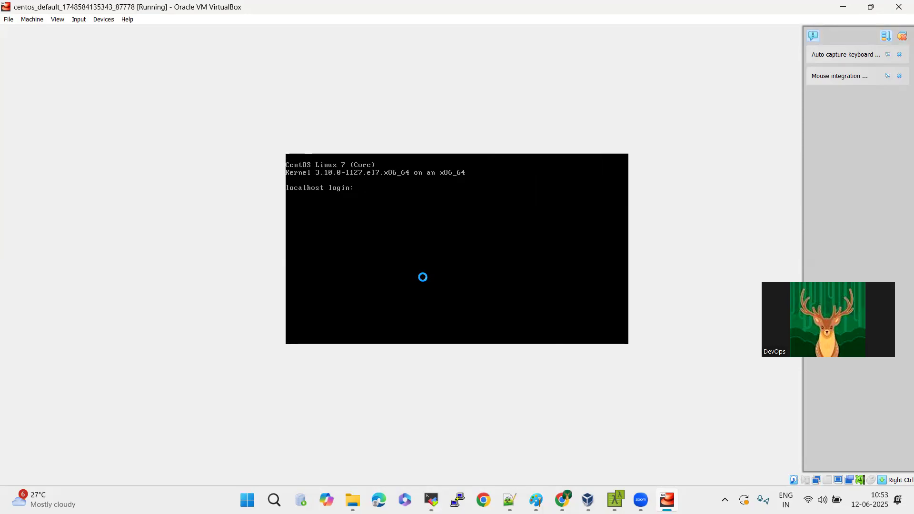
{"action": "type", "text": "root"}
{"action": "key", "text": "BackSpace"}
{"action": "key", "text": "BackSpace"}
{"action": "key", "text": "BackSpace"}
{"action": "type", "text": "vagrant"}
{"action": "key", "text": "Return"}
{"action": "key", "text": "Return"}
{"action": "key", "text": "Return"}
Try ifconfig and ip in the CentOS console to look up its network configuration.
{"action": "key", "text": "Return"}
{"action": "type", "text": "irfcon"}
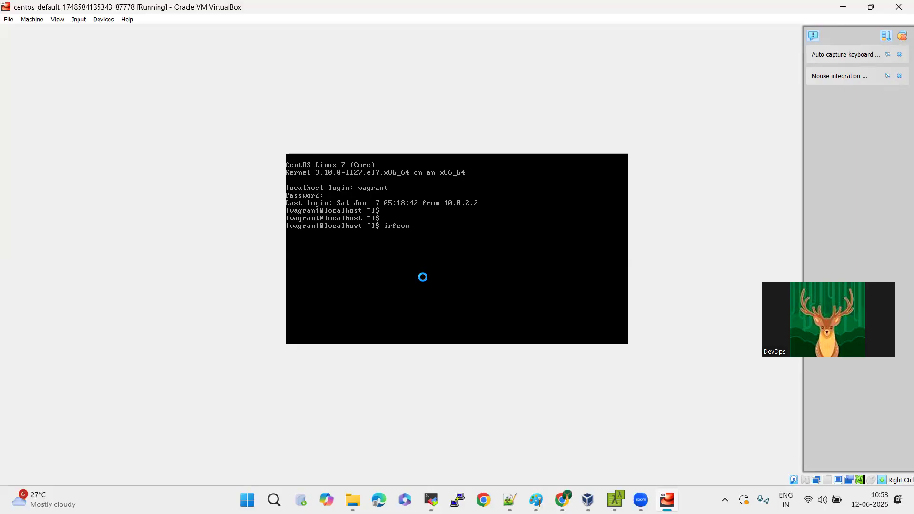
{"action": "key", "text": "BackSpace"}
{"action": "key", "text": "BackSpace"}
{"action": "key", "text": "BackSpace"}
{"action": "key", "text": "BackSpace"}
{"action": "key", "text": "BackSpace"}
{"action": "type", "text": "fconfig"}
{"action": "key", "text": "Return"}
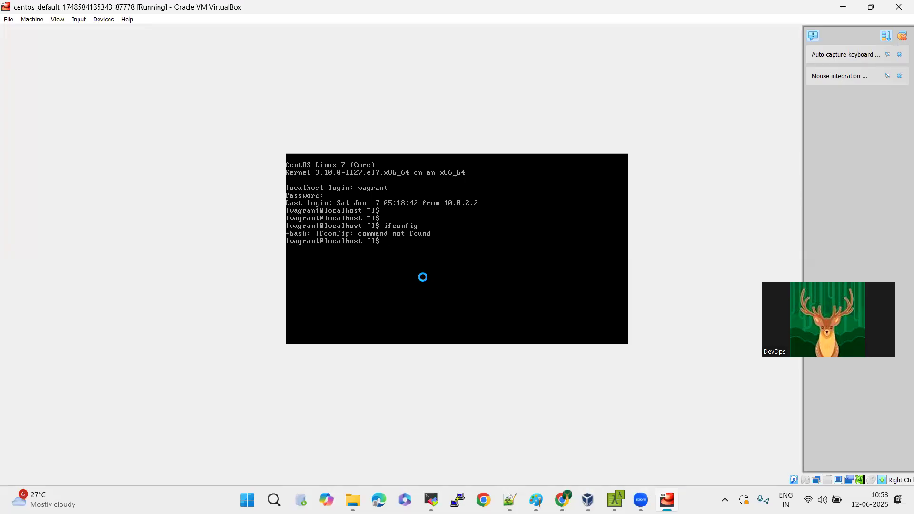
{"action": "type", "text": "ip"}
{"action": "key", "text": "Return"}
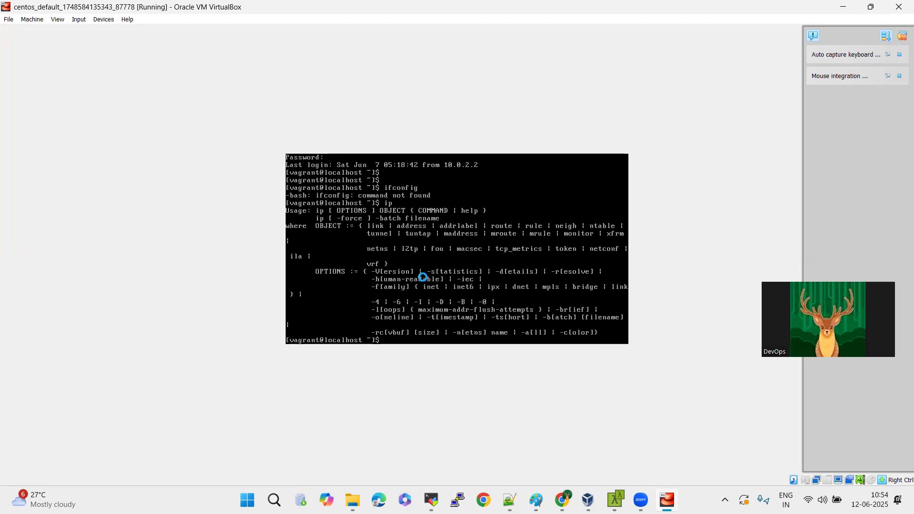
List the CentOS machine's network interfaces and addresses with ip a.
{"action": "type", "text": "ip a"}
{"action": "key", "text": "Return"}
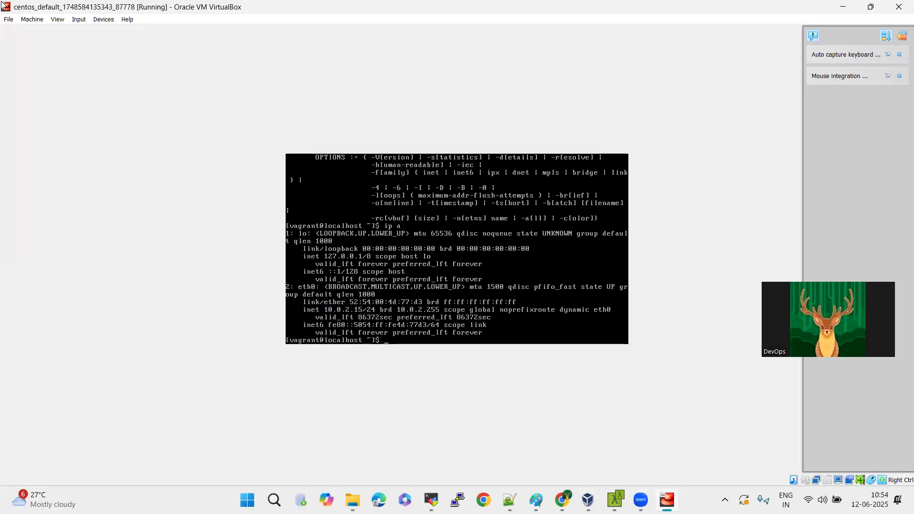
{"action": "key", "text": "Return"}
{"action": "key", "text": "Return"}
{"action": "key", "text": "Return"}
Ping 10.0.2.15 from the CentOS console and stop the ping after a few replies.
{"action": "key", "text": "Return"}
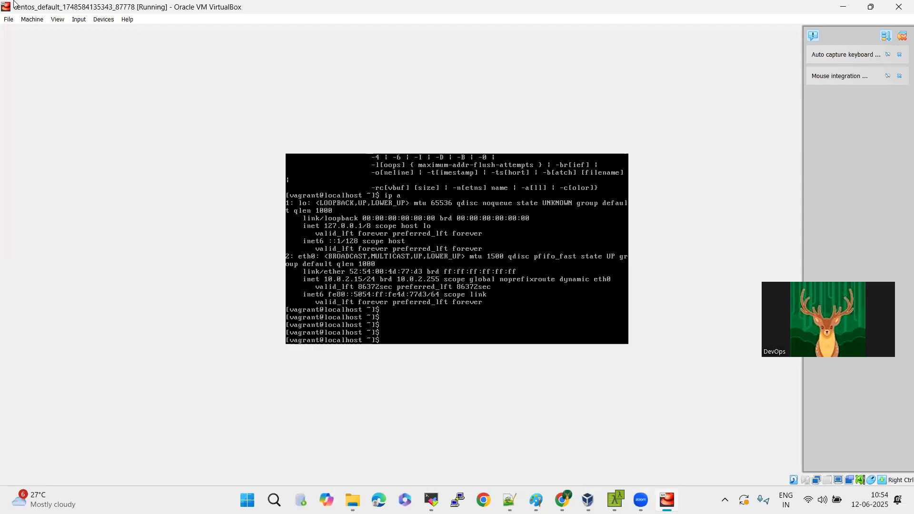
{"action": "type", "text": "ping 10.0.2.15"}
{"action": "key", "text": "Return"}
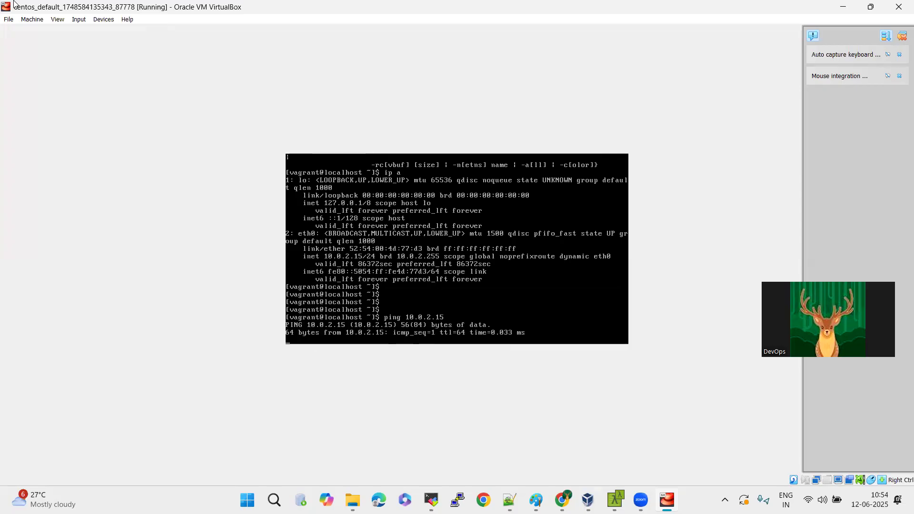
{"action": "key", "text": "ctrl+c"}
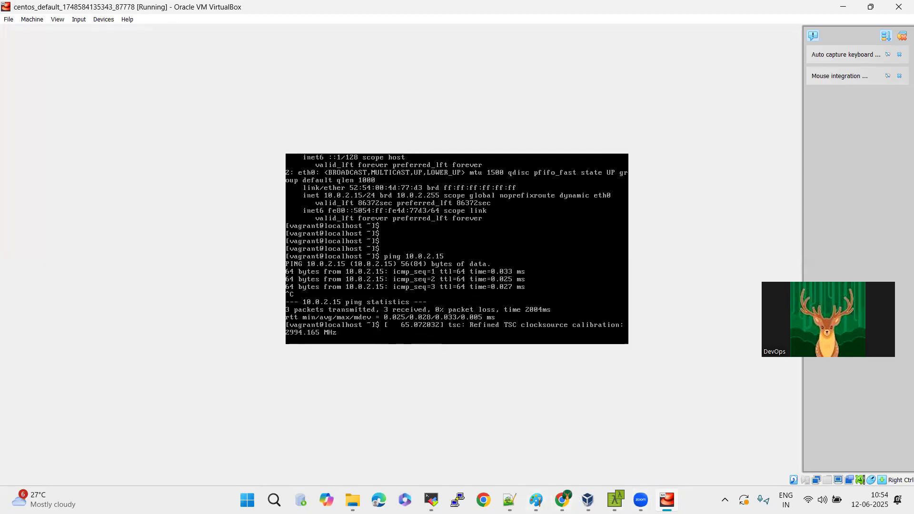
Switch to MobaXterm and start a new SSH session to remote host 10.0.2.15 with username vagrant on port 22.
{"action": "left_click", "coordinate": [432, 499]}
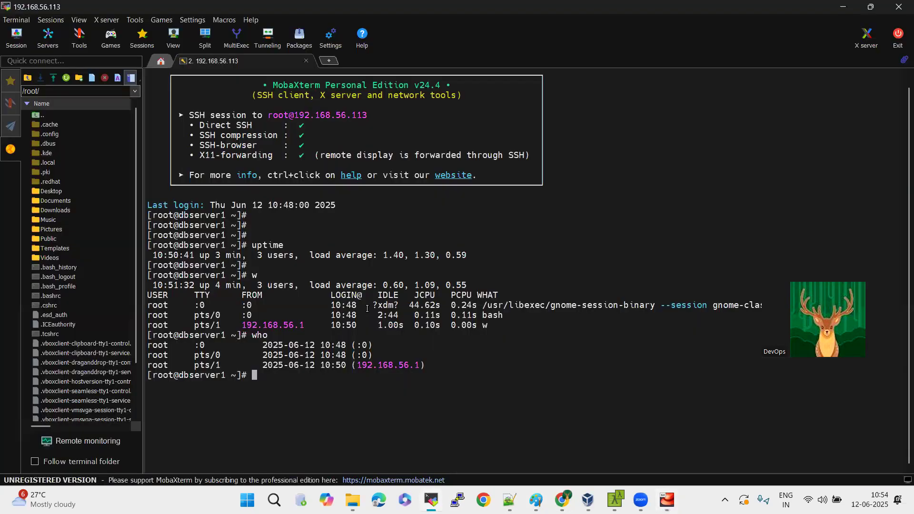
{"action": "left_click", "coordinate": [16, 38]}
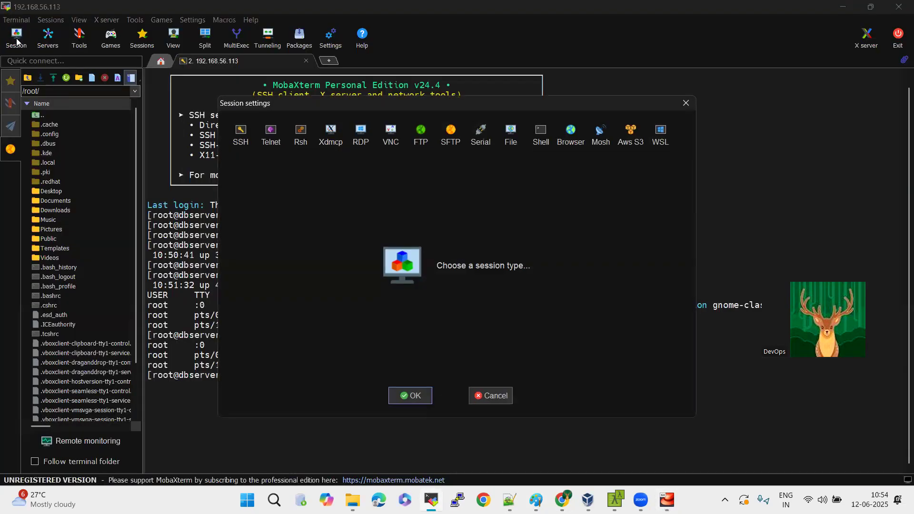
{"action": "left_click", "coordinate": [241, 133]}
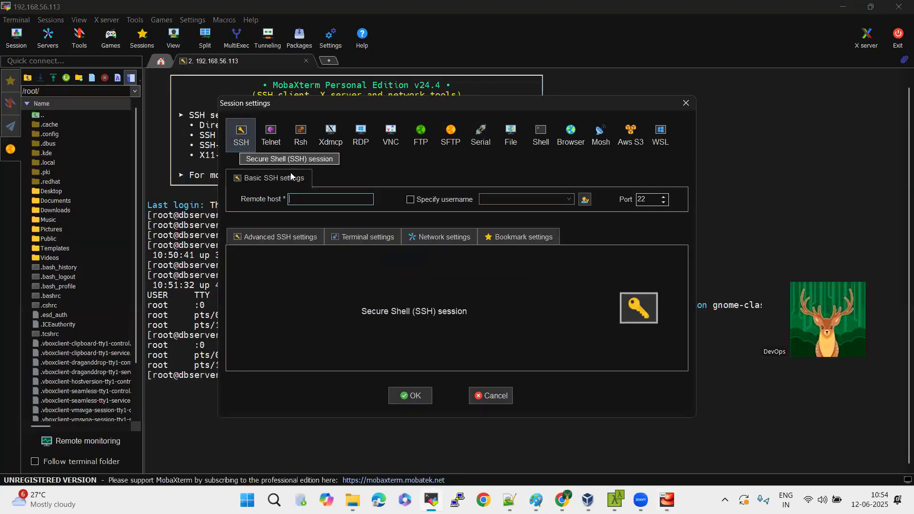
{"action": "type", "text": "10.0.2.15"}
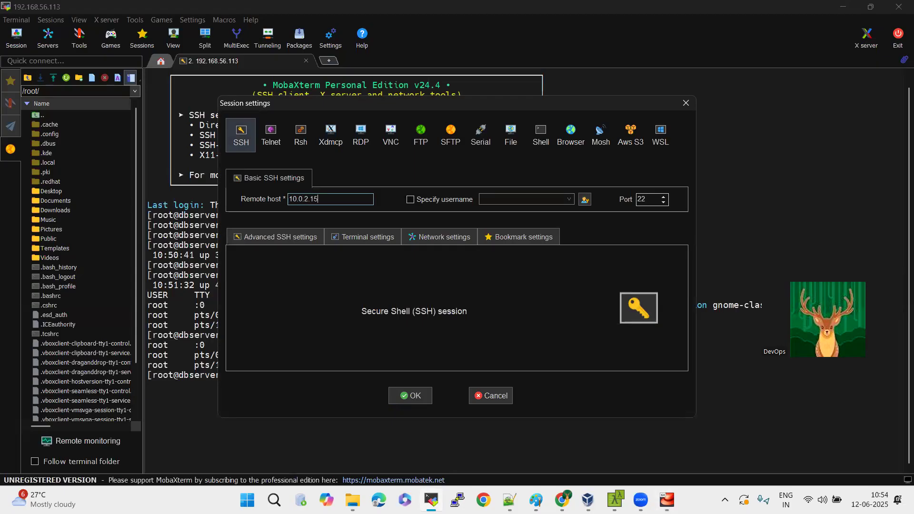
{"action": "left_click", "coordinate": [410, 199]}
{"action": "type", "text": "v"}
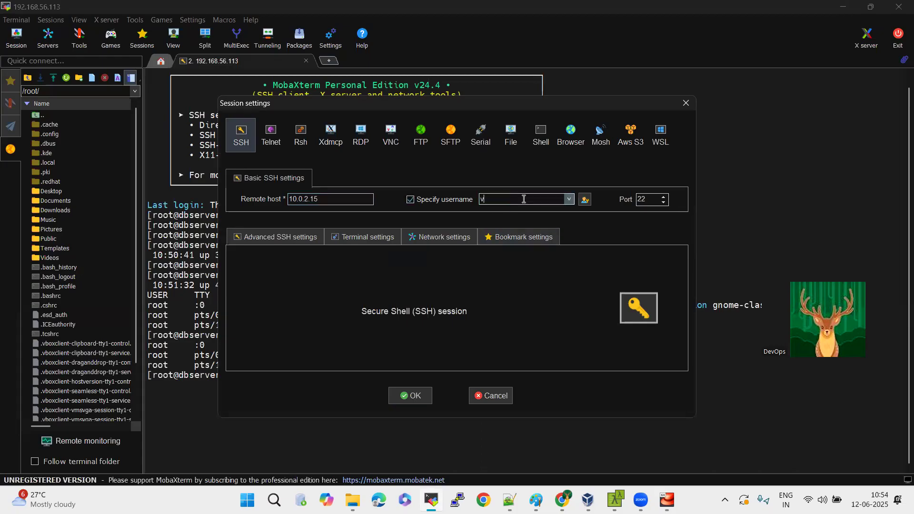
{"action": "type", "text": "agrant"}
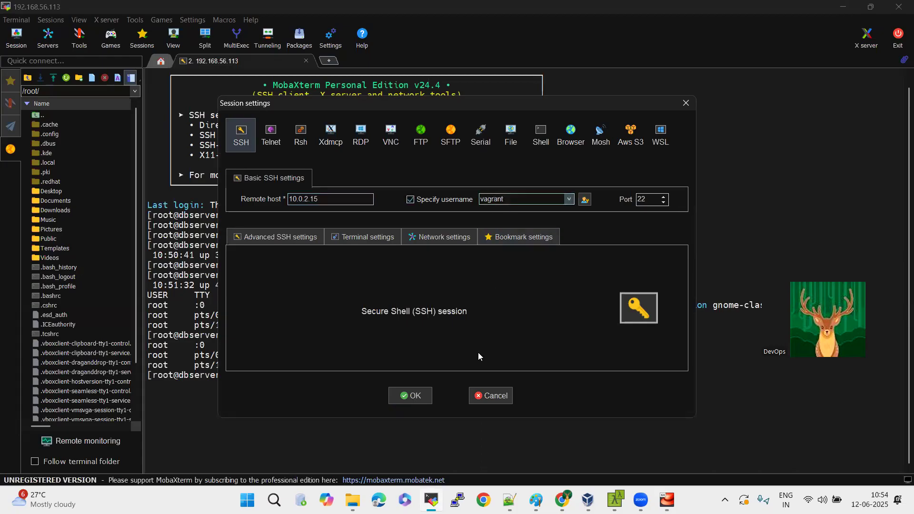
{"action": "left_click", "coordinate": [426, 396]}
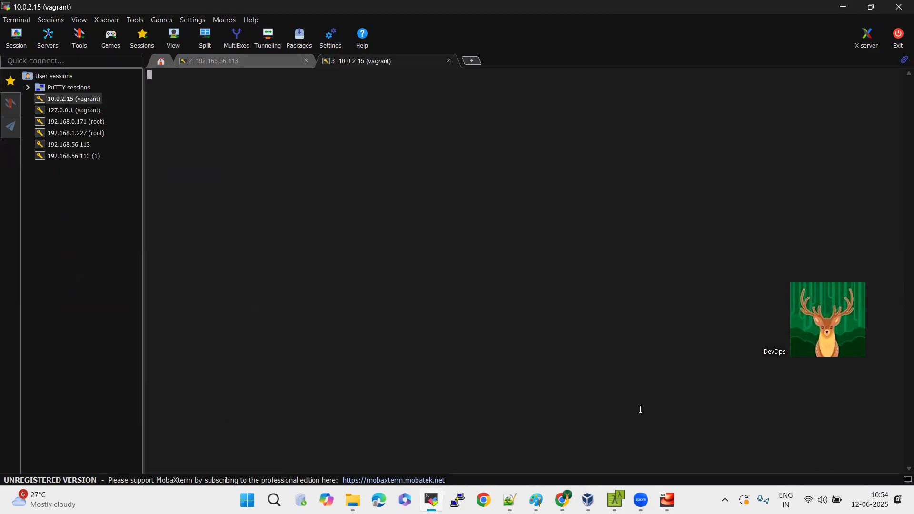
Return to the CentOS machine's console and open a root shell with sudo -i.
{"action": "mouse_move", "coordinate": [667, 500]}
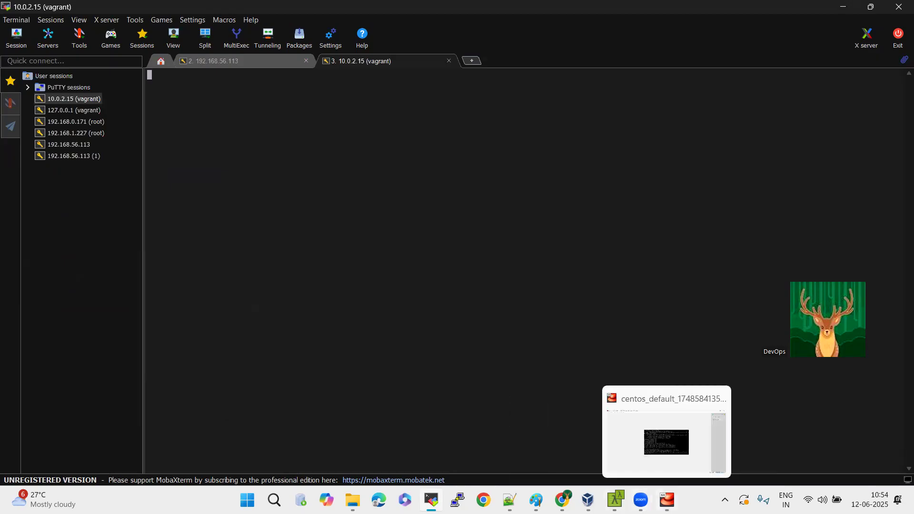
{"action": "left_click", "coordinate": [666, 500]}
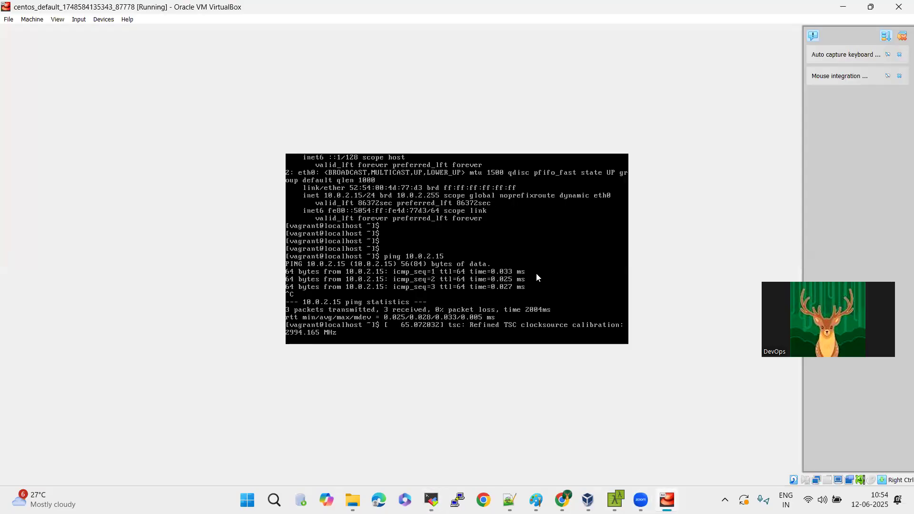
{"action": "key", "text": "ctrl+c"}
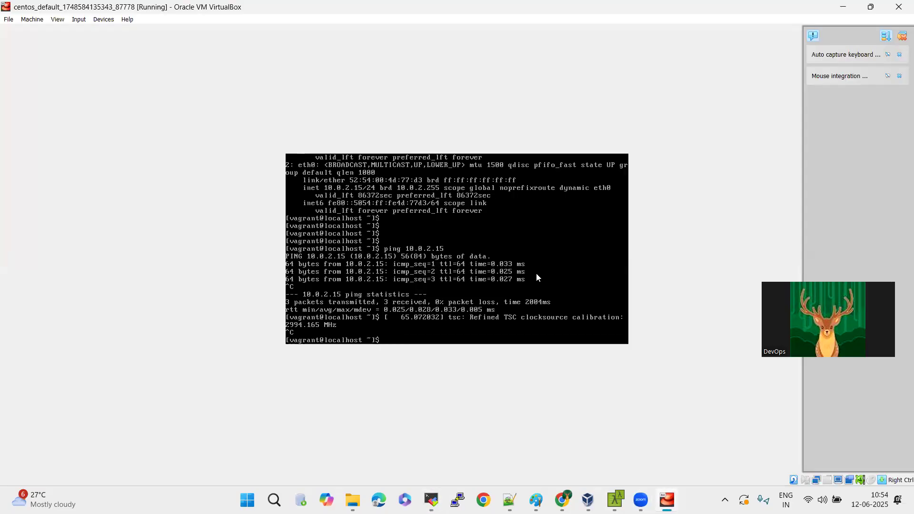
{"action": "key", "text": "Return"}
{"action": "key", "text": "Return"}
{"action": "type", "text": "sud"}
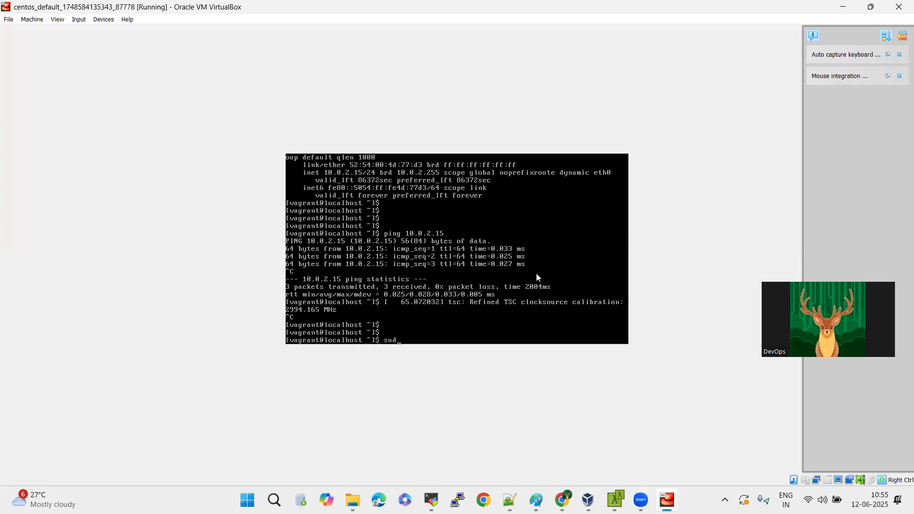
{"action": "type", "text": "o -i"}
{"action": "key", "text": "Return"}
{"action": "key", "text": "Return"}
{"action": "key", "text": "Return"}
{"action": "key", "text": "Return"}
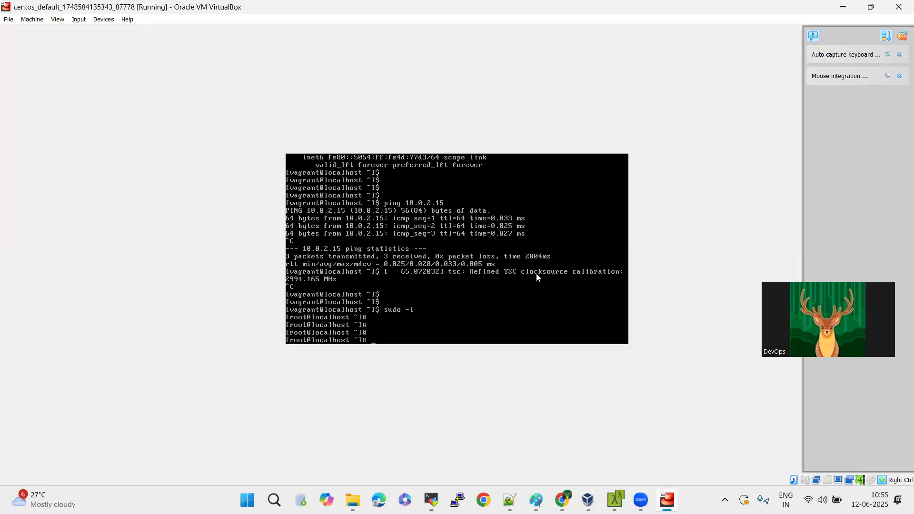
Check the firewall's state with service firewalld status.
{"action": "type", "text": "servivce"}
{"action": "key", "text": "BackSpace"}
{"action": "type", "text": "ce fir"}
{"action": "key", "text": "BackSpace"}
{"action": "type", "text": "rewalld status"}
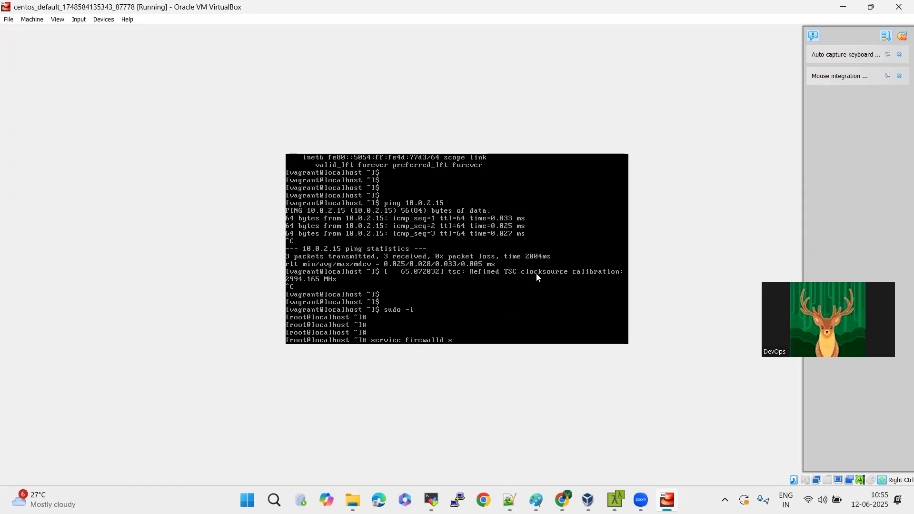
{"action": "key", "text": "Return"}
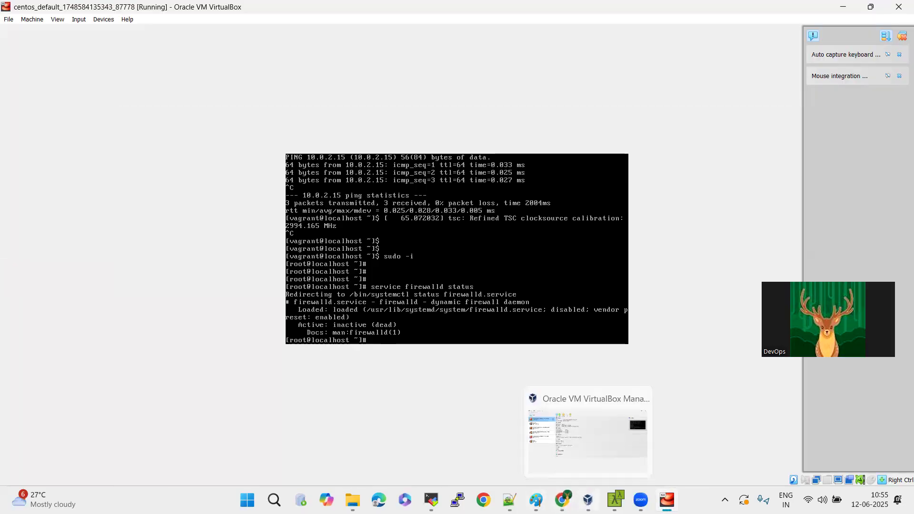
{"action": "left_click", "coordinate": [588, 500]}
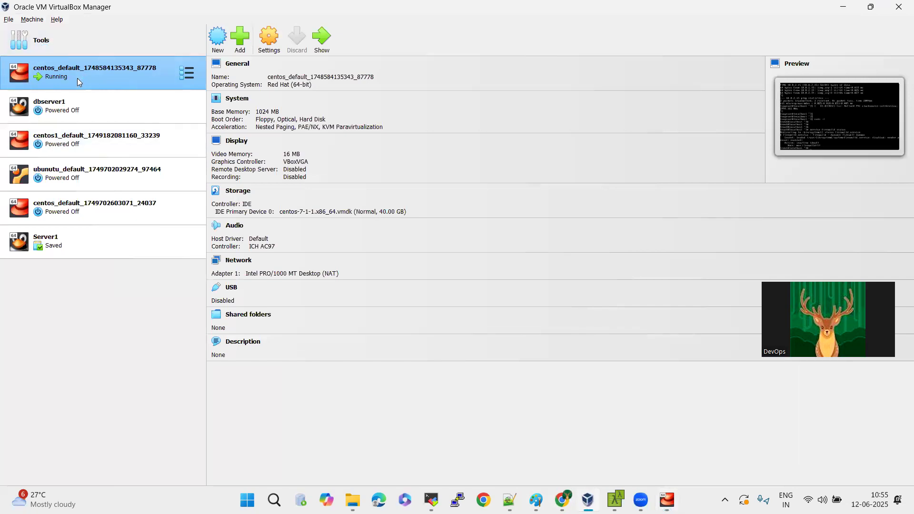
{"action": "left_click", "coordinate": [240, 265]}
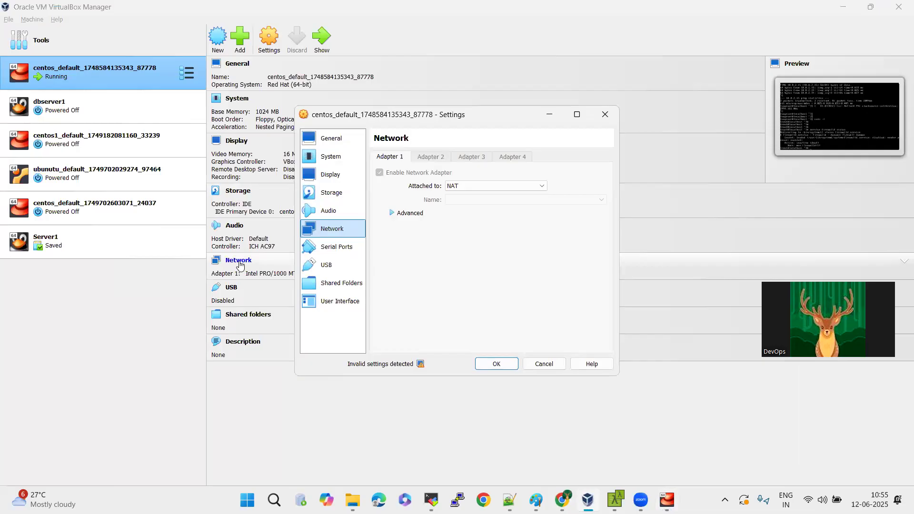
{"action": "left_click", "coordinate": [471, 192]}
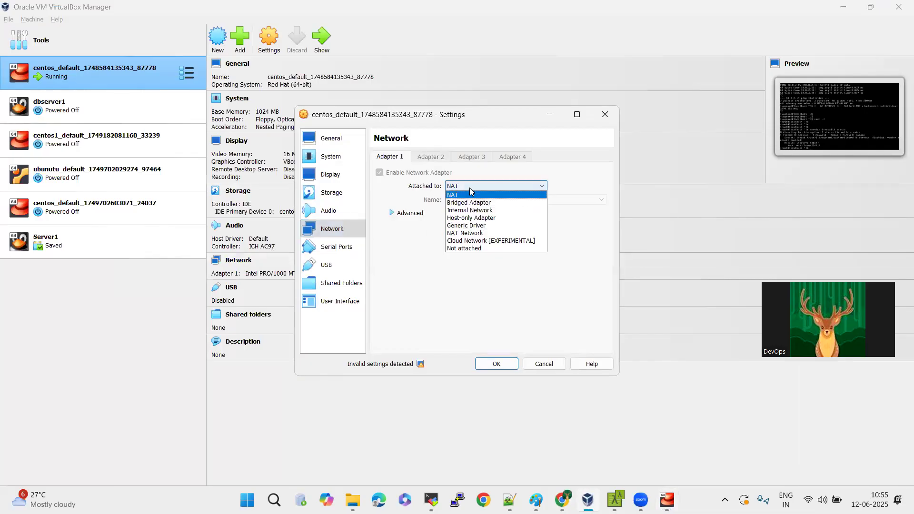
{"action": "left_click", "coordinate": [491, 218]}
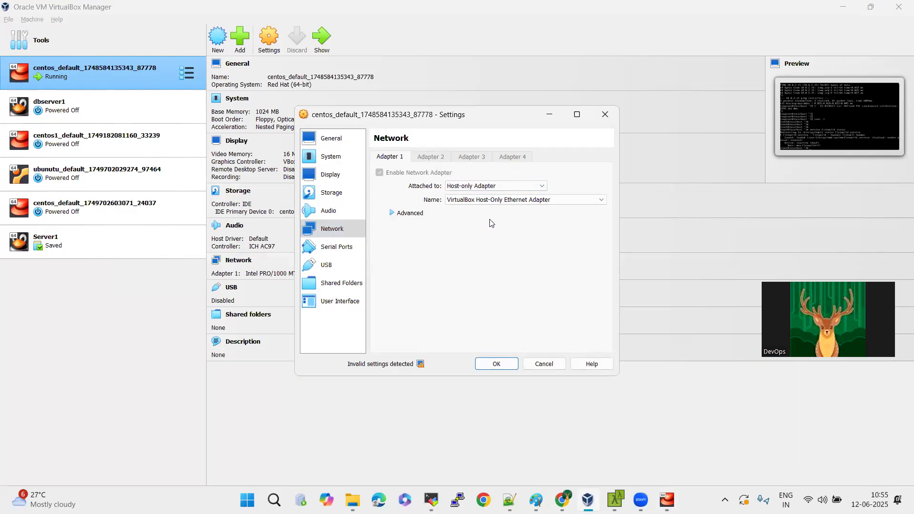
{"action": "left_click", "coordinate": [393, 214]}
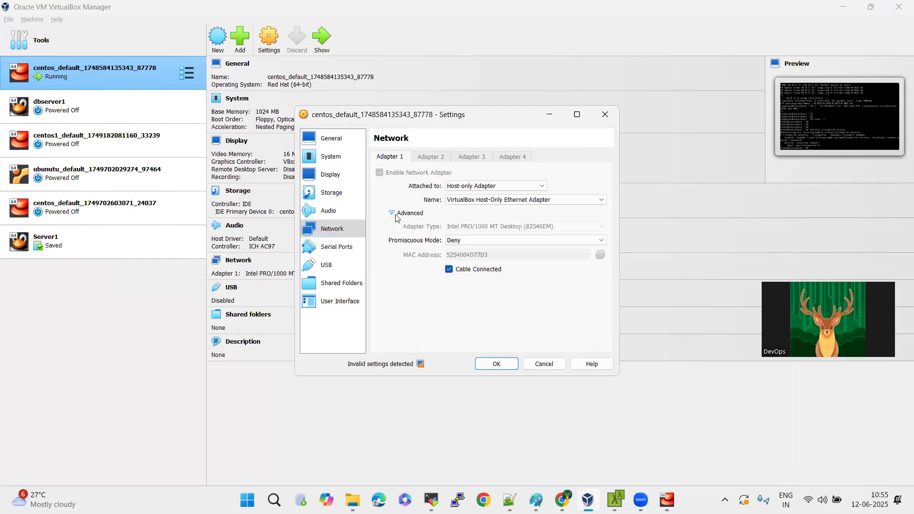
{"action": "left_click", "coordinate": [510, 241]}
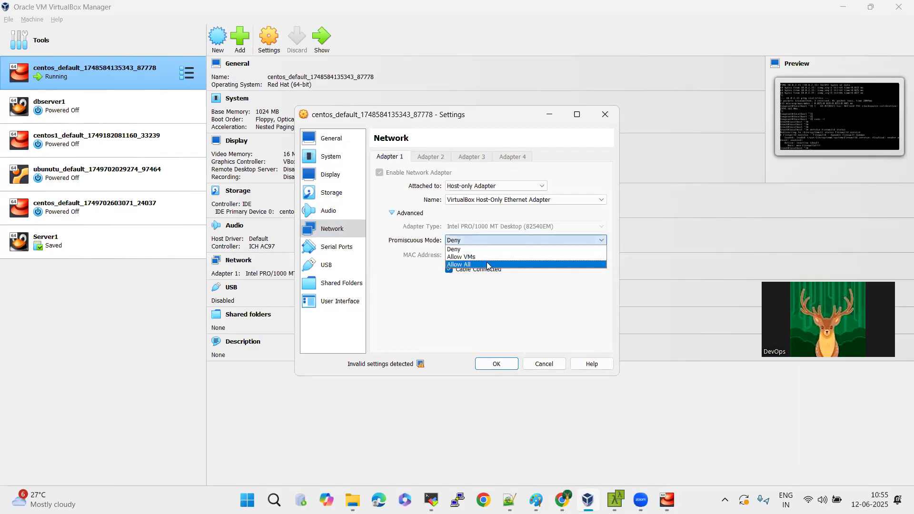
{"action": "left_click", "coordinate": [487, 265]}
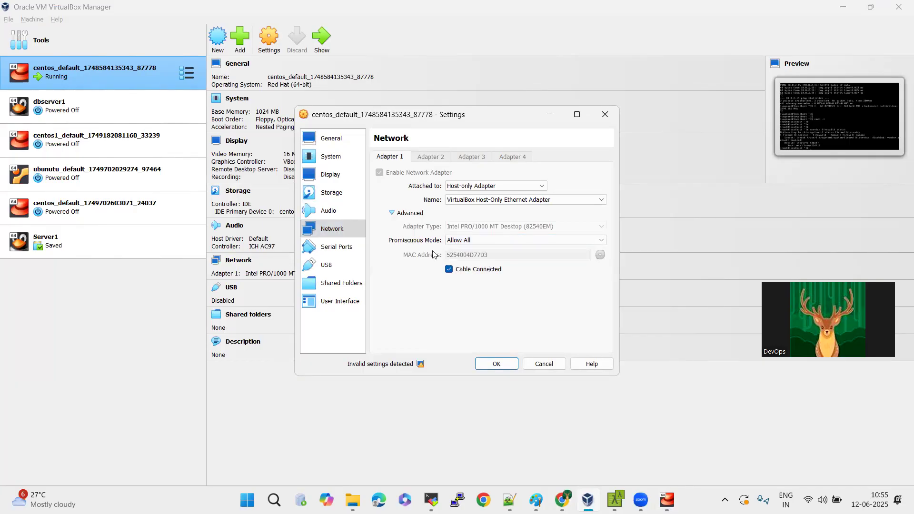
{"action": "left_click", "coordinate": [604, 111]}
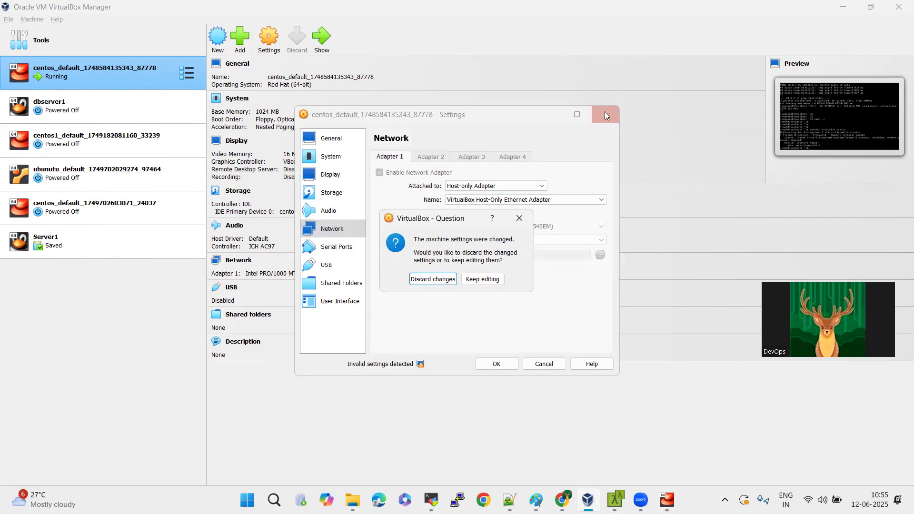
{"action": "left_click", "coordinate": [453, 277]}
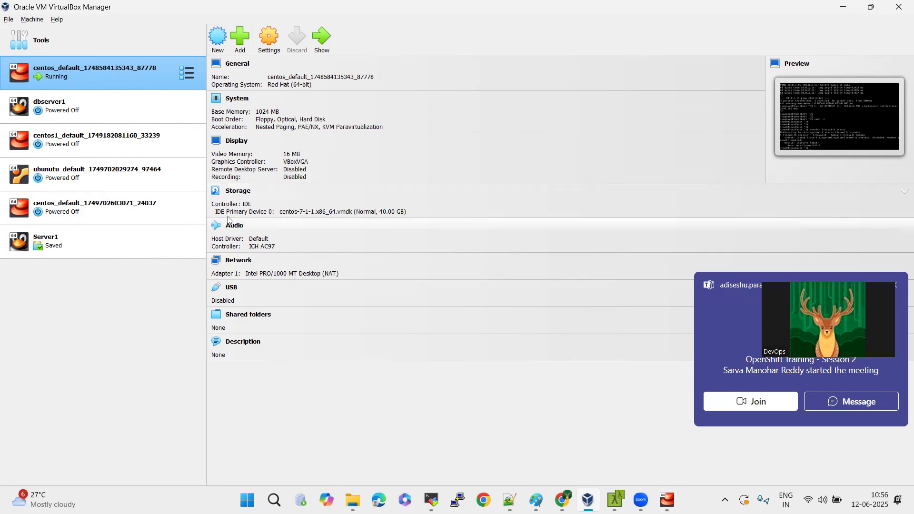
{"action": "left_click", "coordinate": [239, 260]}
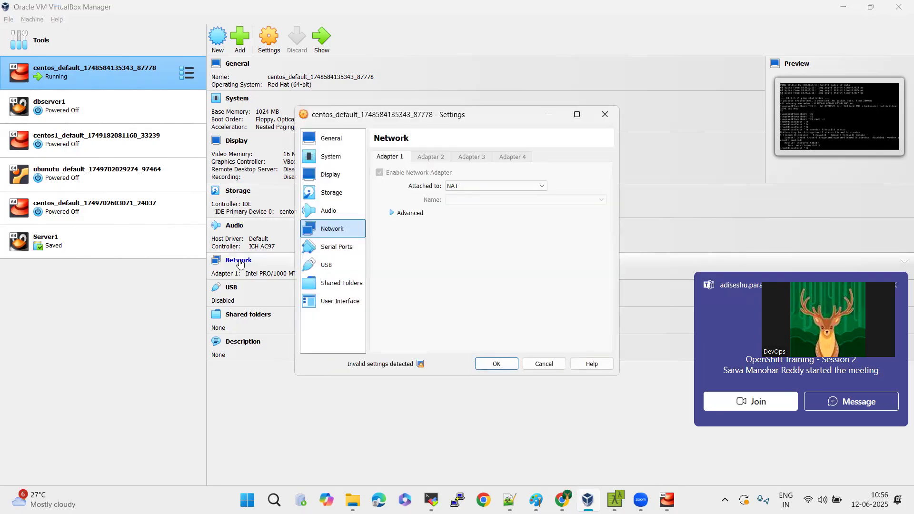
{"action": "left_click", "coordinate": [467, 190]}
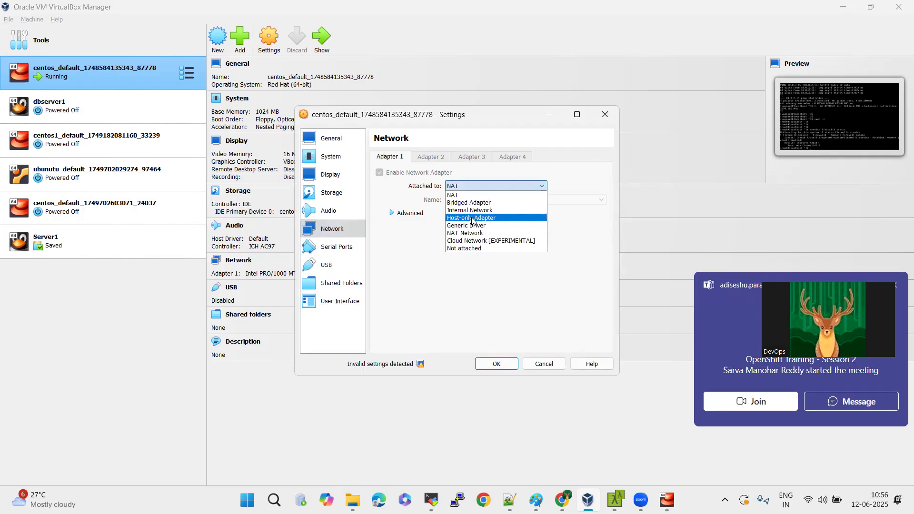
{"action": "left_click", "coordinate": [472, 218]}
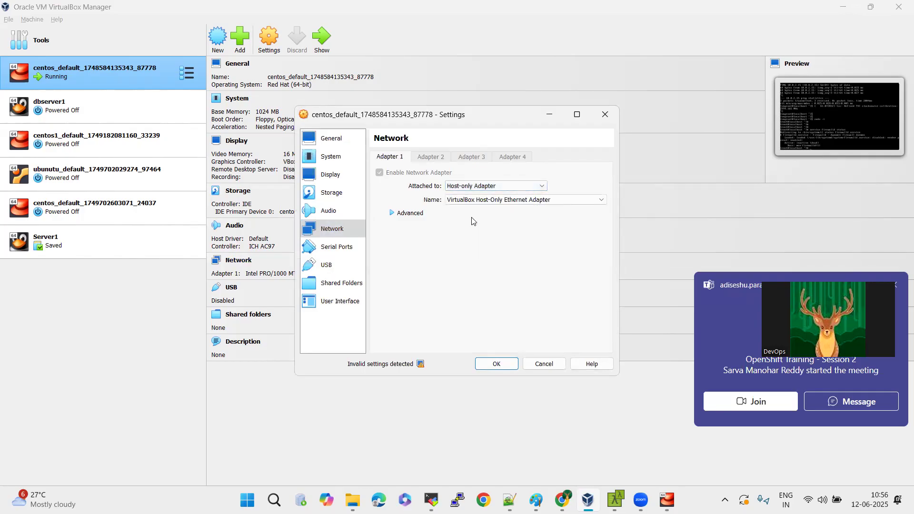
{"action": "left_click", "coordinate": [393, 213]}
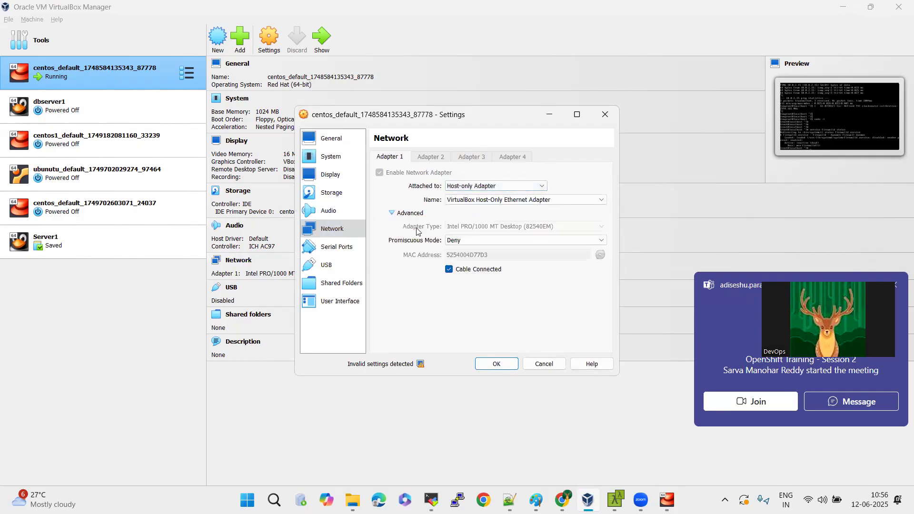
{"action": "left_click", "coordinate": [470, 240]}
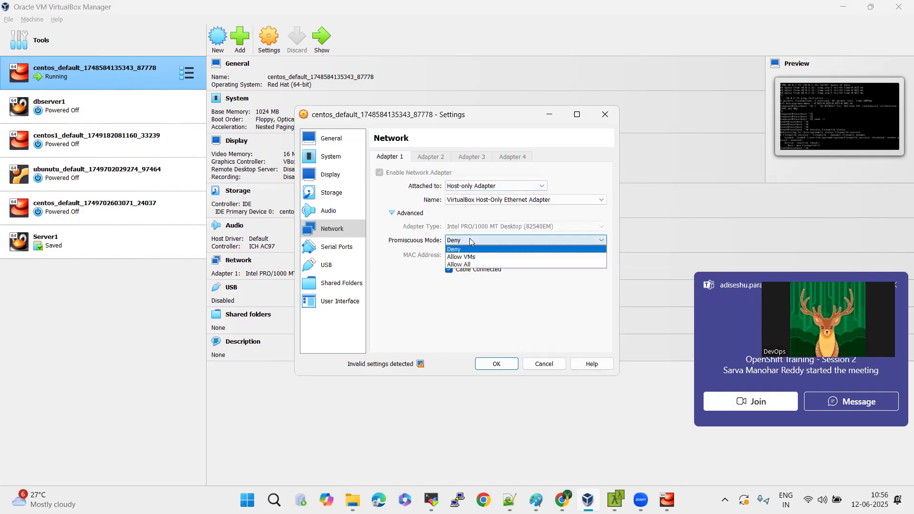
{"action": "left_click", "coordinate": [472, 265]}
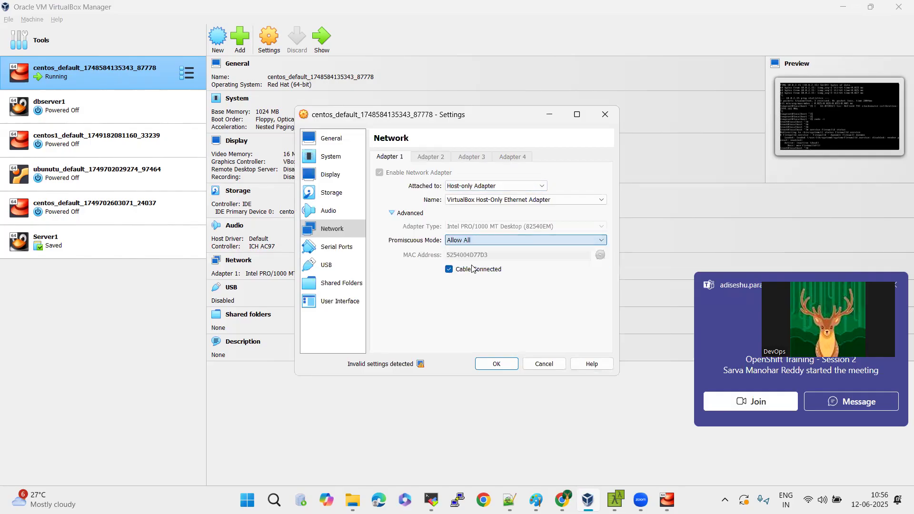
{"action": "left_click", "coordinate": [491, 365]}
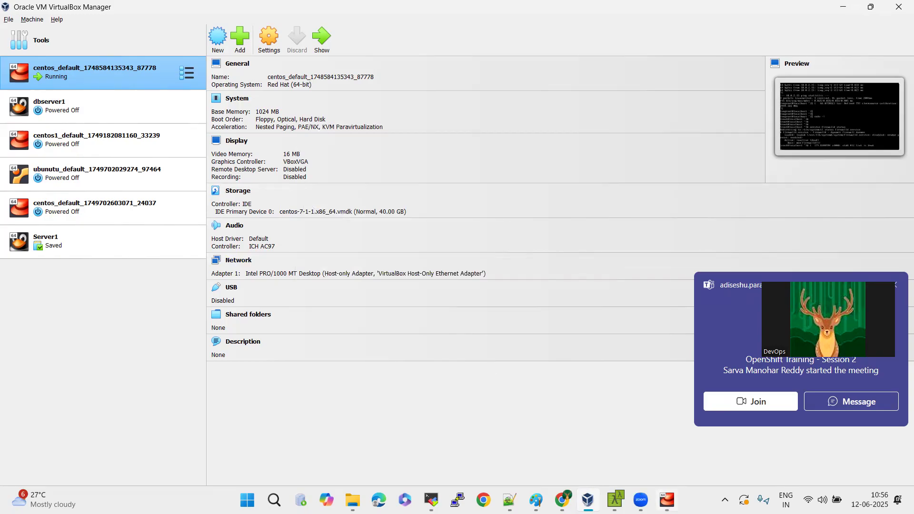
Return to the CentOS machine's console and list its network addresses with ip a.
{"action": "left_click", "coordinate": [667, 499]}
{"action": "left_click", "coordinate": [501, 243]}
{"action": "key", "text": "Return"}
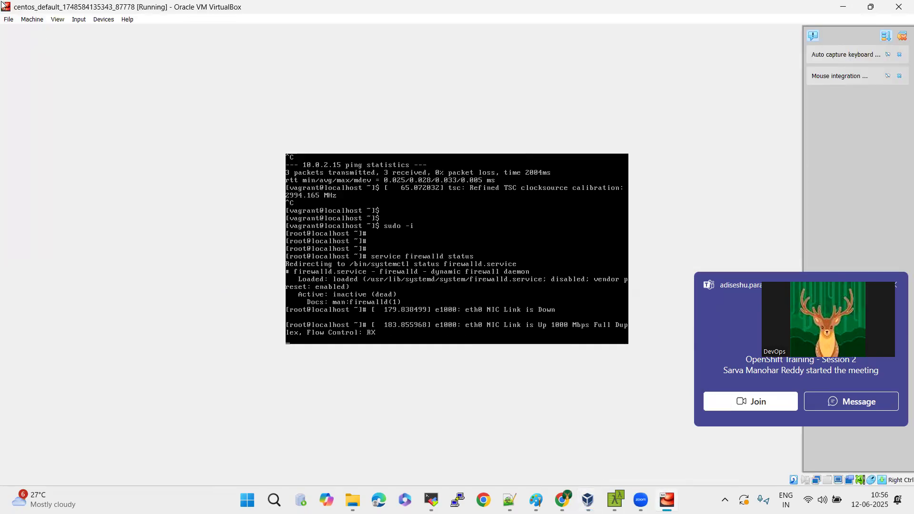
{"action": "key", "text": "Return"}
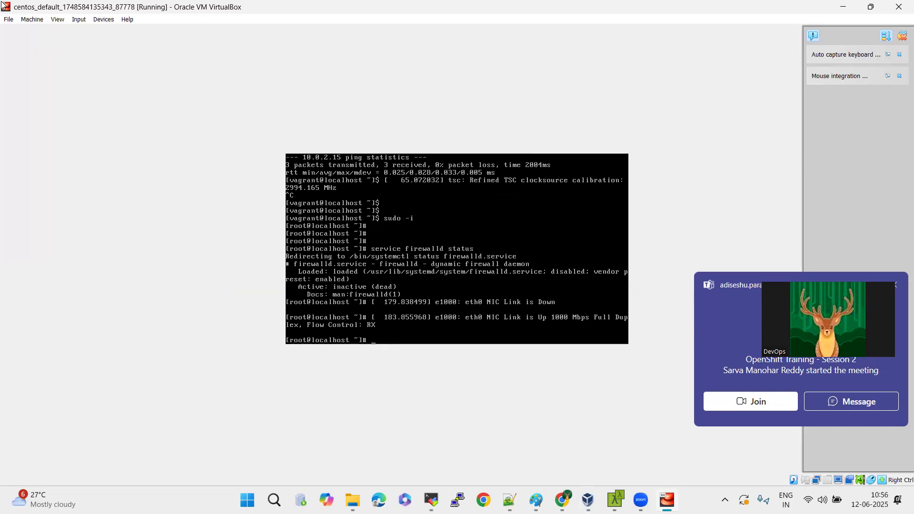
{"action": "type", "text": "ip a"}
{"action": "key", "text": "Return"}
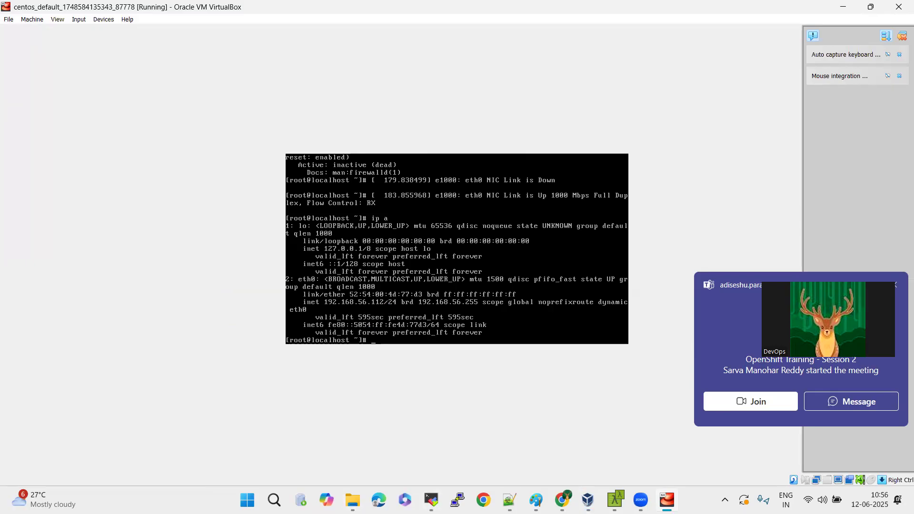
Switch to MobaXterm, close the 10.0.2.15 session, and start an SSH session to remote host 192.168.56.112.
{"action": "left_click", "coordinate": [431, 499]}
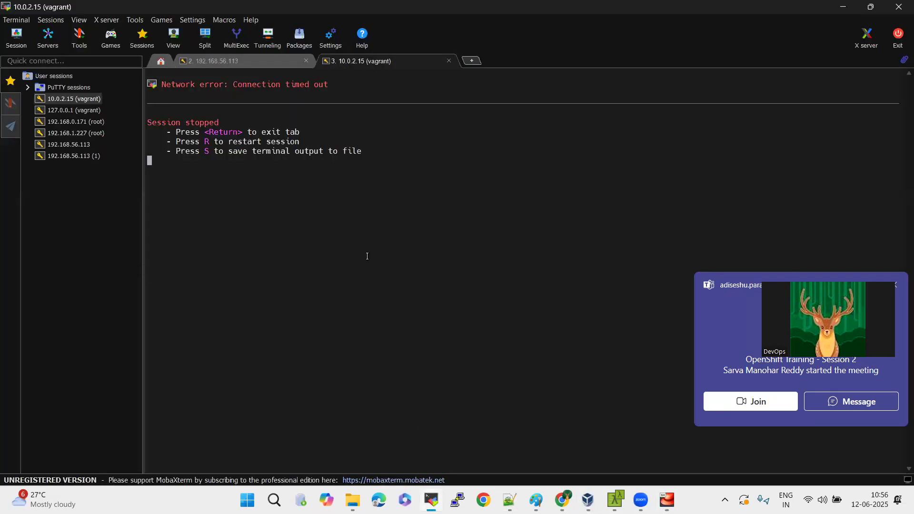
{"action": "left_click", "coordinate": [449, 61]}
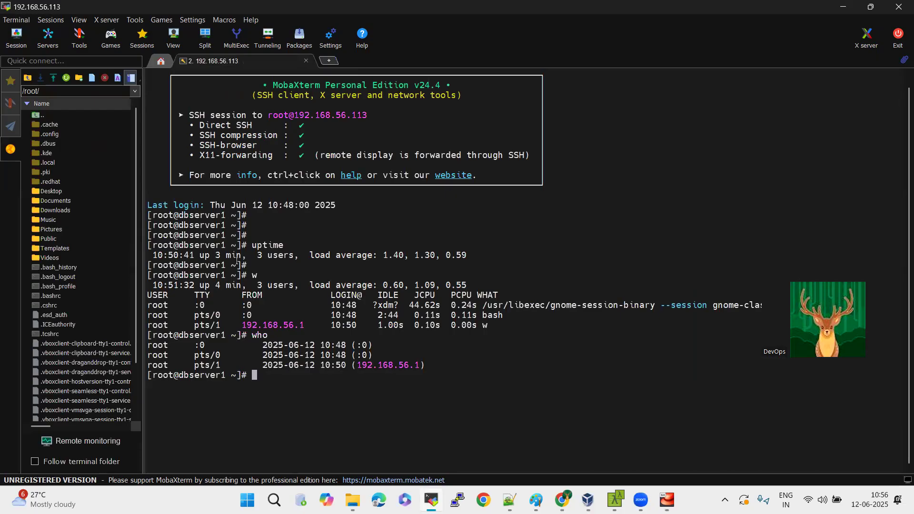
{"action": "left_click", "coordinate": [16, 37]}
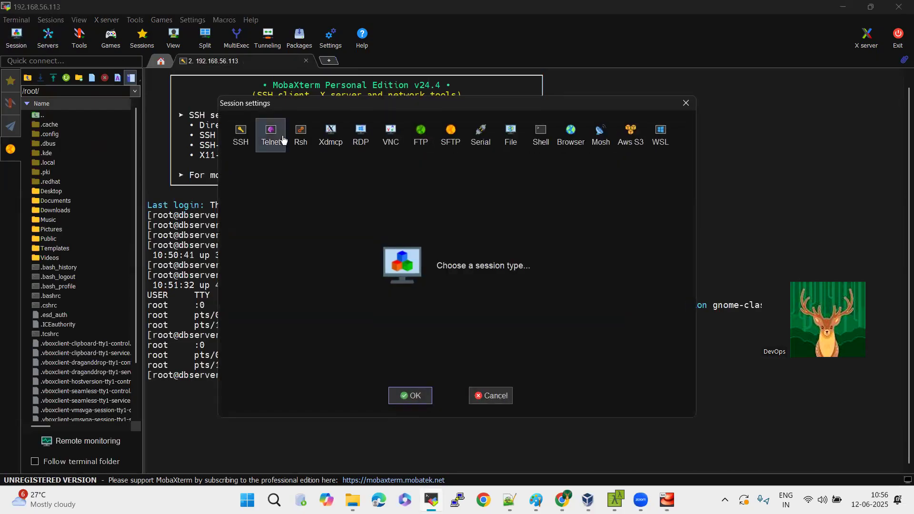
{"action": "left_click", "coordinate": [254, 139]}
{"action": "type", "text": "192.168.56.112"}
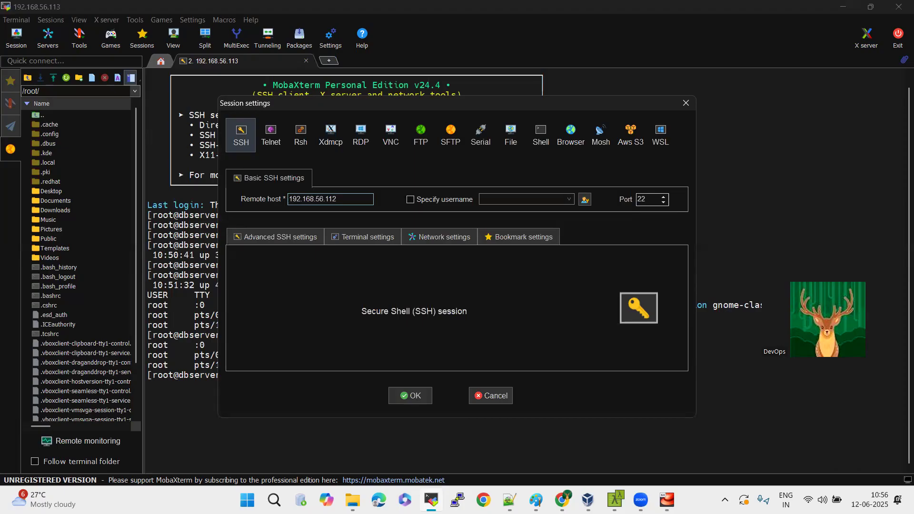
{"action": "key", "text": "Return"}
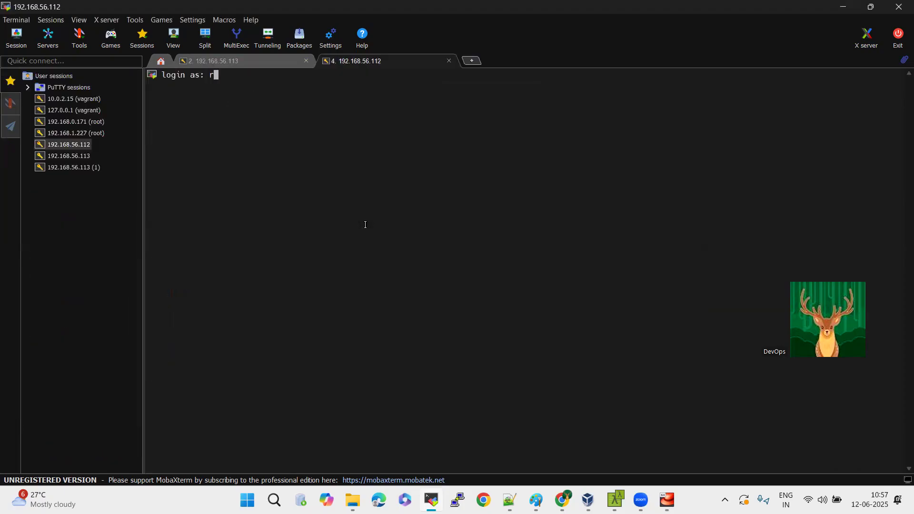
Try to log in to 192.168.56.112 as vagrant, restart the session to try root, and close the session.
{"action": "type", "text": "vagrant"}
{"action": "key", "text": "Return"}
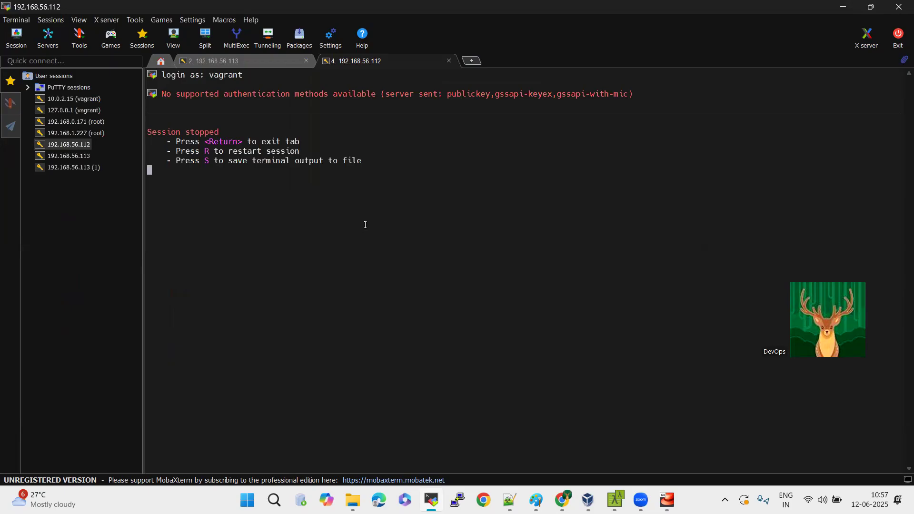
{"action": "key", "text": "r"}
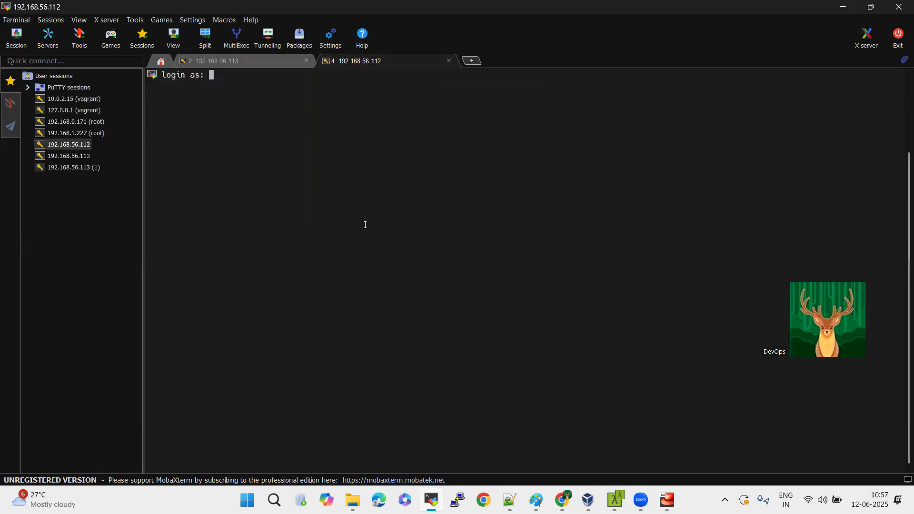
{"action": "type", "text": "root"}
{"action": "key", "text": "Return"}
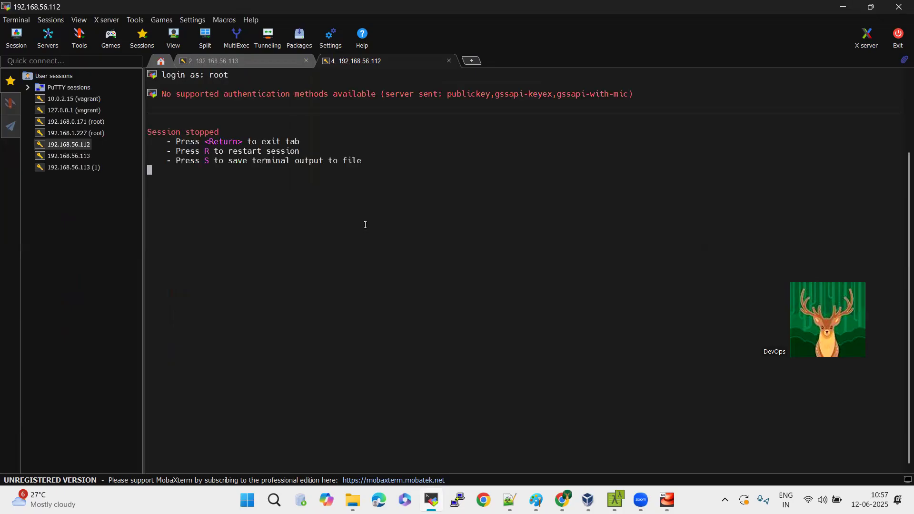
{"action": "left_click", "coordinate": [448, 61]}
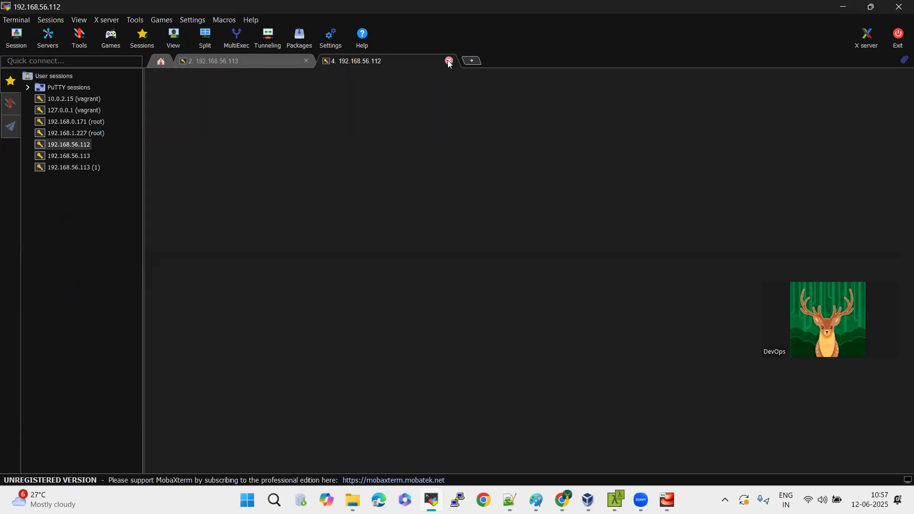
Try a new SSH session to 192.168.56.112 with the username vagrant specified, and close it.
{"action": "left_click", "coordinate": [8, 35]}
{"action": "left_click", "coordinate": [241, 135]}
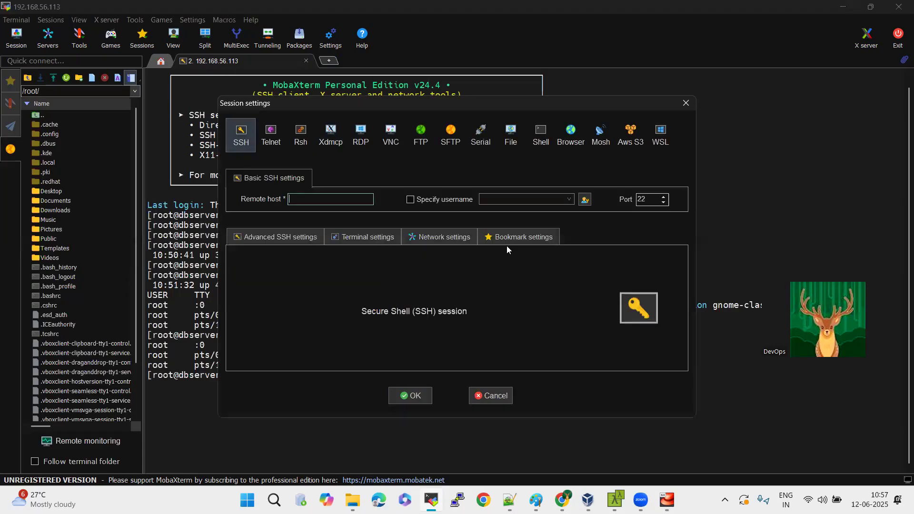
{"action": "type", "text": "192.168.56.112"}
{"action": "left_click", "coordinate": [411, 199]}
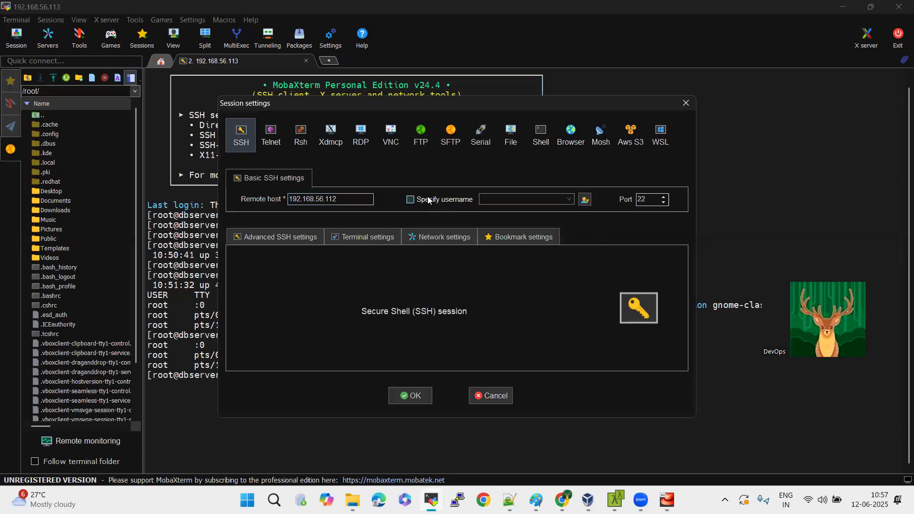
{"action": "type", "text": "vagrant"}
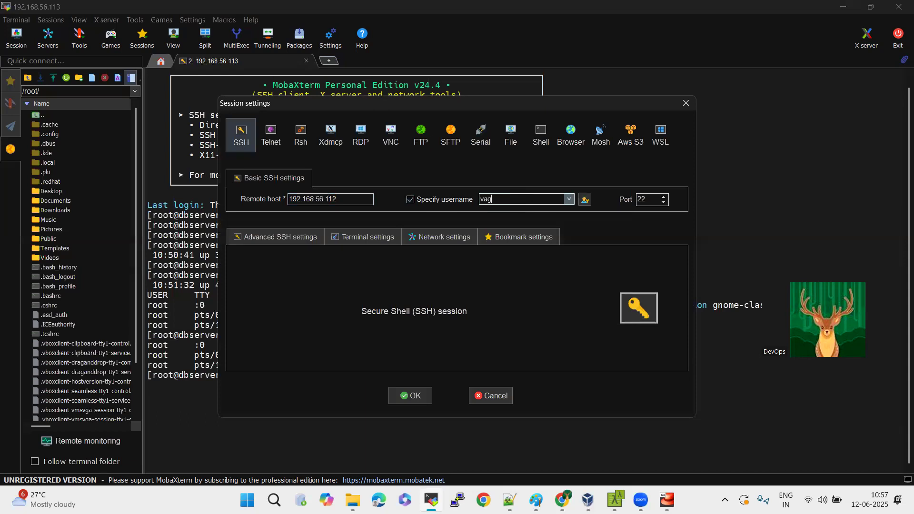
{"action": "left_click", "coordinate": [410, 395]}
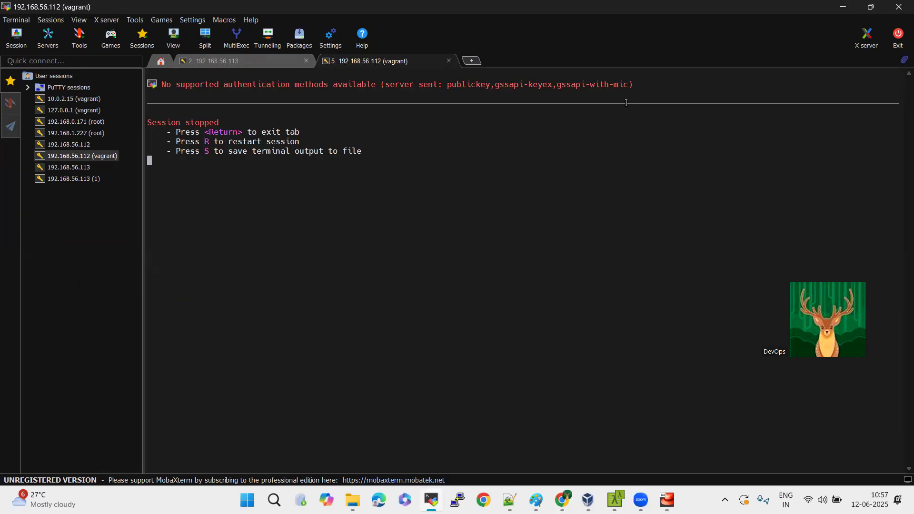
{"action": "left_click", "coordinate": [449, 61]}
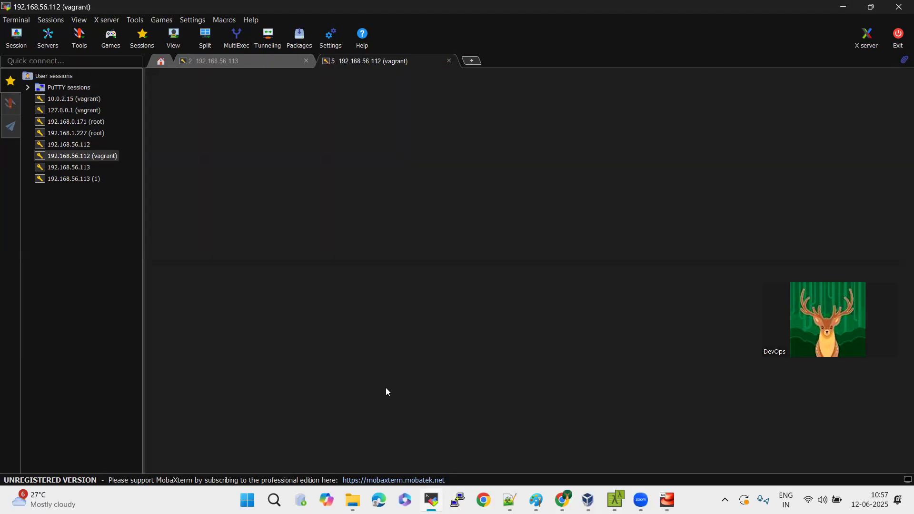
{"action": "mouse_move", "coordinate": [587, 499]}
{"action": "left_click", "coordinate": [588, 430]}
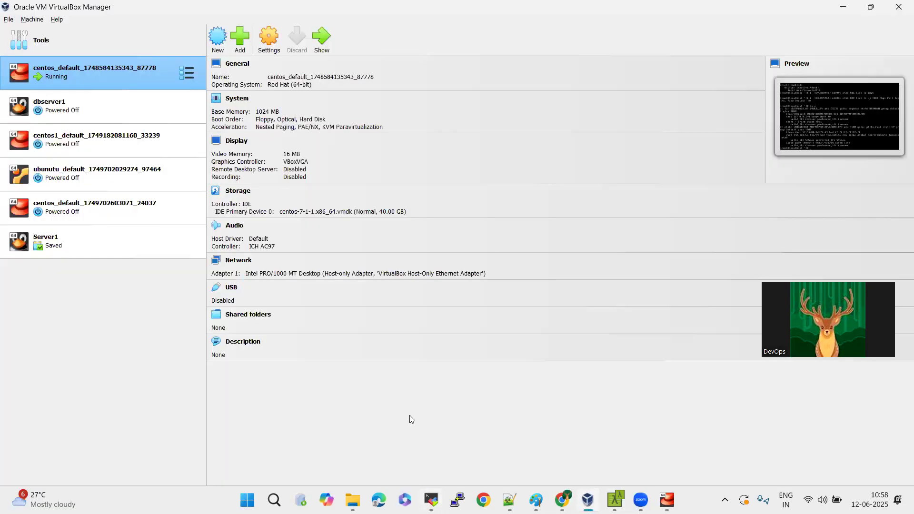
{"action": "left_click", "coordinate": [72, 172]}
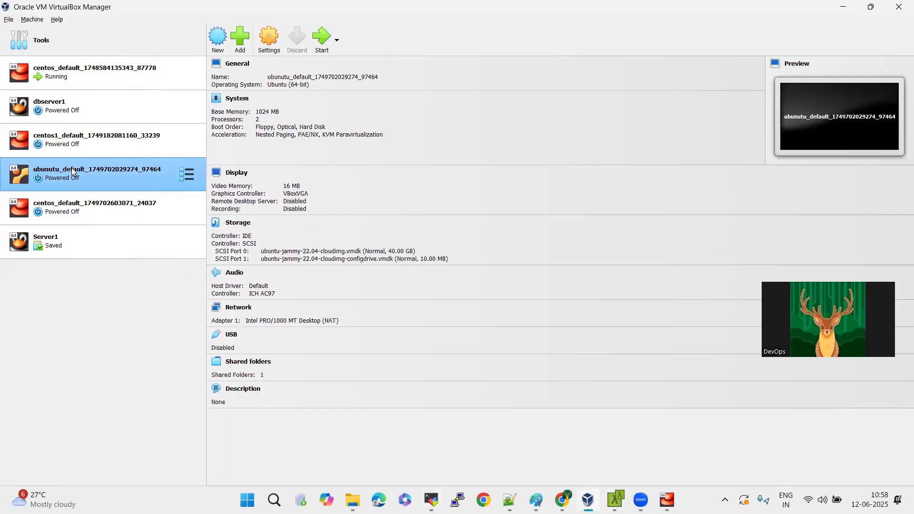
{"action": "right_click", "coordinate": [101, 69]}
{"action": "mouse_move", "coordinate": [149, 185]}
{"action": "left_click", "coordinate": [254, 207]}
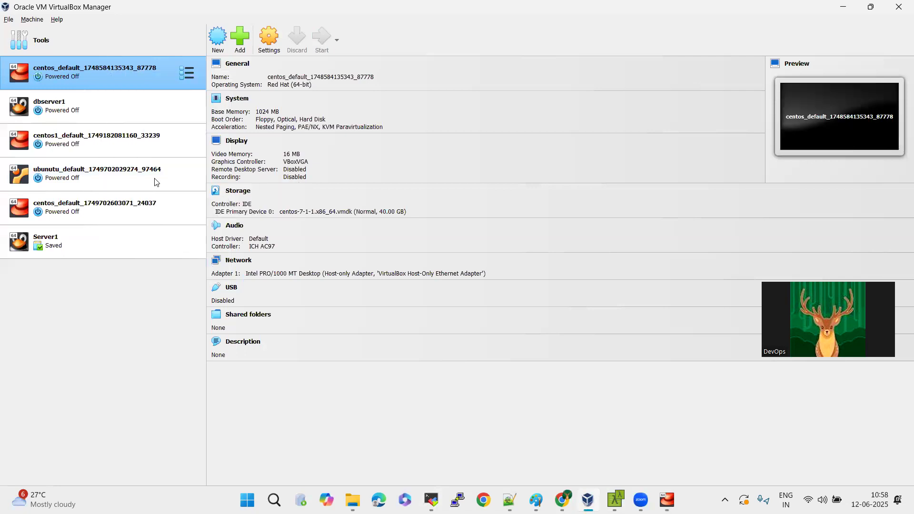
{"action": "left_click", "coordinate": [111, 169]}
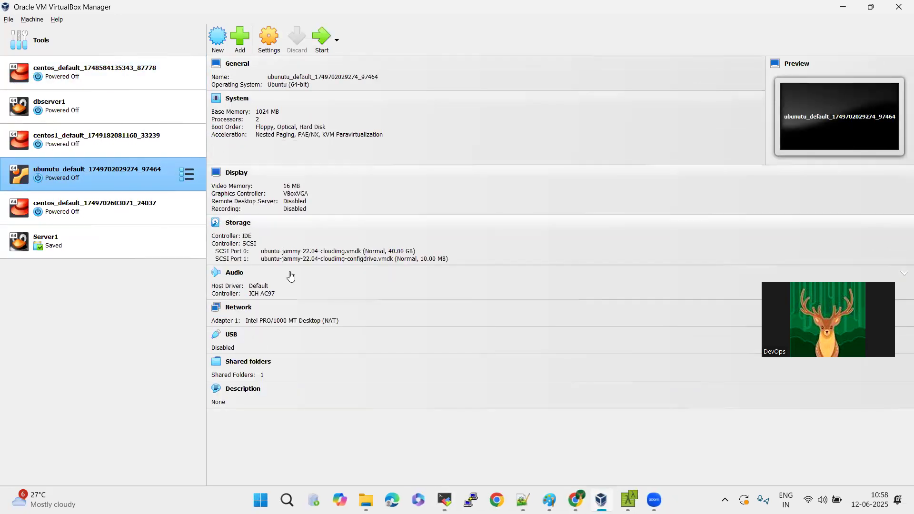
{"action": "left_click", "coordinate": [236, 224]}
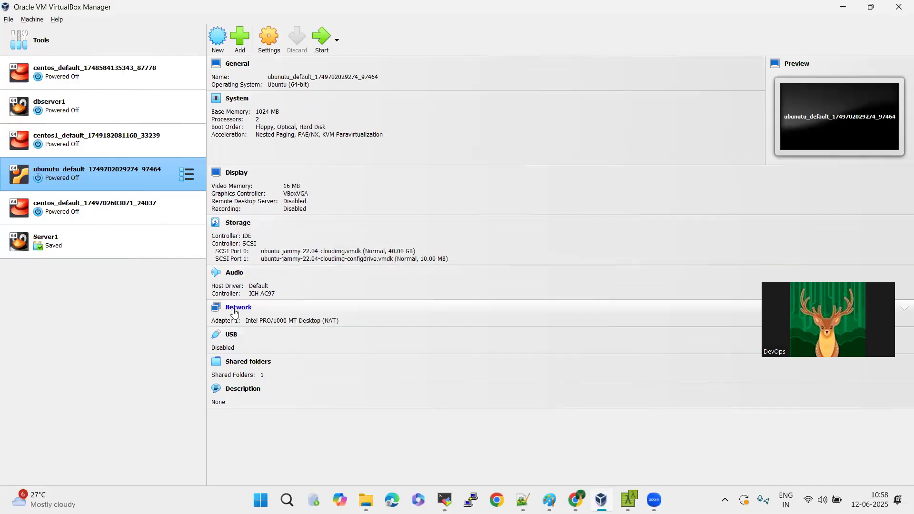
{"action": "left_click", "coordinate": [234, 310]}
{"action": "left_click", "coordinate": [467, 187]}
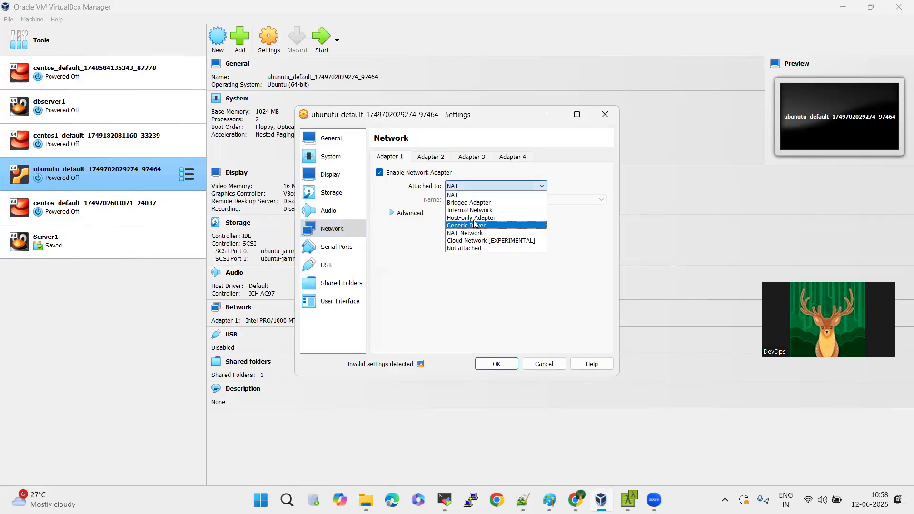
{"action": "left_click", "coordinate": [475, 218]}
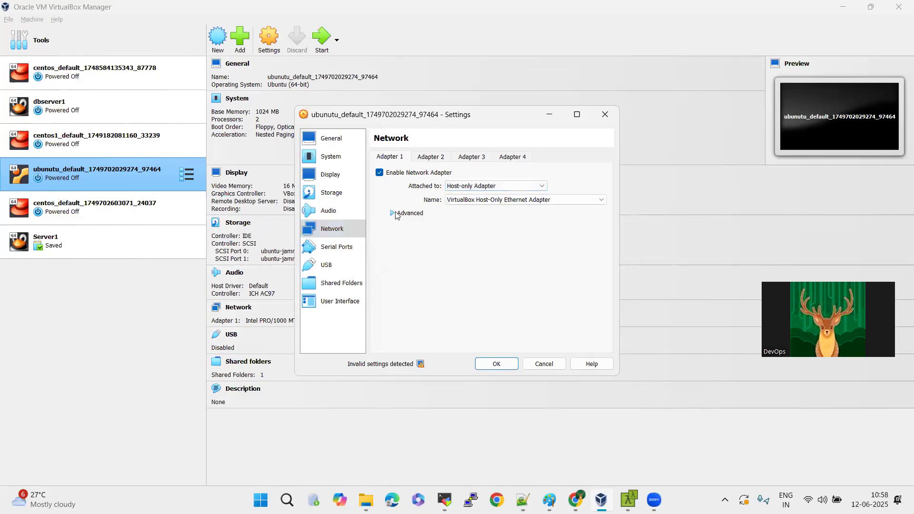
{"action": "left_click", "coordinate": [395, 213]}
{"action": "left_click", "coordinate": [476, 241]}
{"action": "left_click", "coordinate": [475, 266]}
{"action": "left_click", "coordinate": [475, 267]}
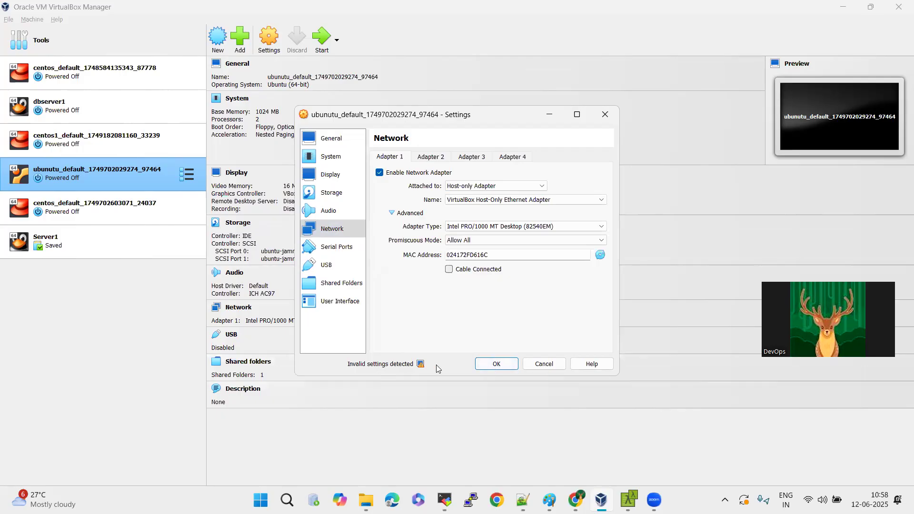
{"action": "left_click", "coordinate": [496, 364]}
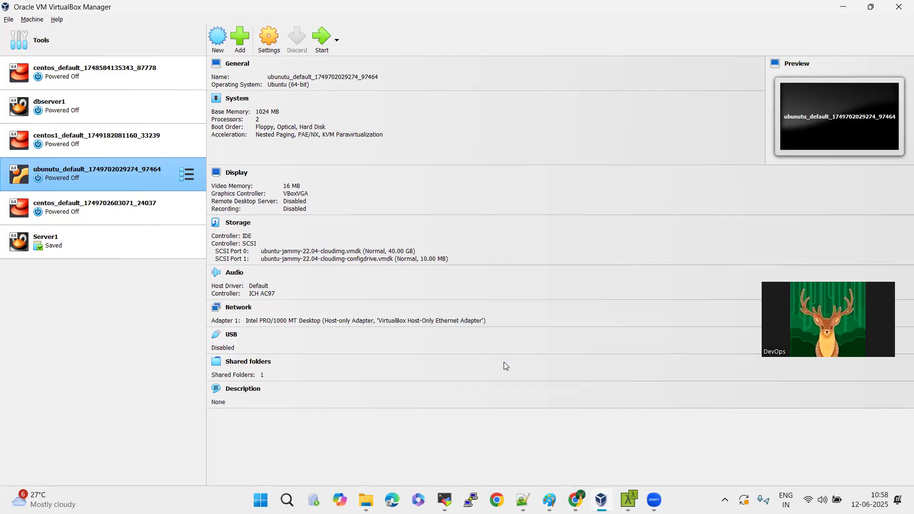
{"action": "left_click", "coordinate": [322, 38]}
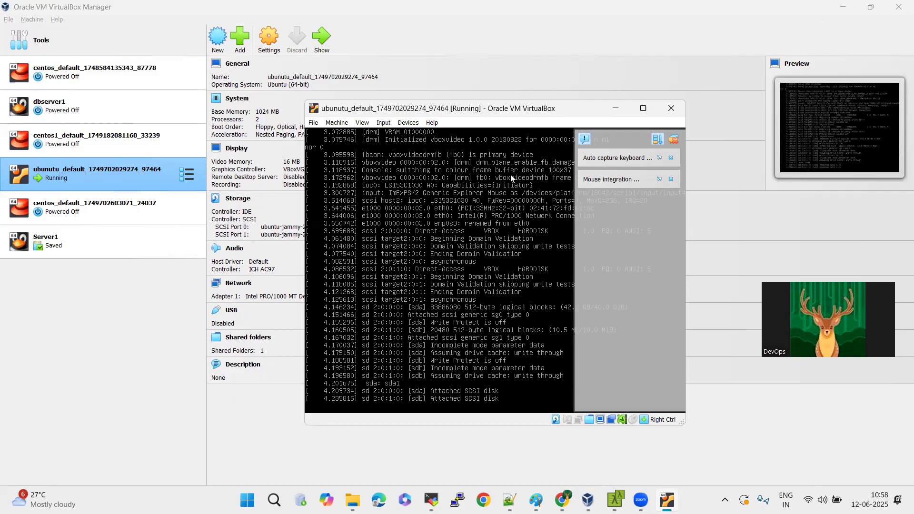
{"action": "left_click", "coordinate": [674, 140]}
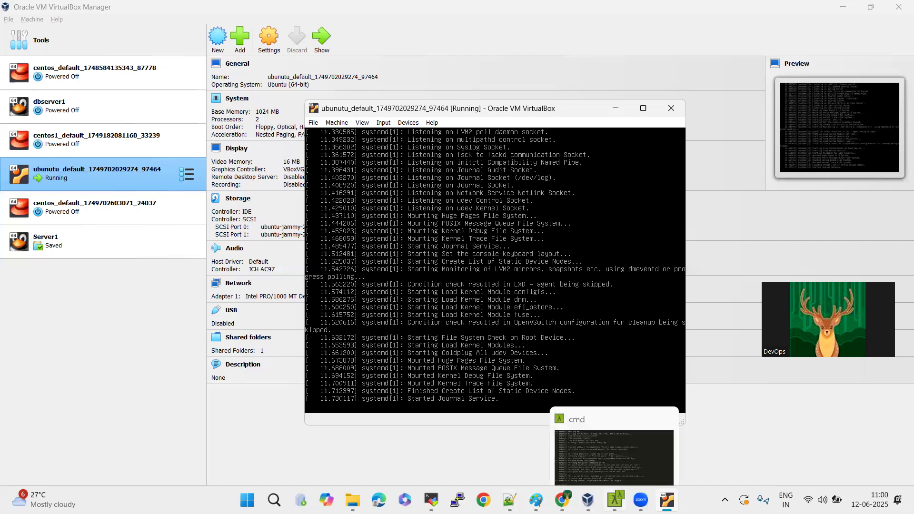
Switch to Cmder, change the working directory from C:\vm\centos to C:\vms, and list its folders with ls.
{"action": "left_click", "coordinate": [615, 500]}
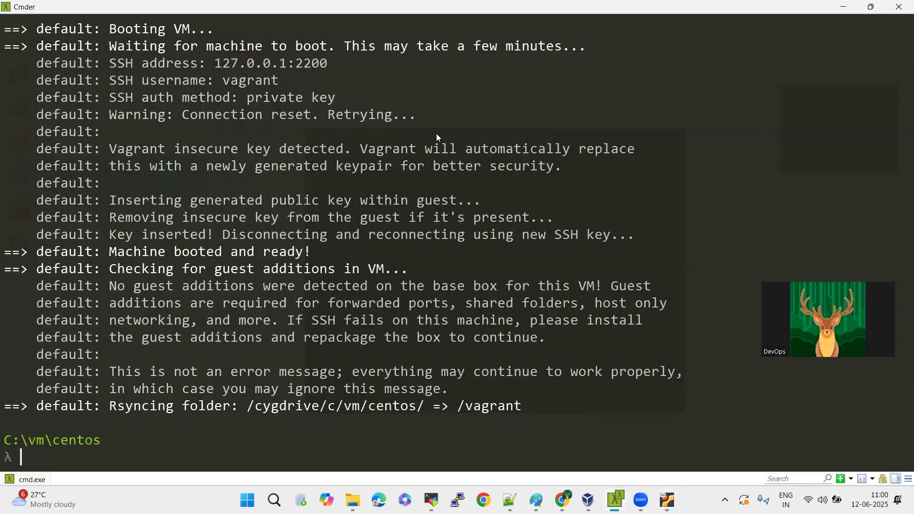
{"action": "type", "text": "cd .."}
{"action": "key", "text": "Return"}
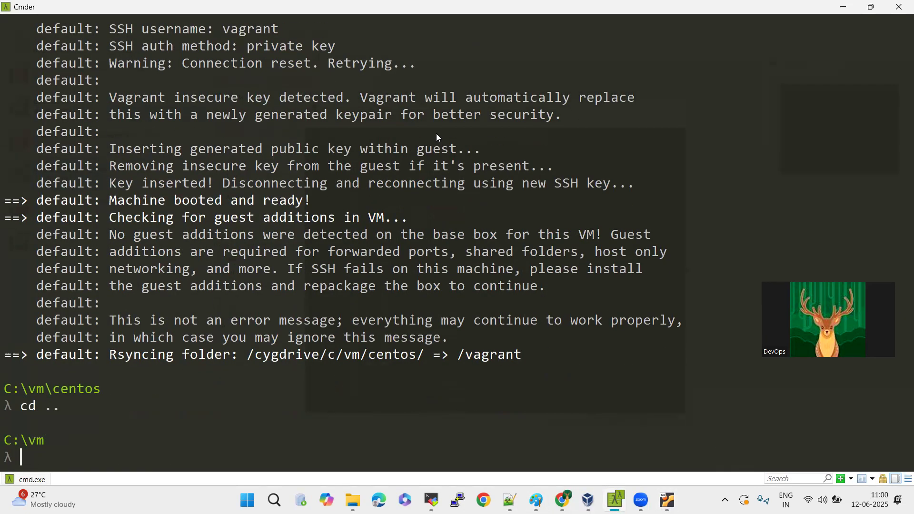
{"action": "type", "text": "cd "}
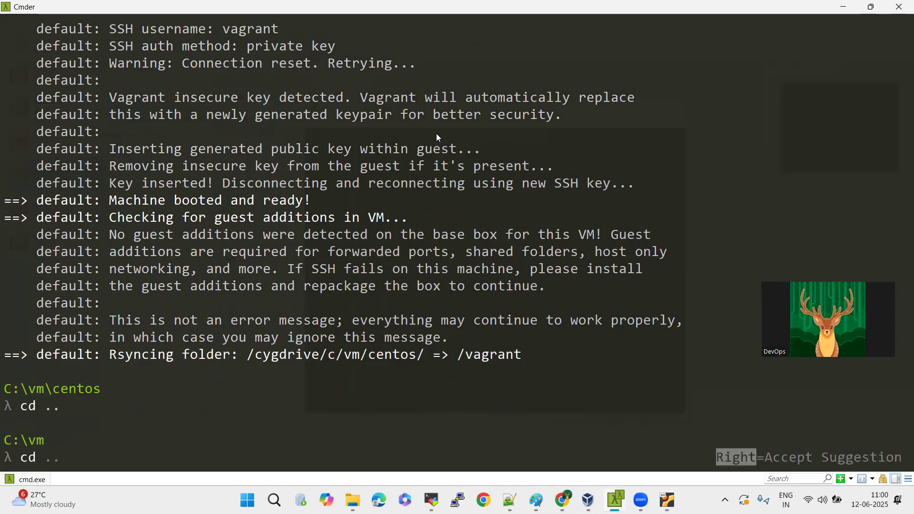
{"action": "type", "text": ".."}
{"action": "key", "text": "Return"}
{"action": "type", "text": "cd vms"}
{"action": "key", "text": "Return"}
{"action": "type", "text": ";s"}
{"action": "key", "text": "Return"}
{"action": "type", "text": "ls"}
{"action": "key", "text": "Return"}
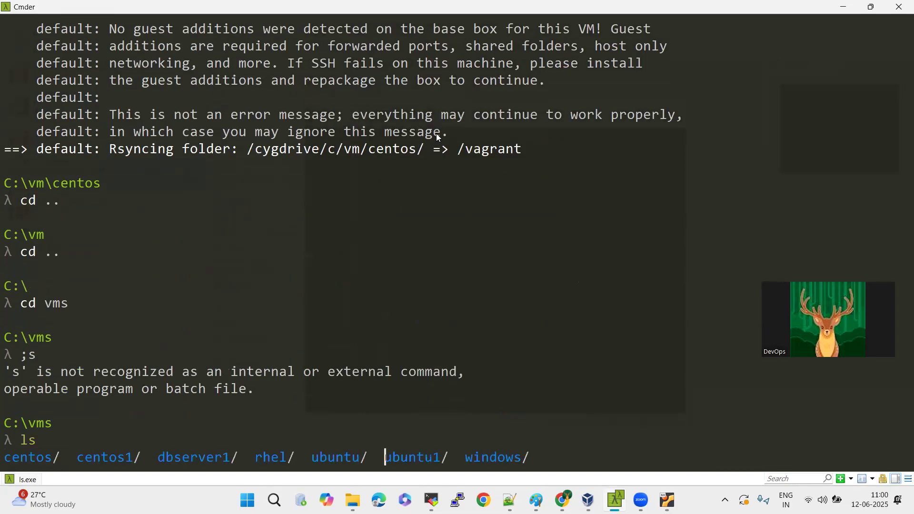
{"action": "type", "text": "cd ubuntu"}
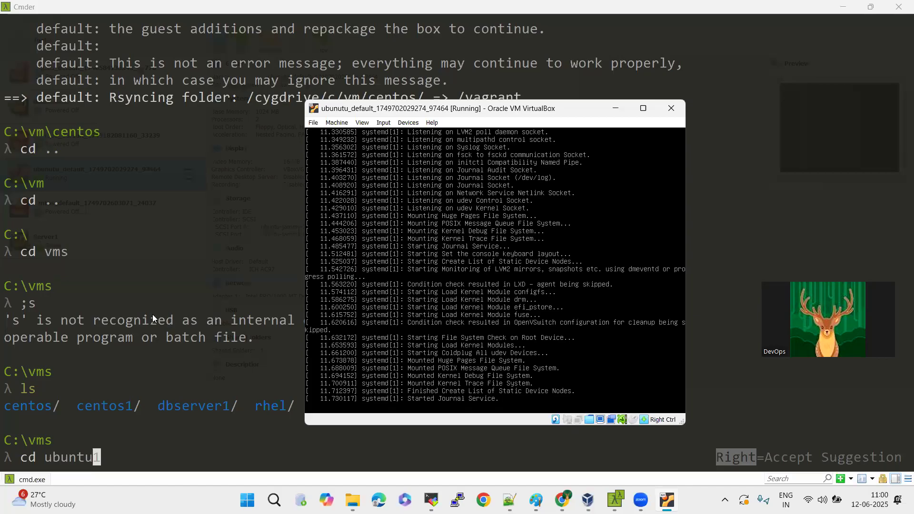
{"action": "left_click", "coordinate": [244, 293]}
{"action": "key", "text": "BackSpace"}
{"action": "key", "text": "BackSpace"}
{"action": "key", "text": "BackSpace"}
{"action": "key", "text": "BackSpace"}
{"action": "key", "text": "BackSpace"}
{"action": "key", "text": "BackSpace"}
{"action": "key", "text": "BackSpace"}
{"action": "key", "text": "BackSpace"}
{"action": "key", "text": "BackSpace"}
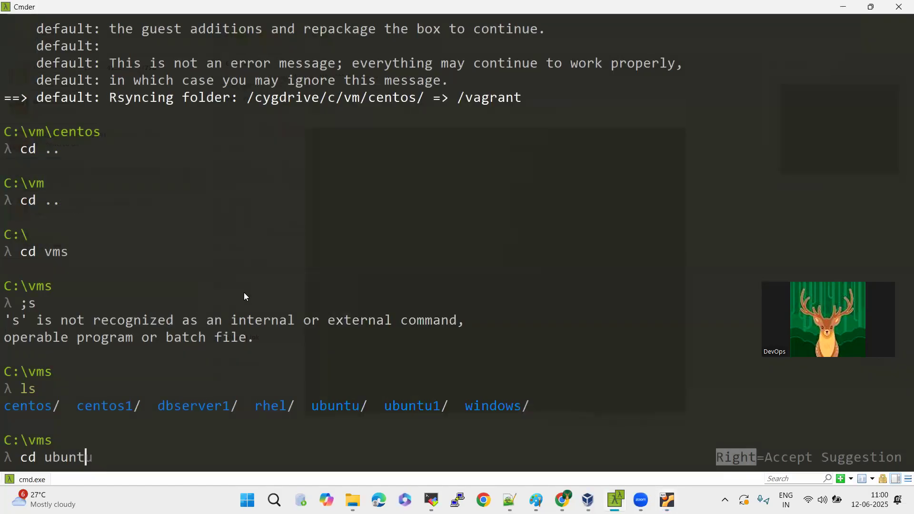
Change the working directory from C:\vms to C:\vm with cd ../vm and list its folders with ls.
{"action": "type", "text": "cd ../vm"}
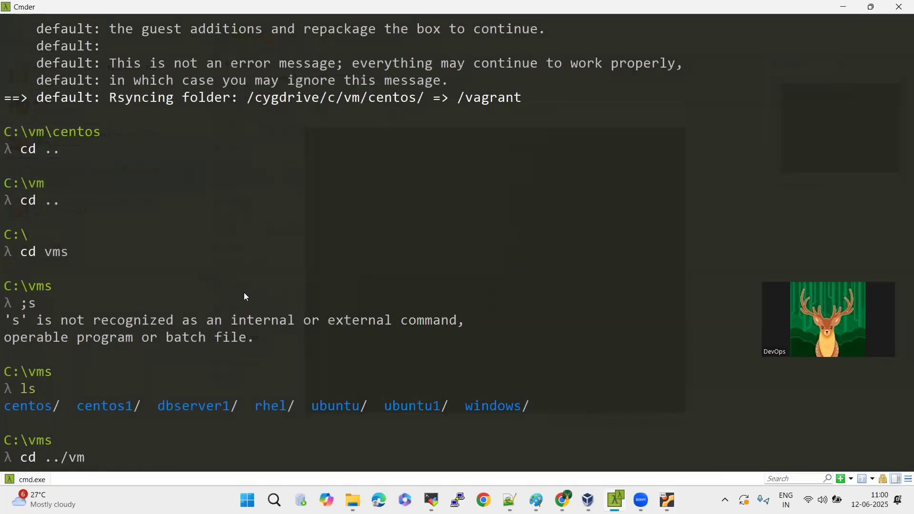
{"action": "key", "text": "Return"}
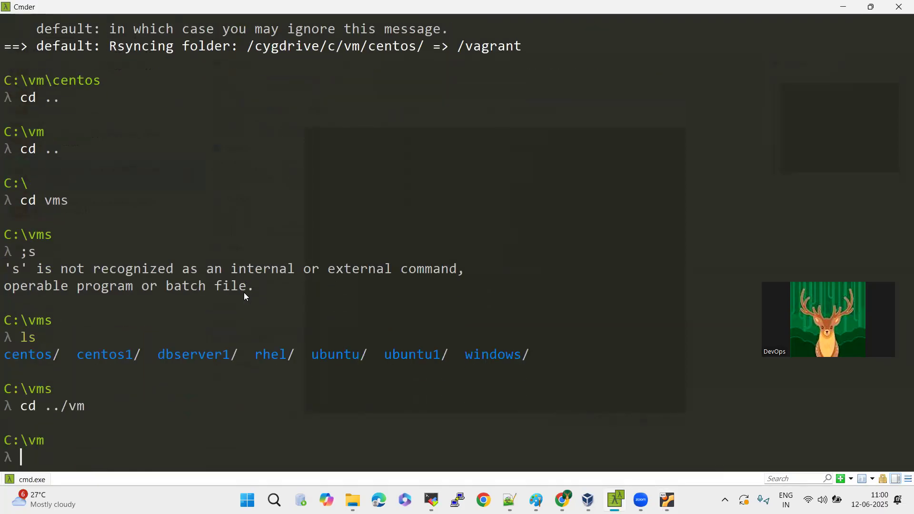
{"action": "type", "text": "ls"}
{"action": "key", "text": "Return"}
Change into the ubunutu folder under C:\vm and list its contents with ls.
{"action": "type", "text": "cd"}
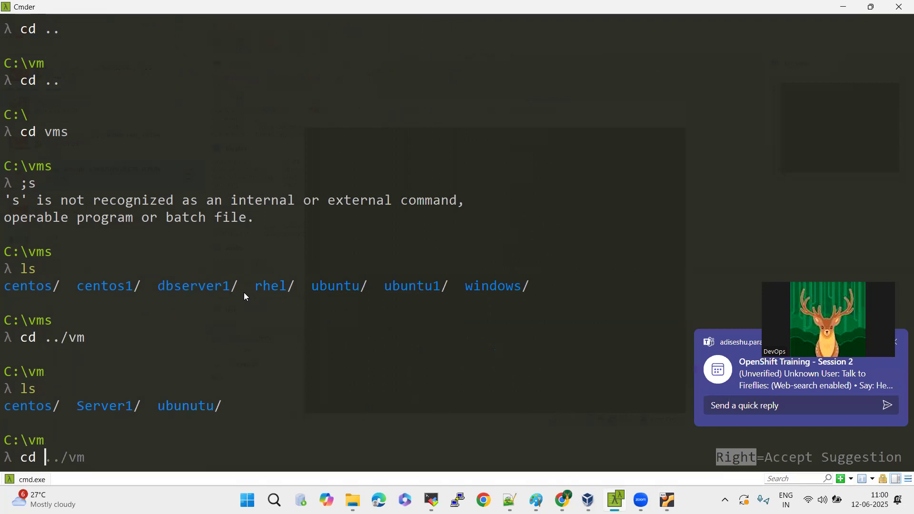
{"action": "double_click", "coordinate": [184, 405]}
{"action": "type", "text": "ubunutu/"}
{"action": "key", "text": "Return"}
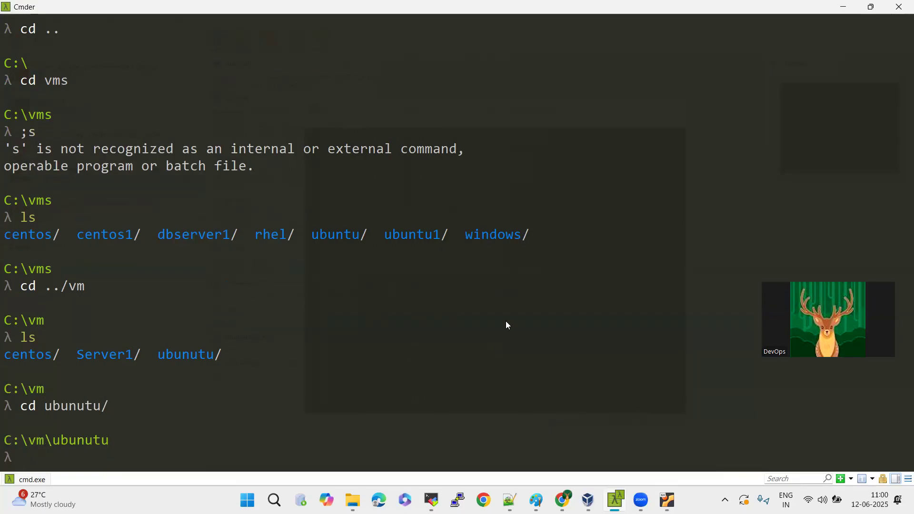
{"action": "type", "text": "ls"}
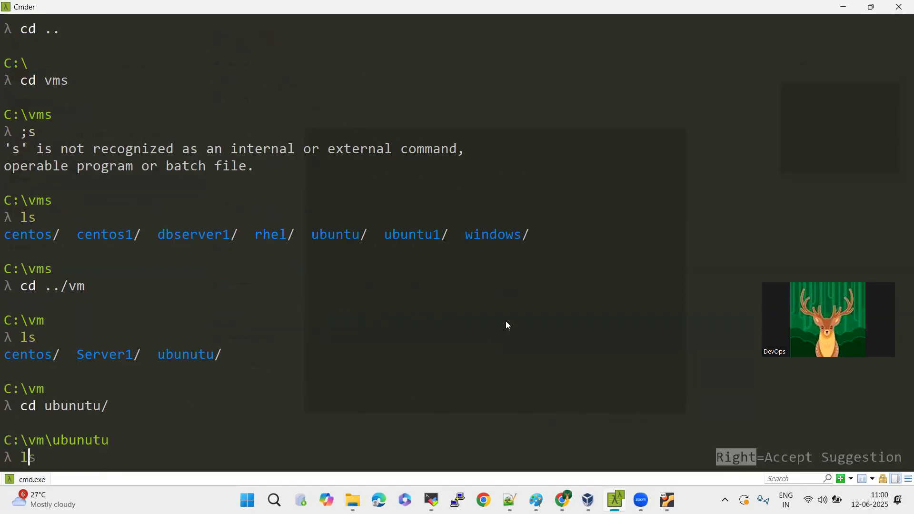
{"action": "key", "text": "Return"}
Run vagrant ssh-config in C:\vm\ubunutu to query the Ubuntu machine's SSH settings.
{"action": "type", "text": "v"}
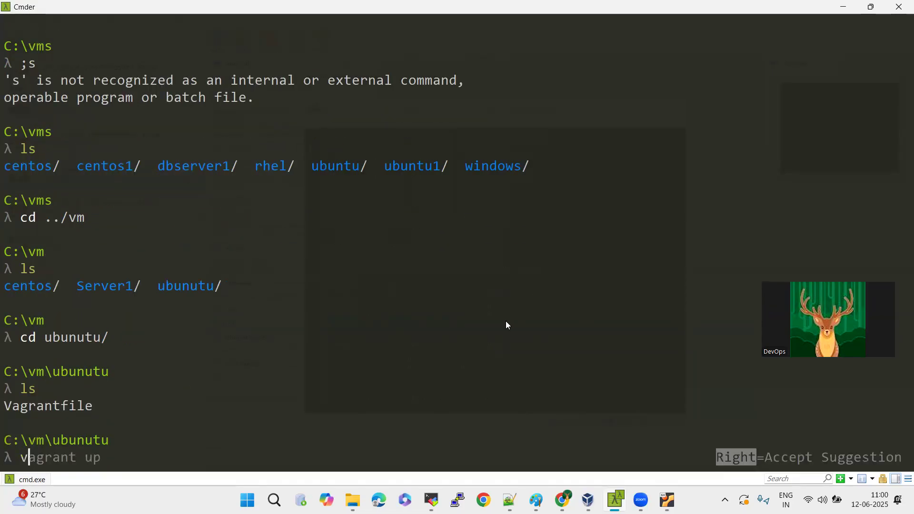
{"action": "type", "text": "agrant ss"}
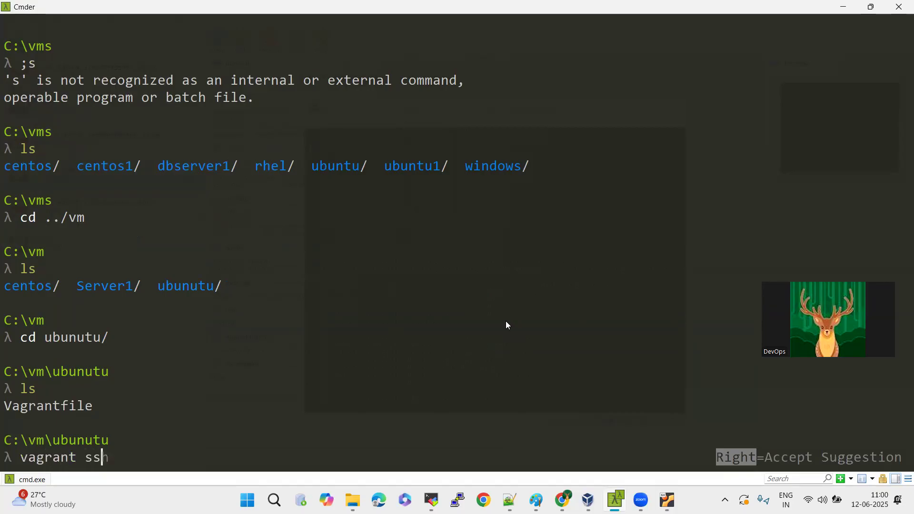
{"action": "type", "text": "h-config"}
{"action": "key", "text": "Return"}
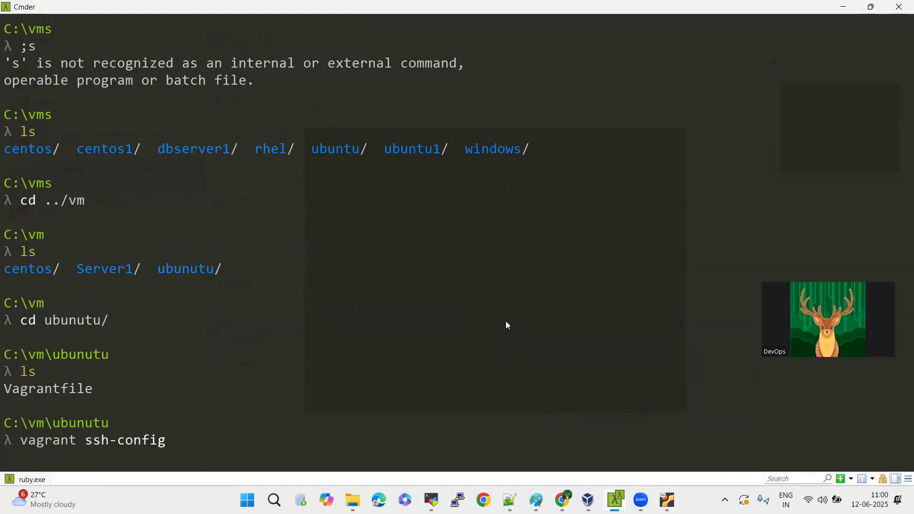